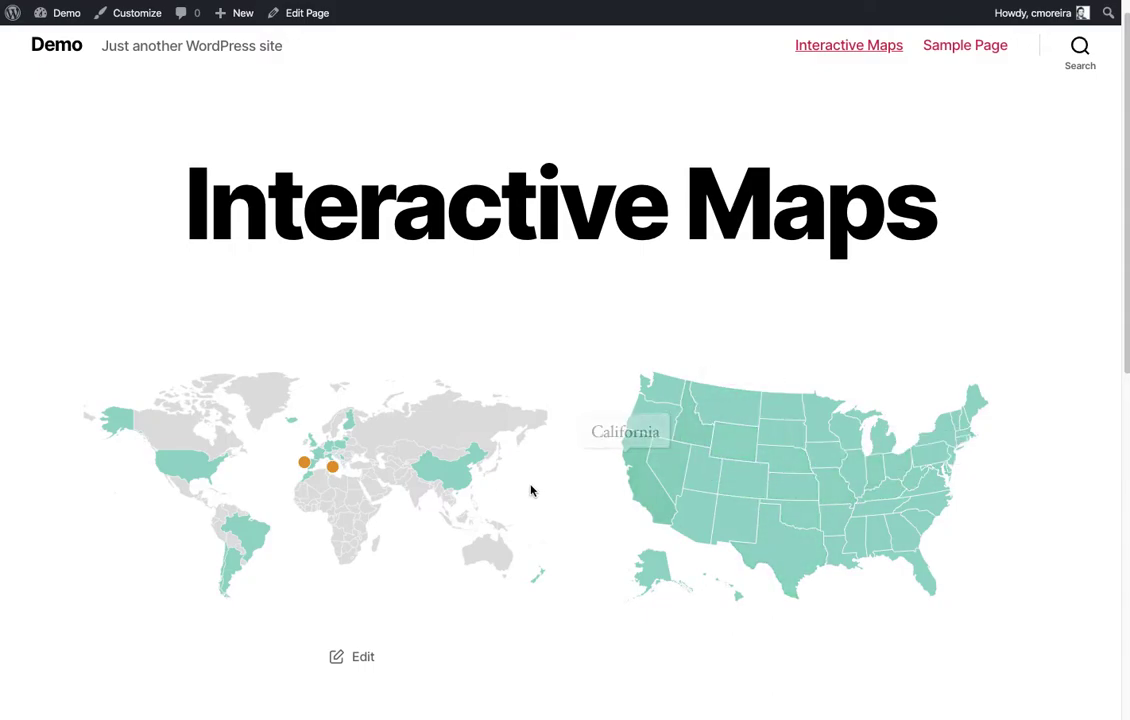
# - Open the page linked to the United States on the map
pyautogui.click(188, 468)
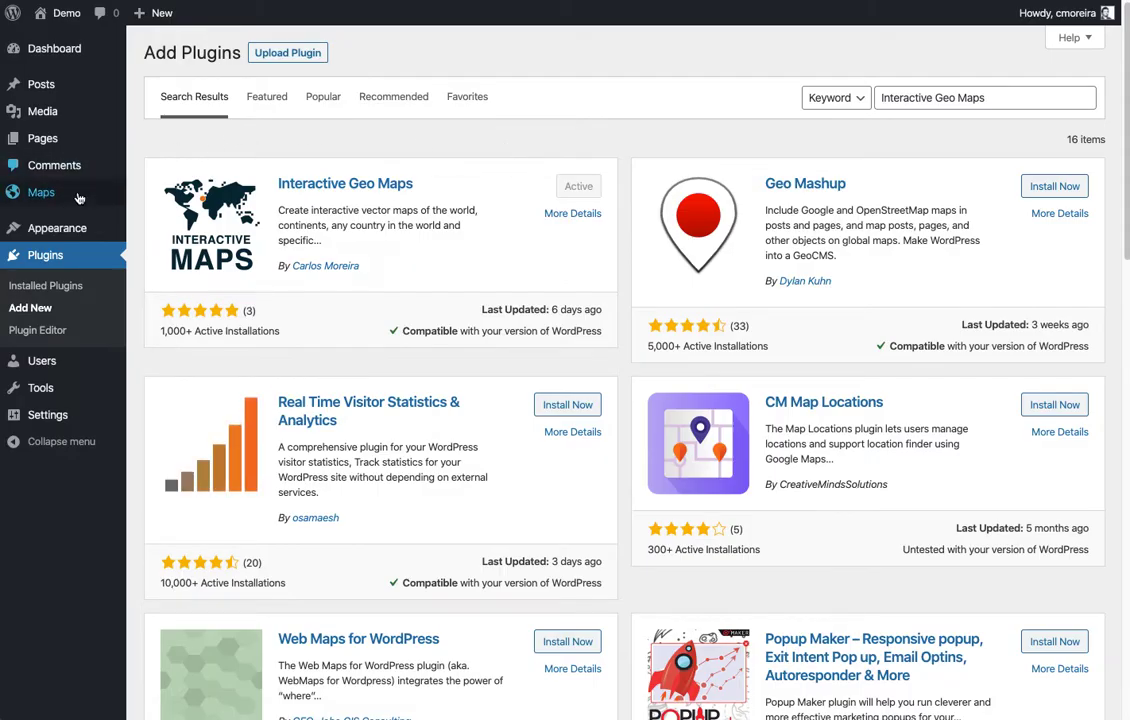
# - Go to the Interactive Geo Maps All Maps list from the Maps sidebar menu
pyautogui.moveTo(42, 194)
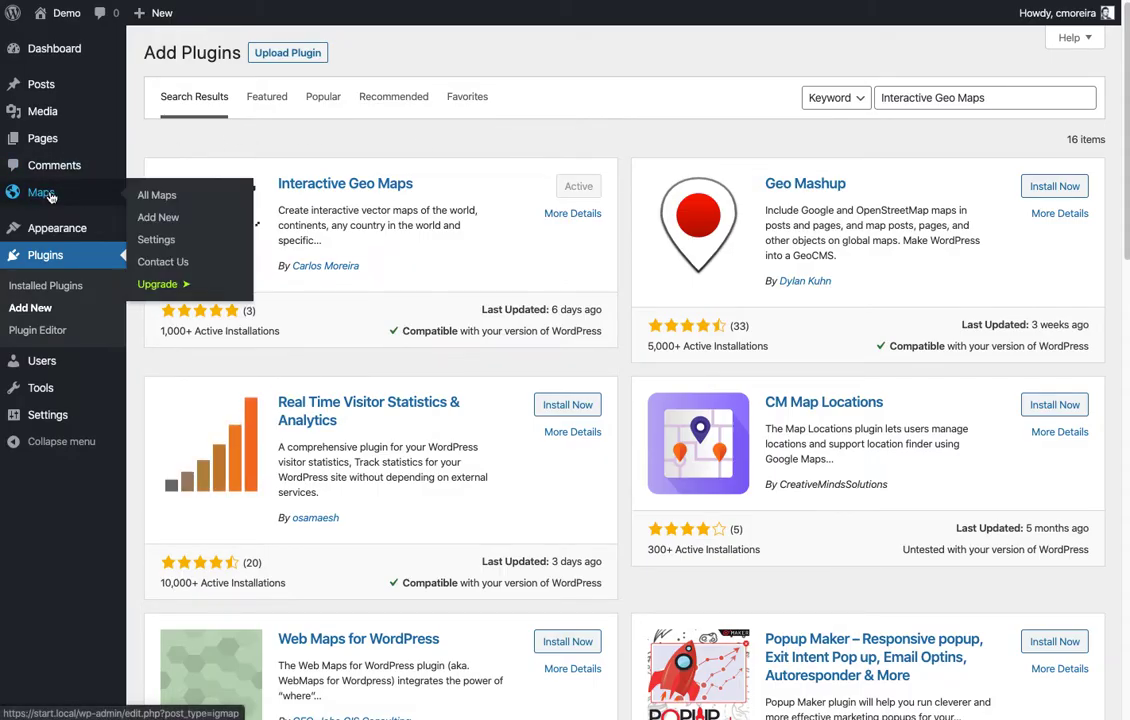
pyautogui.click(146, 196)
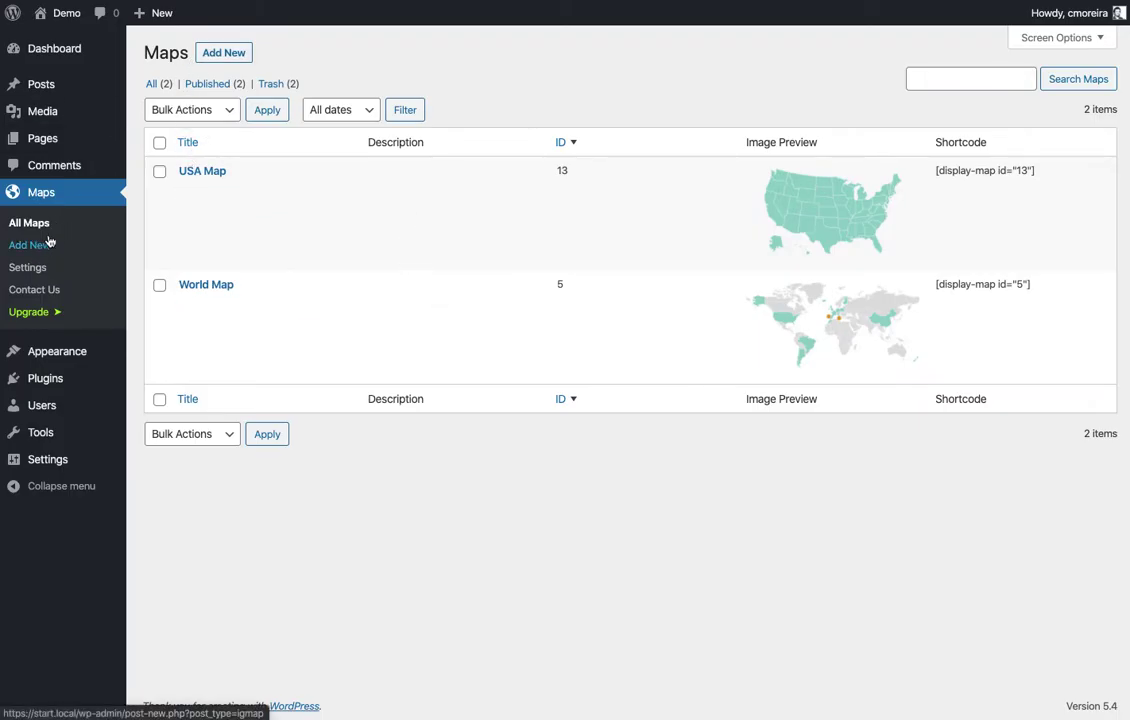
# - Create a new map titled 'Visited Countries' and let the draft autosave
pyautogui.click(221, 58)
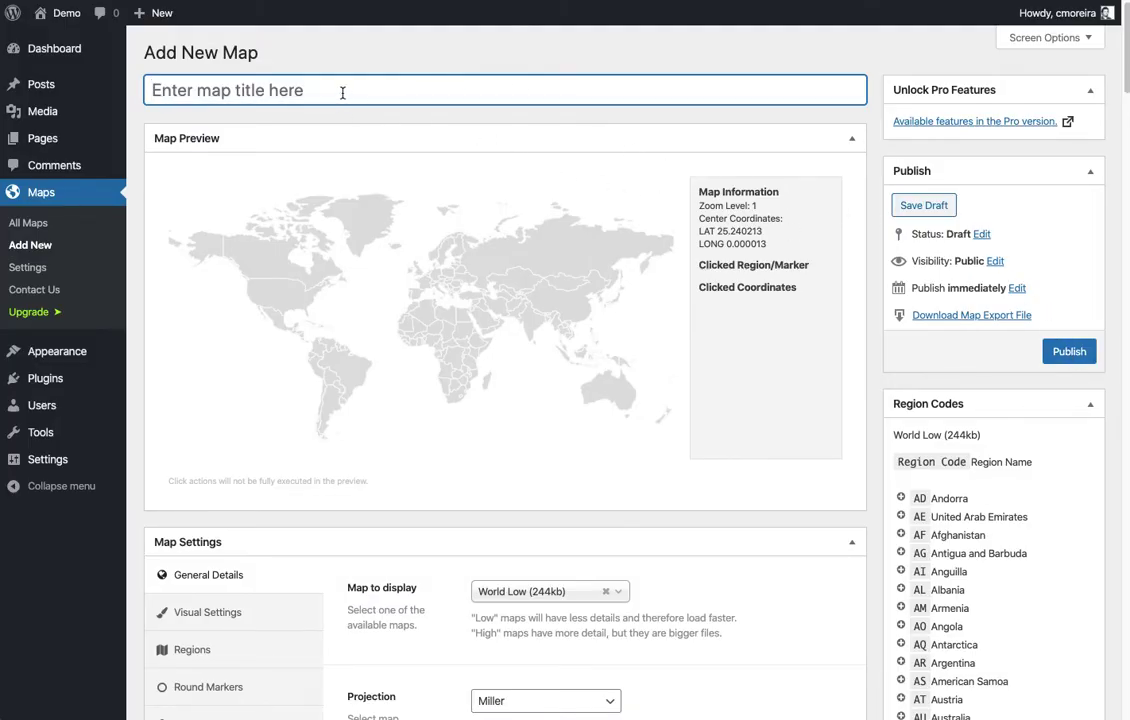
pyautogui.write('Visited C')
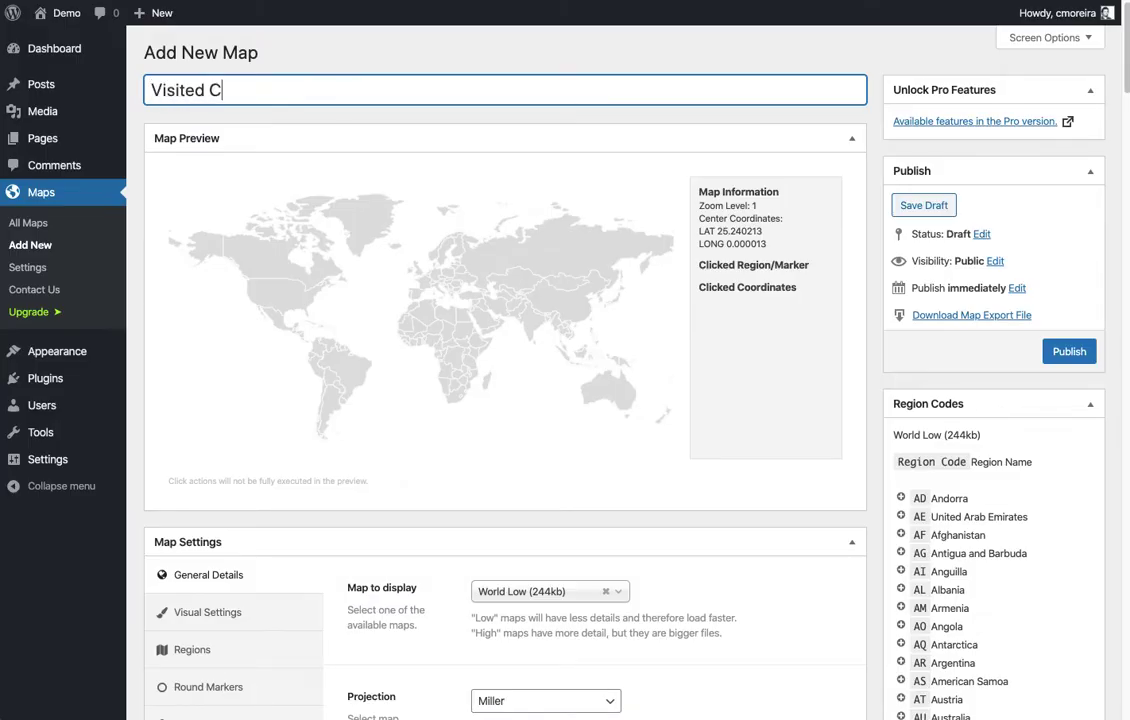
pyautogui.write('ountries')
pyautogui.click(762, 355)
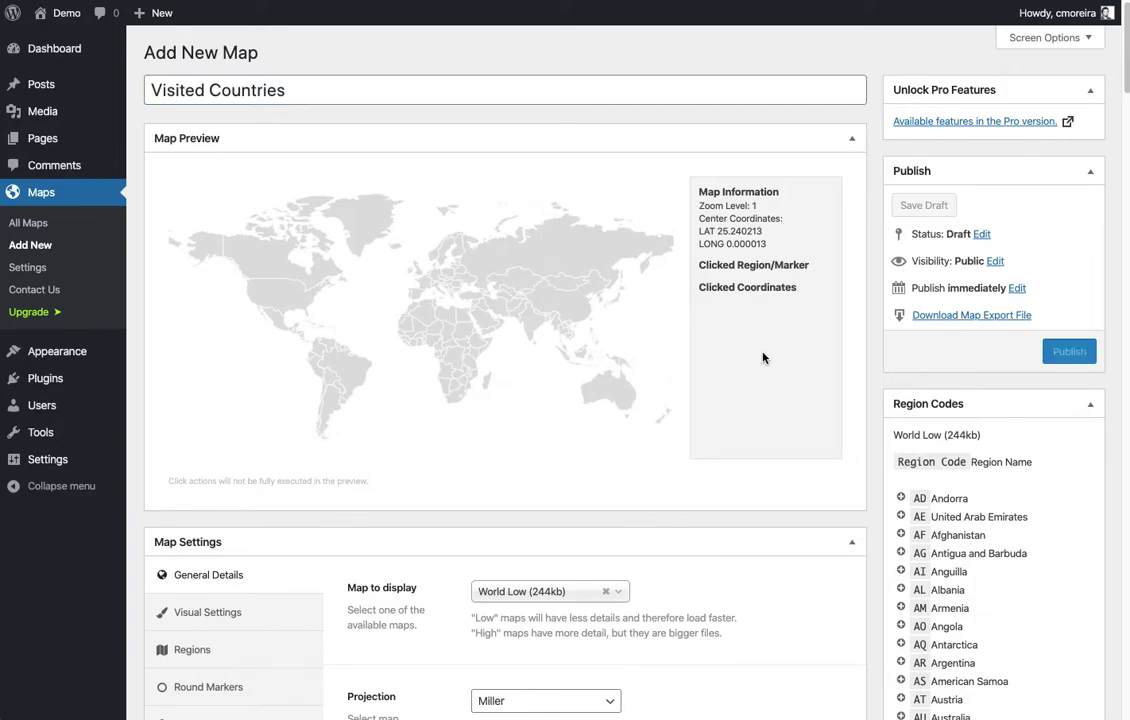
pyautogui.scroll(-2, 754, 371)
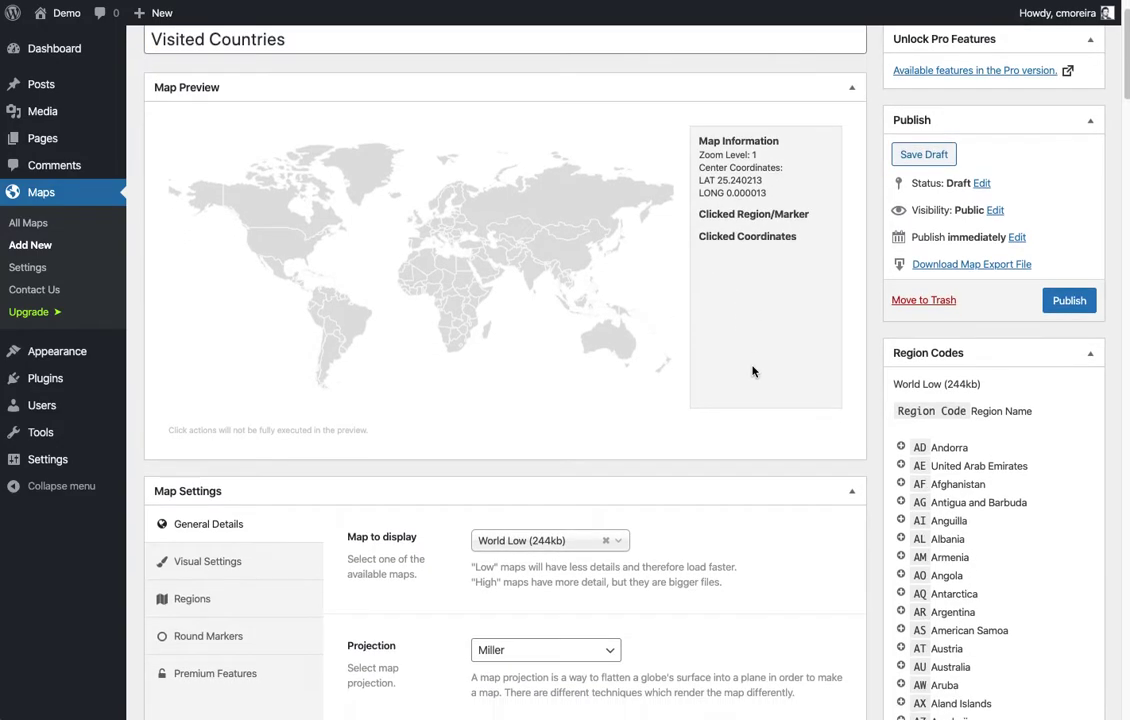
pyautogui.scroll(-1, 753, 371)
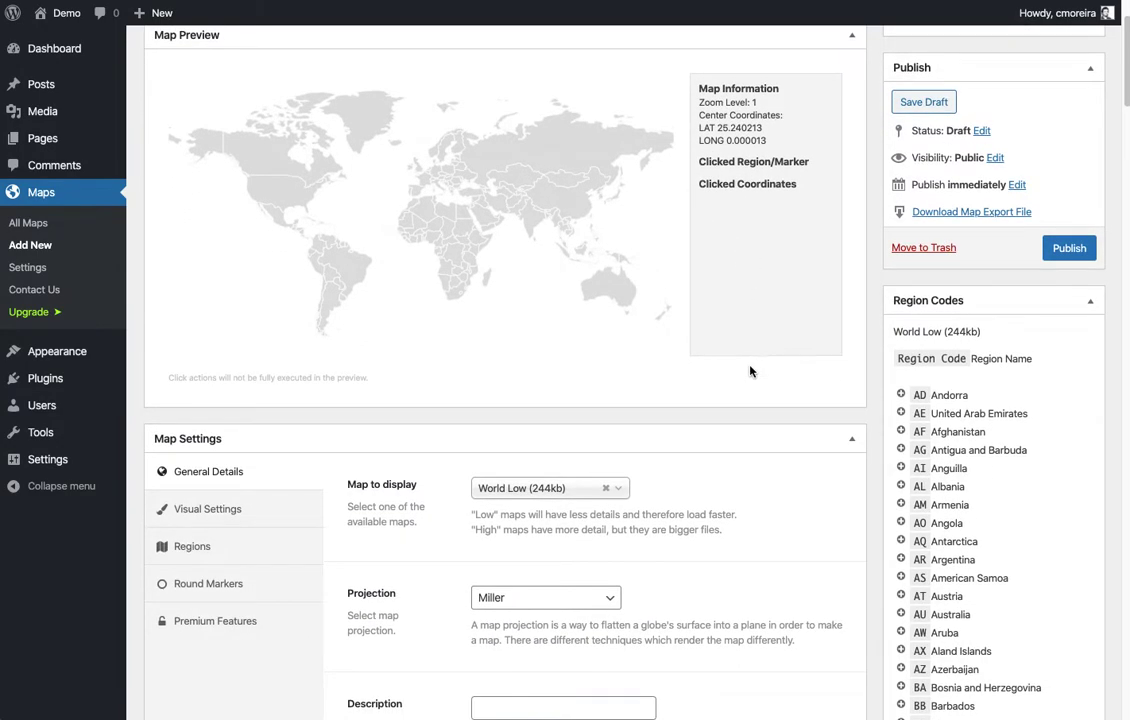
# - Try France Low, then Europe Low, as the map to display
pyautogui.click(620, 493)
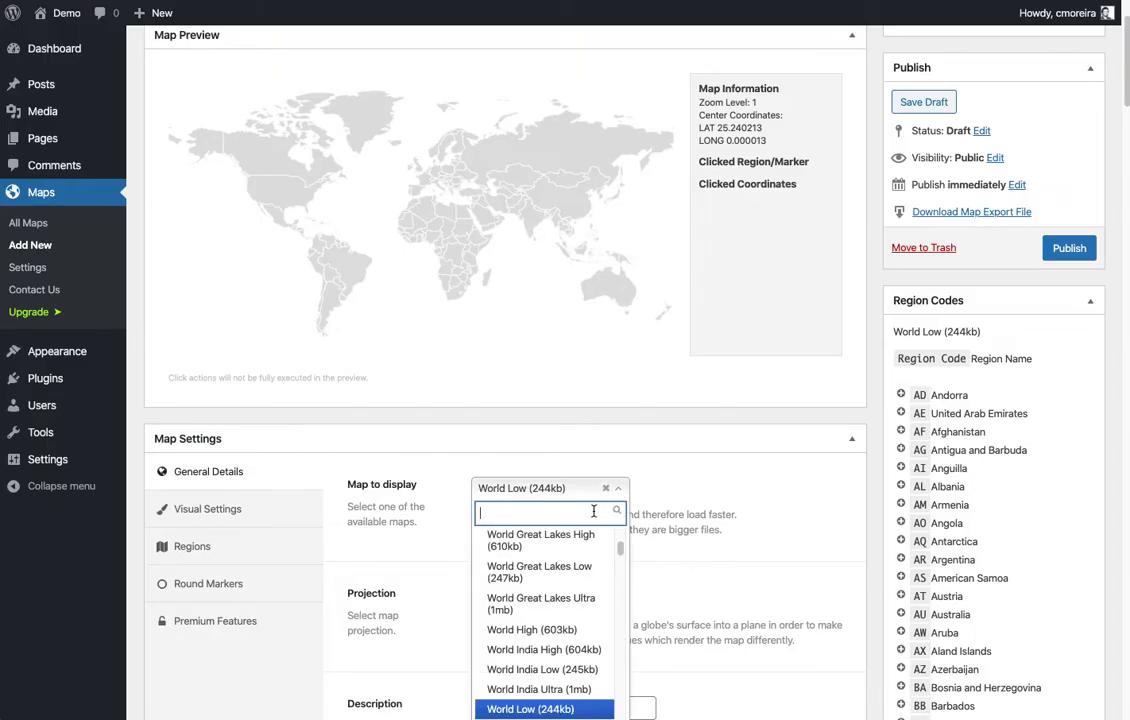
pyautogui.write('France')
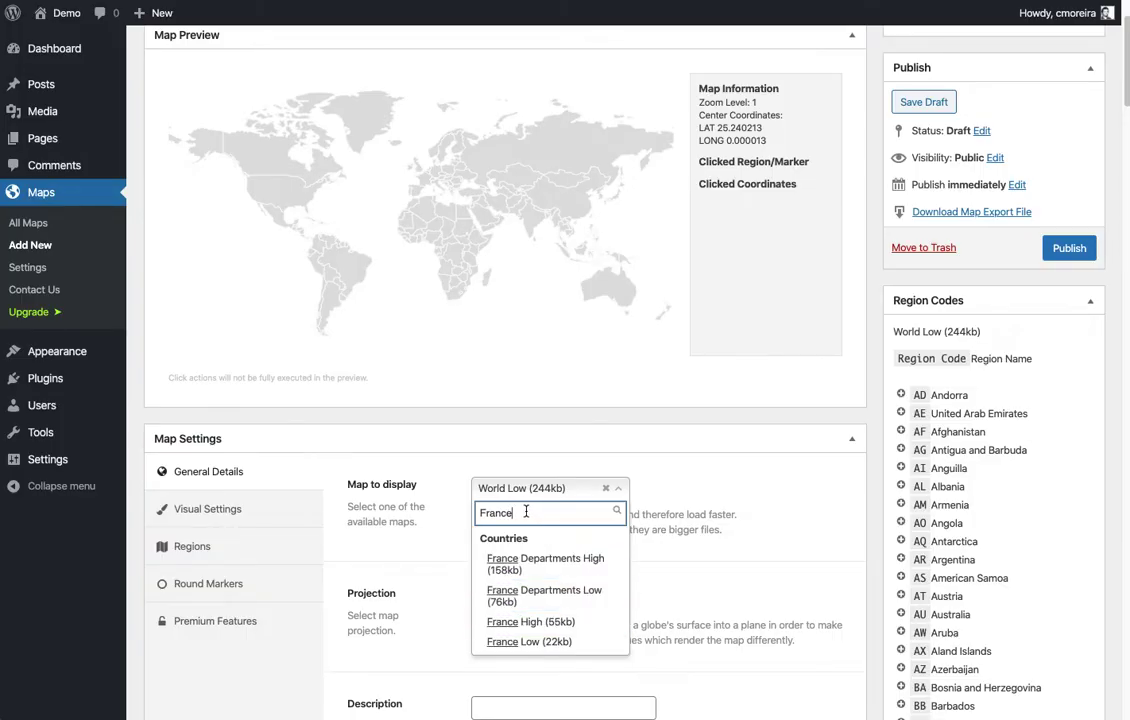
pyautogui.press('Return')
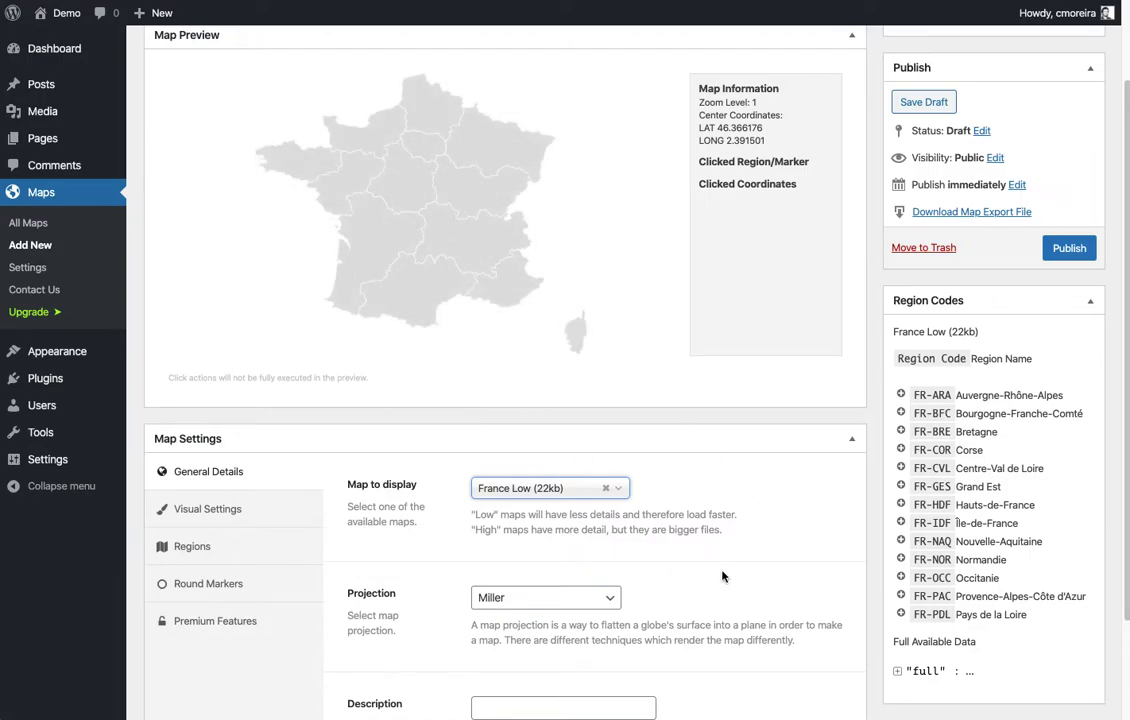
pyautogui.click(619, 488)
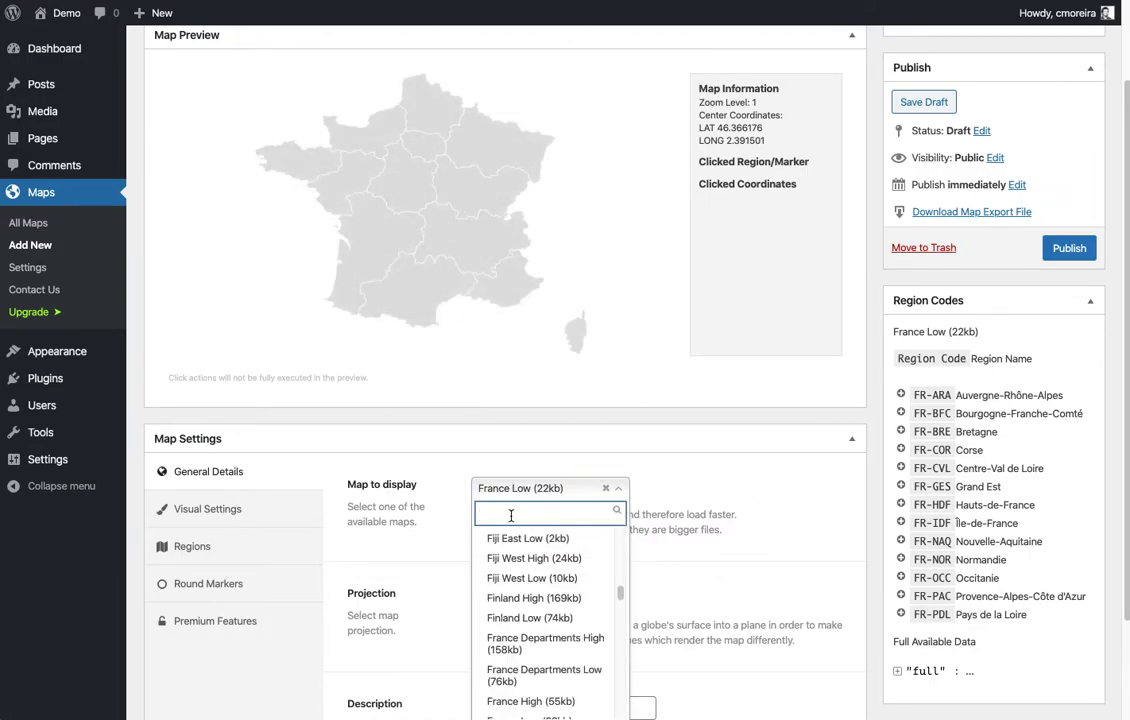
pyautogui.write('Europe')
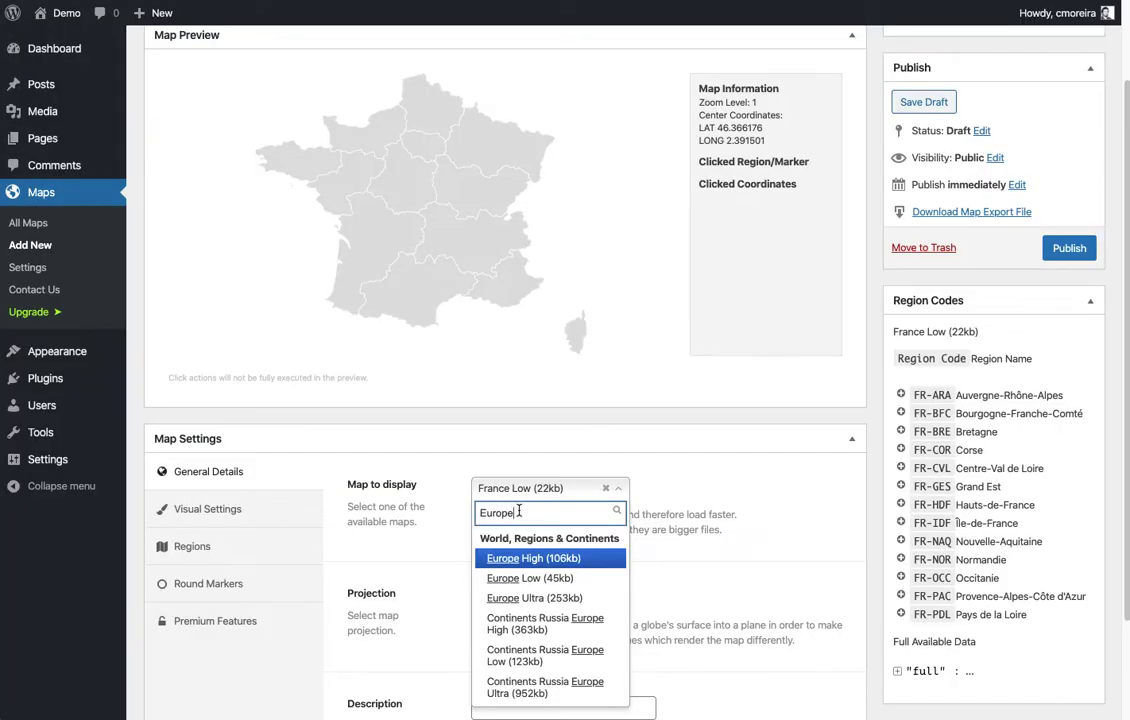
pyautogui.press('Return')
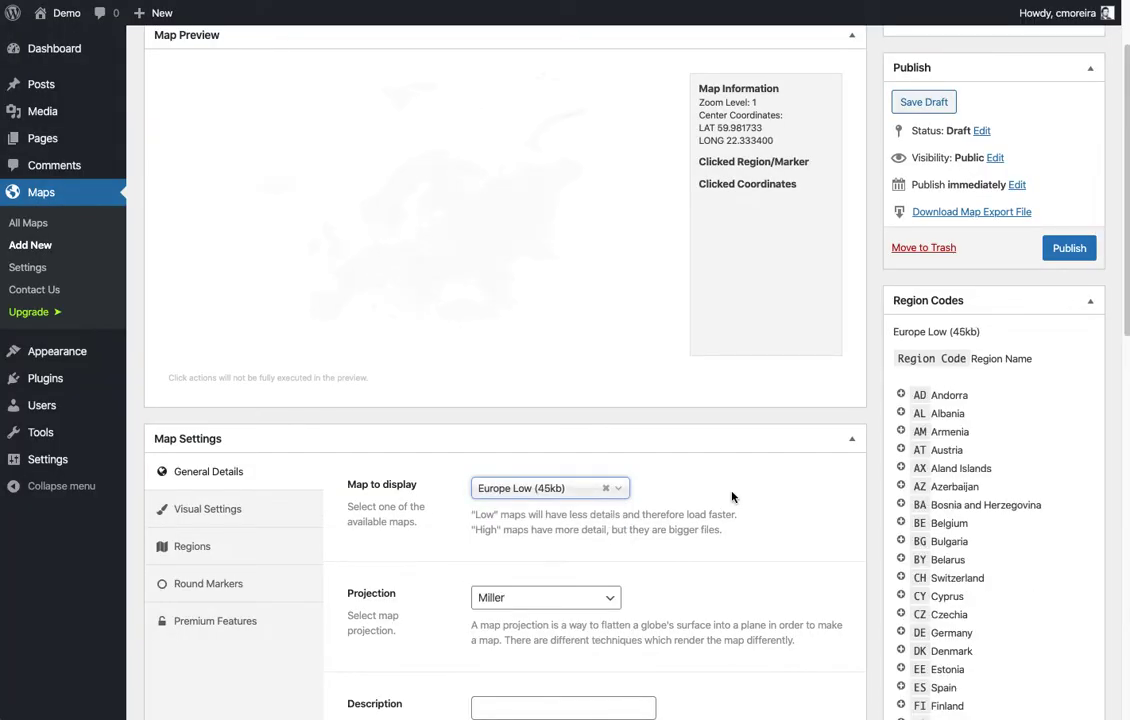
# - Search USA and select USA Low -Recommended- (80kb) as the displayed map
pyautogui.click(627, 492)
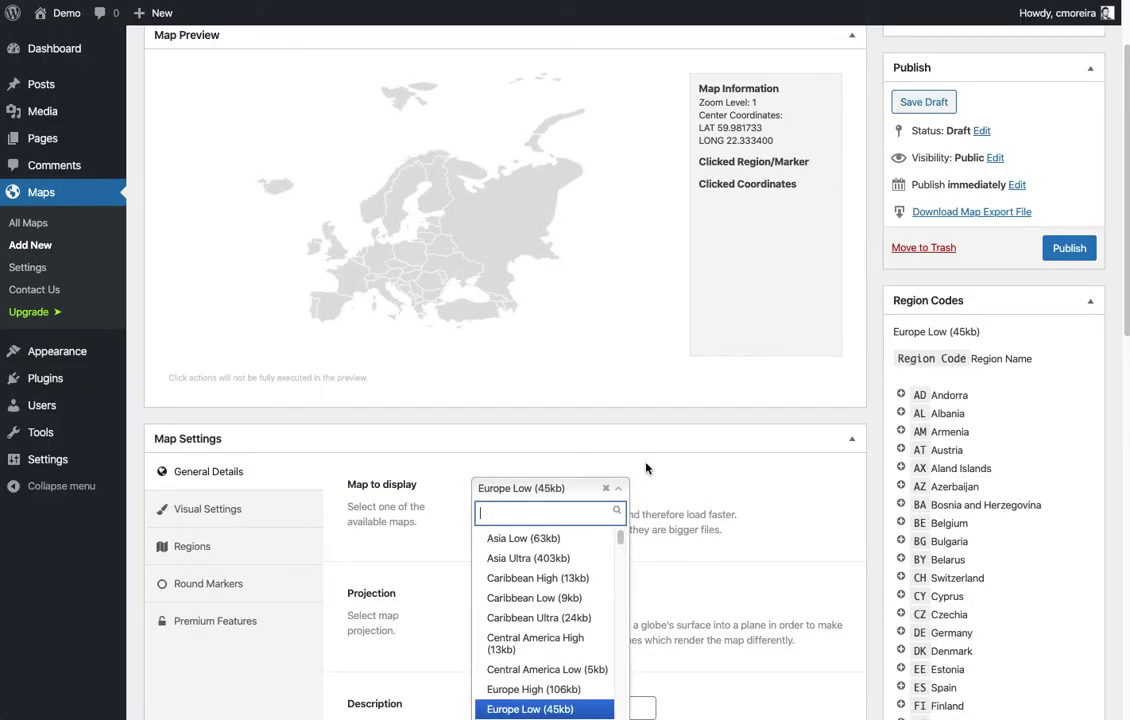
pyautogui.write('U')
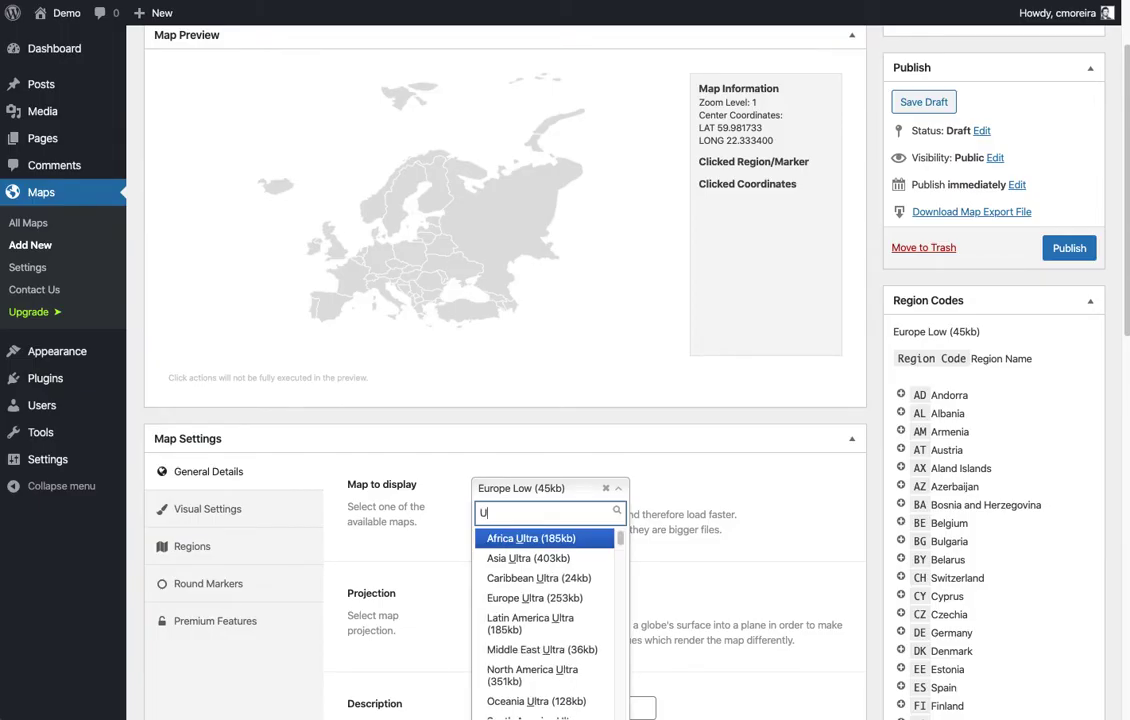
pyautogui.write('SA')
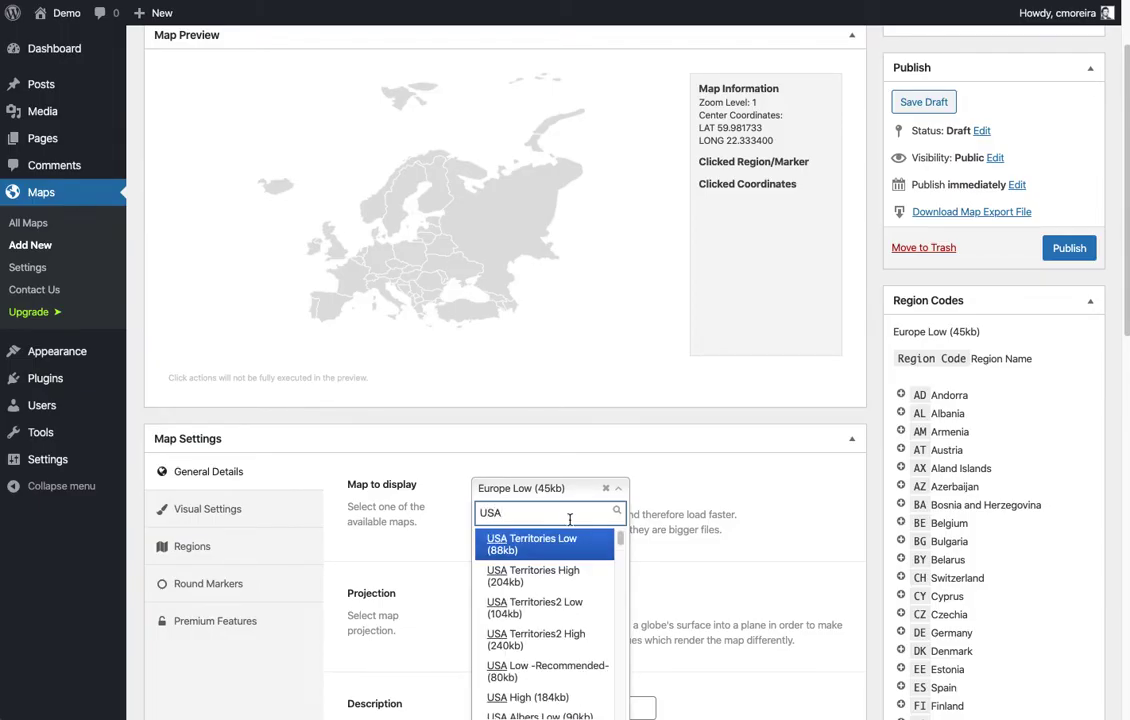
pyautogui.scroll(-1, 512, 551)
pyautogui.scroll(-1, 720, 525)
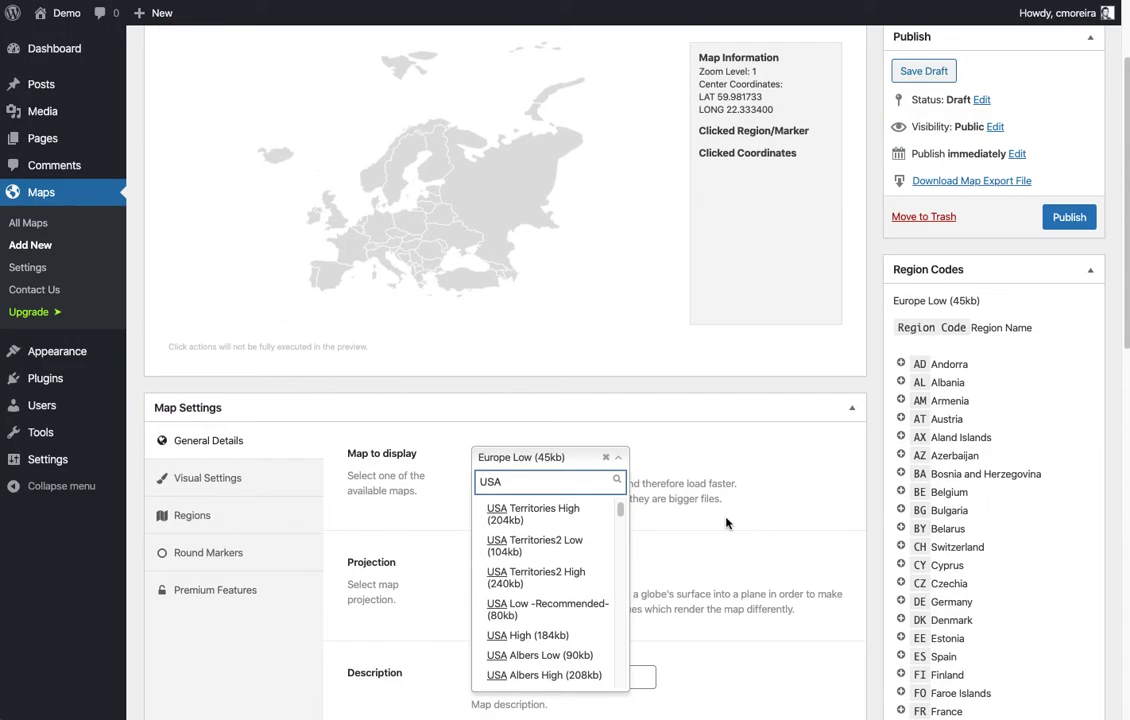
pyautogui.scroll(-3, 540, 580)
pyautogui.scroll(1, 540, 603)
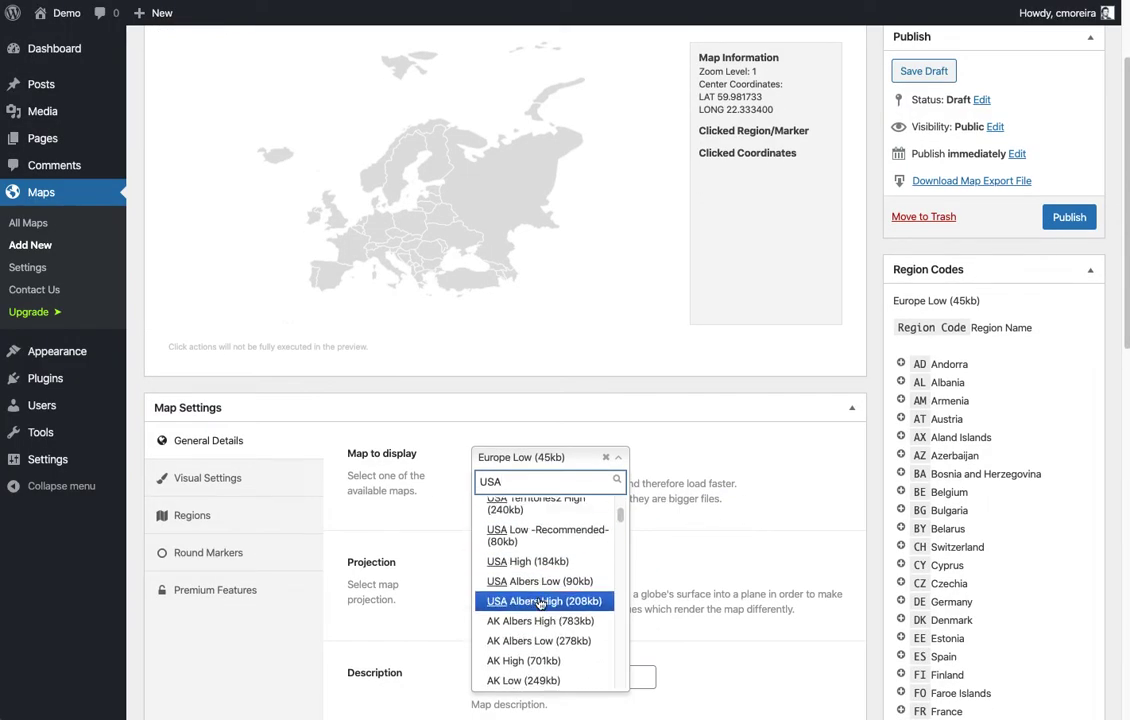
pyautogui.scroll(3, 540, 600)
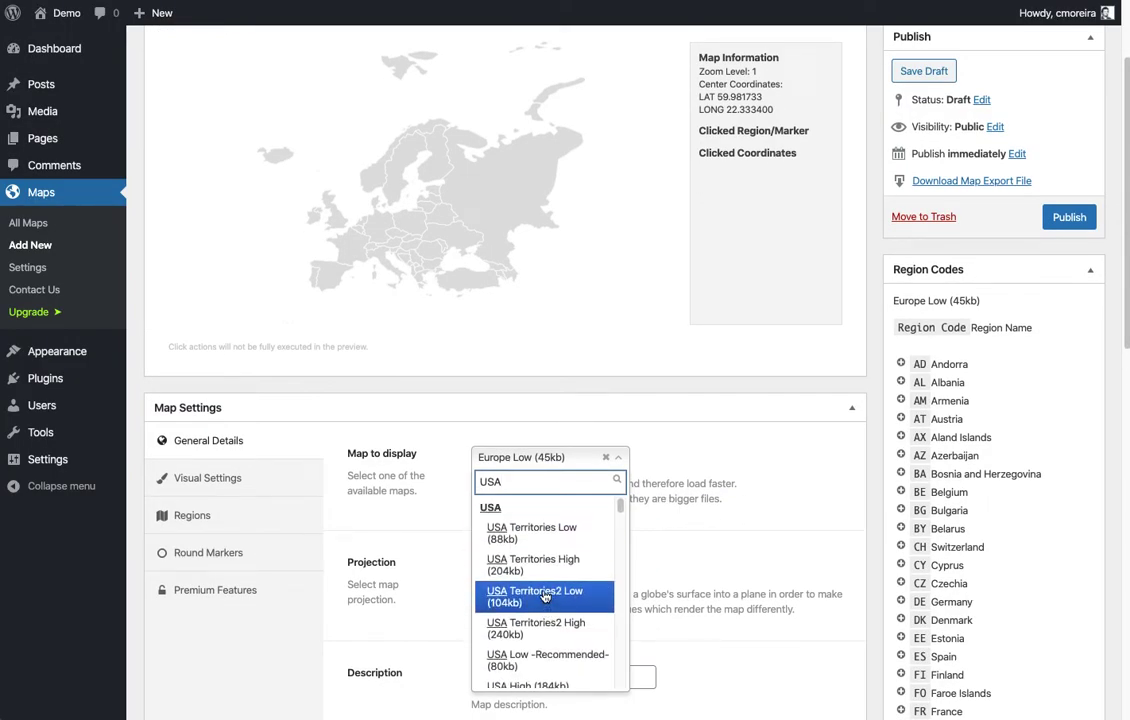
pyautogui.scroll(-1, 545, 600)
pyautogui.click(540, 620)
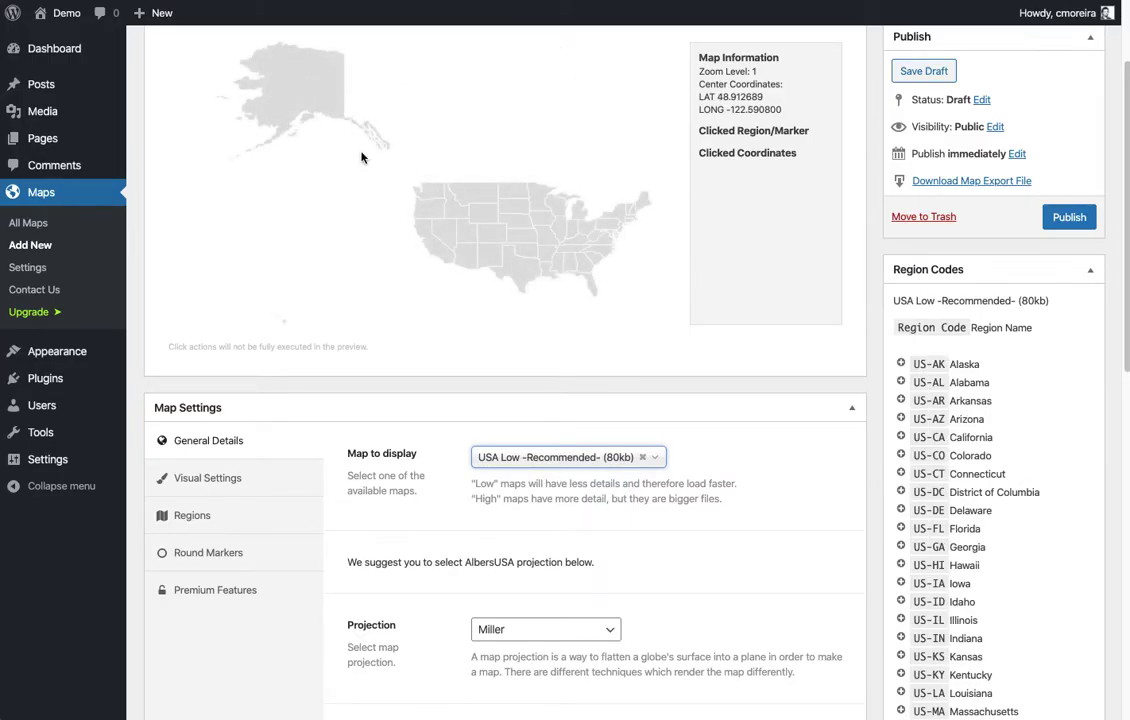
# - Try the suggested AlbersUsa projection for the USA Low map
pyautogui.tripleClick(440, 566)
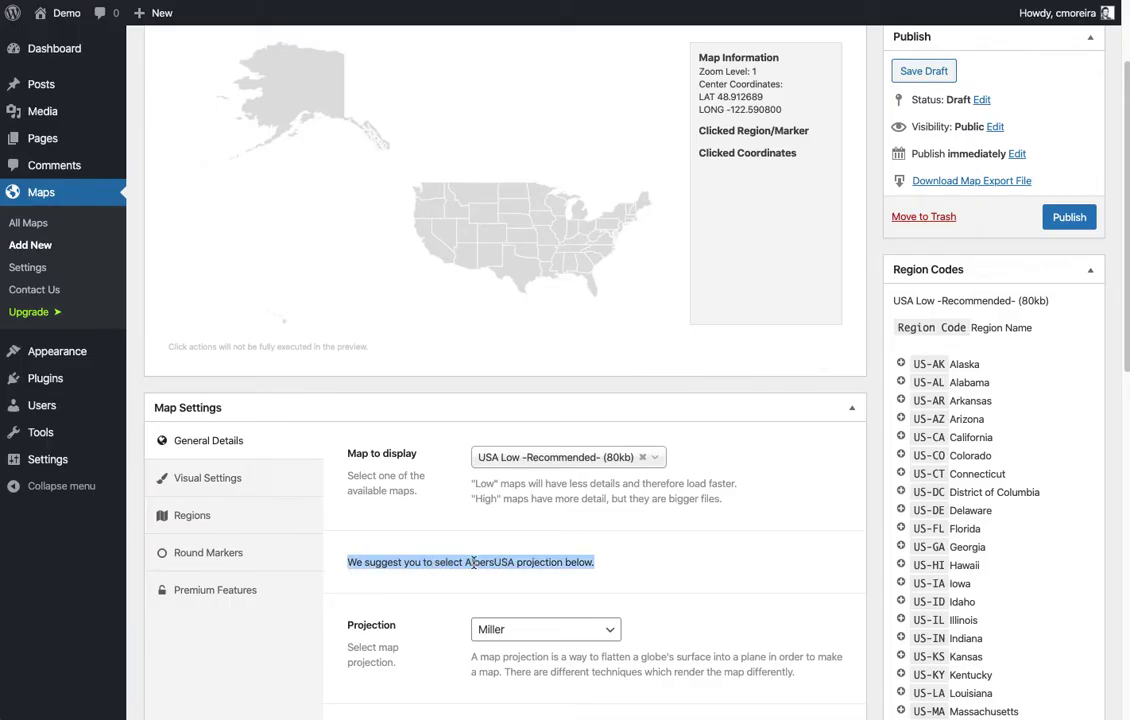
pyautogui.click(650, 574)
pyautogui.scroll(-1, 633, 592)
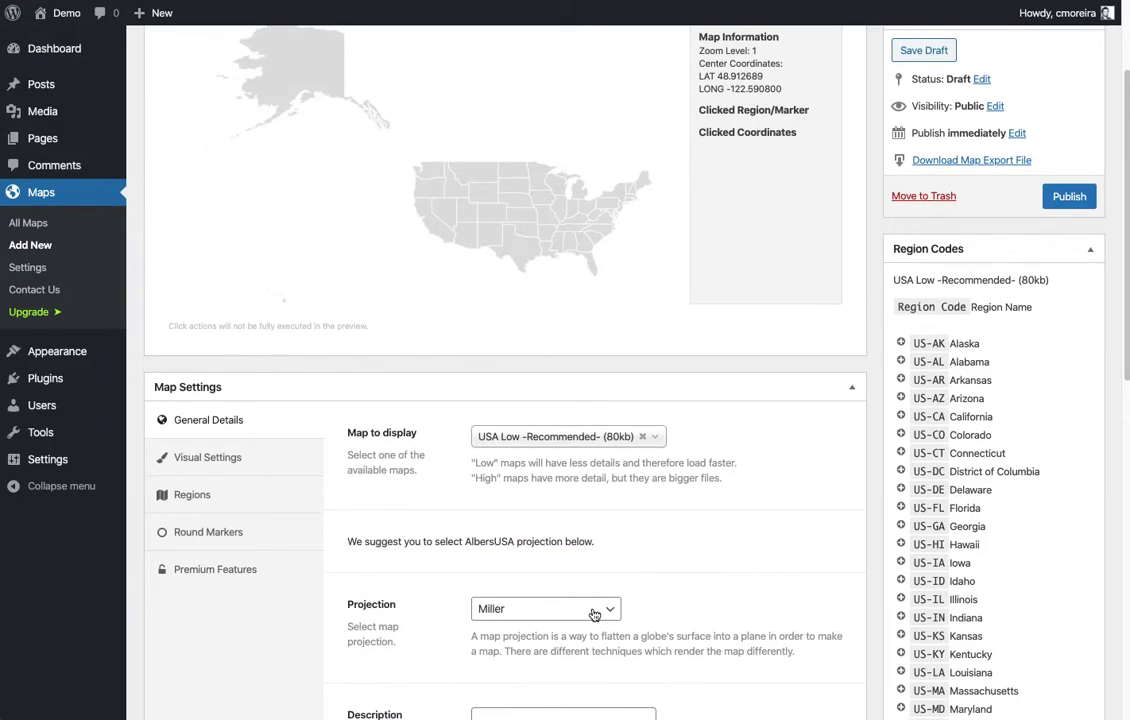
pyautogui.click(535, 612)
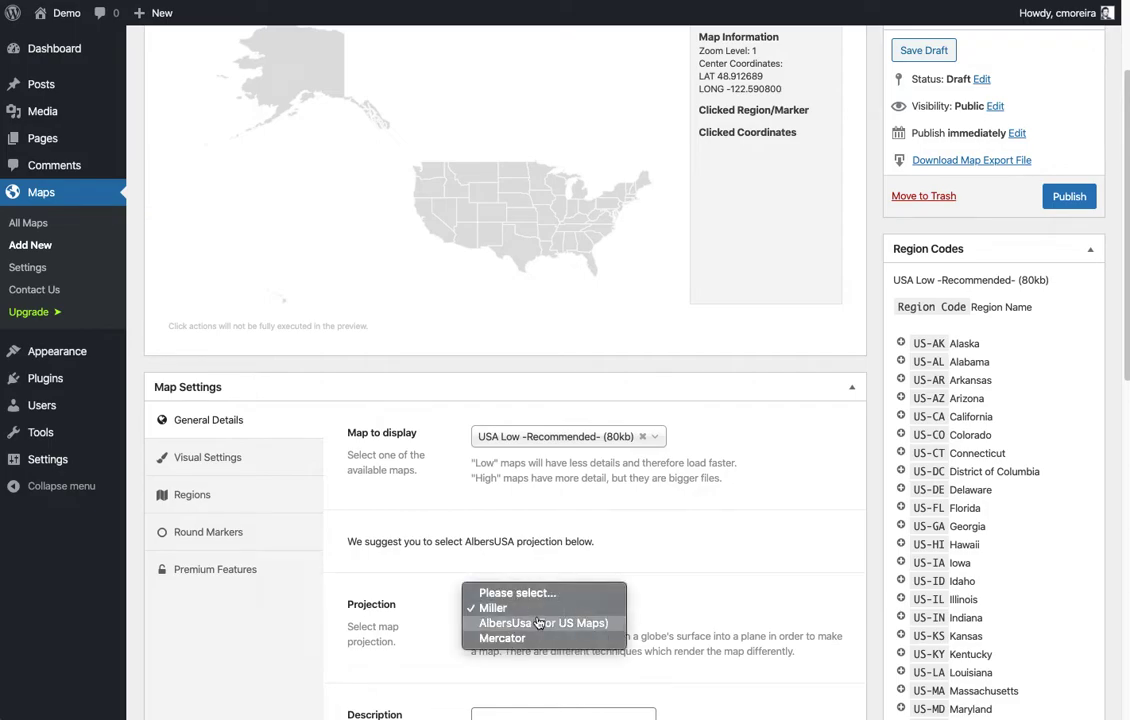
pyautogui.click(540, 622)
# - Change the map projection to Miller
pyautogui.scroll(1, 698, 582)
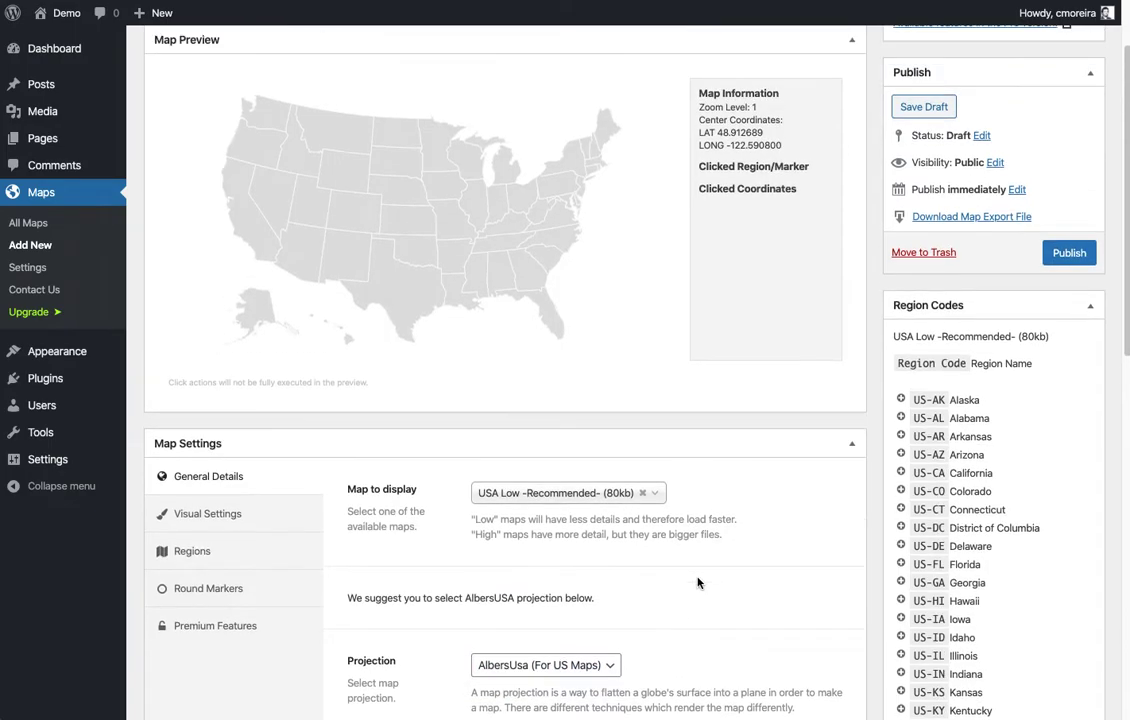
pyautogui.scroll(1, 698, 582)
pyautogui.scroll(-5, 474, 432)
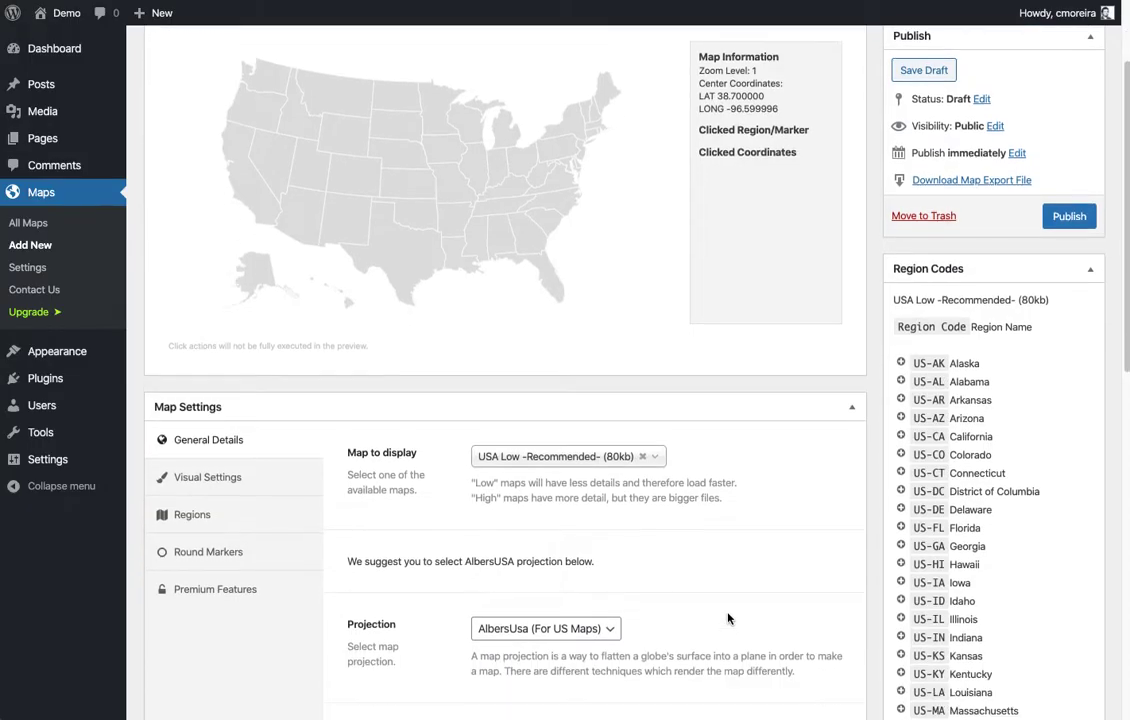
pyautogui.scroll(1, 632, 425)
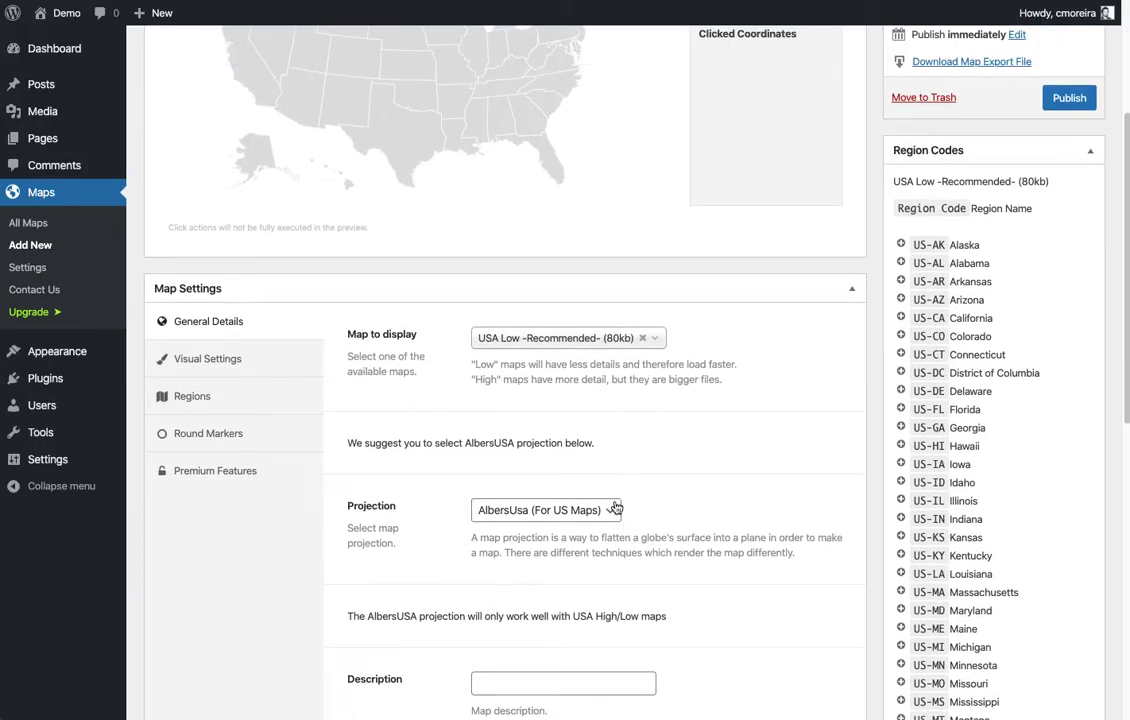
pyautogui.click(615, 508)
pyautogui.click(595, 490)
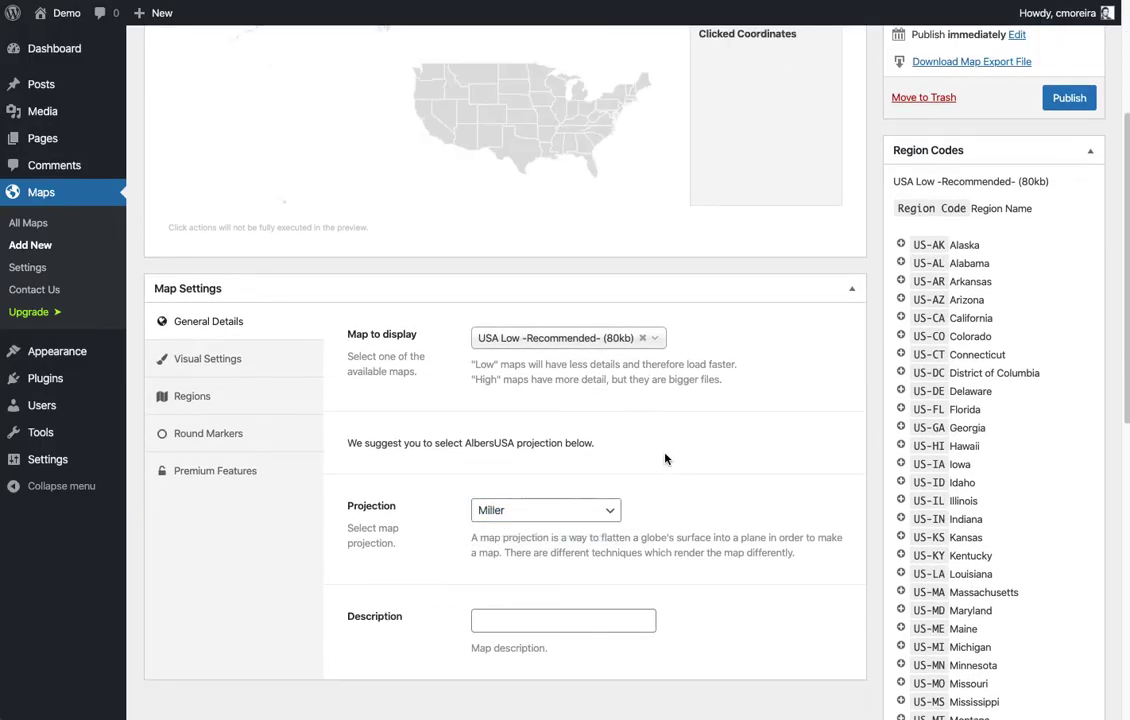
pyautogui.click(656, 338)
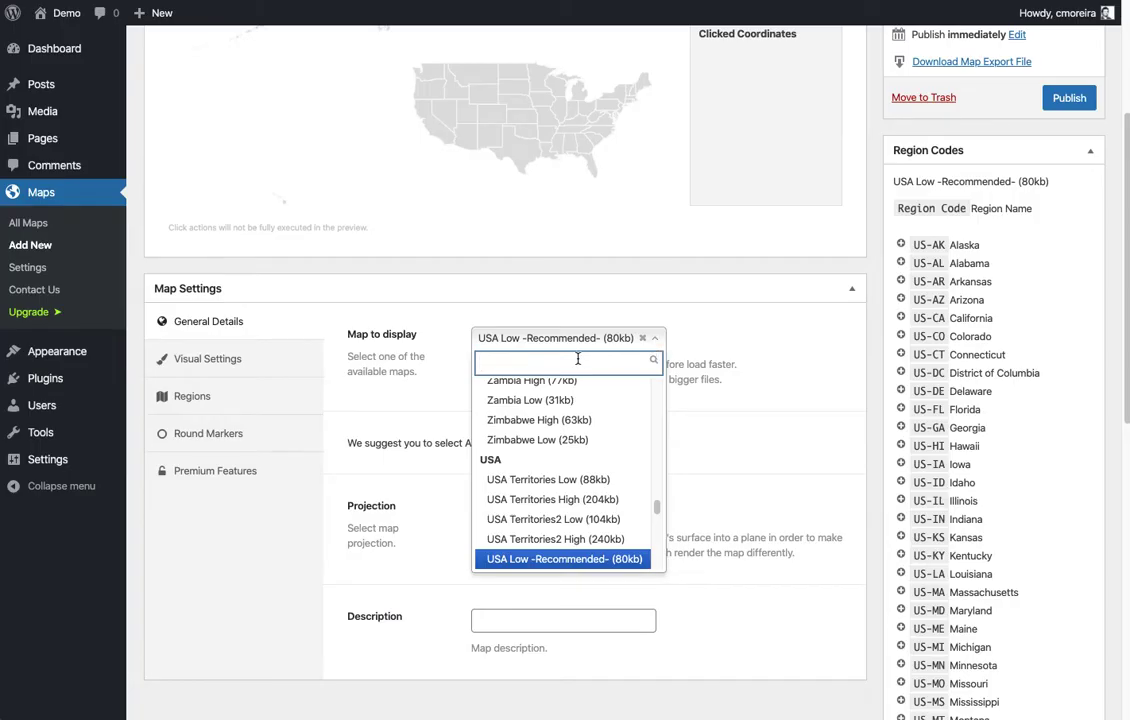
# - Switch the displayed map back to World Low (244kb)
pyautogui.write('world lo')
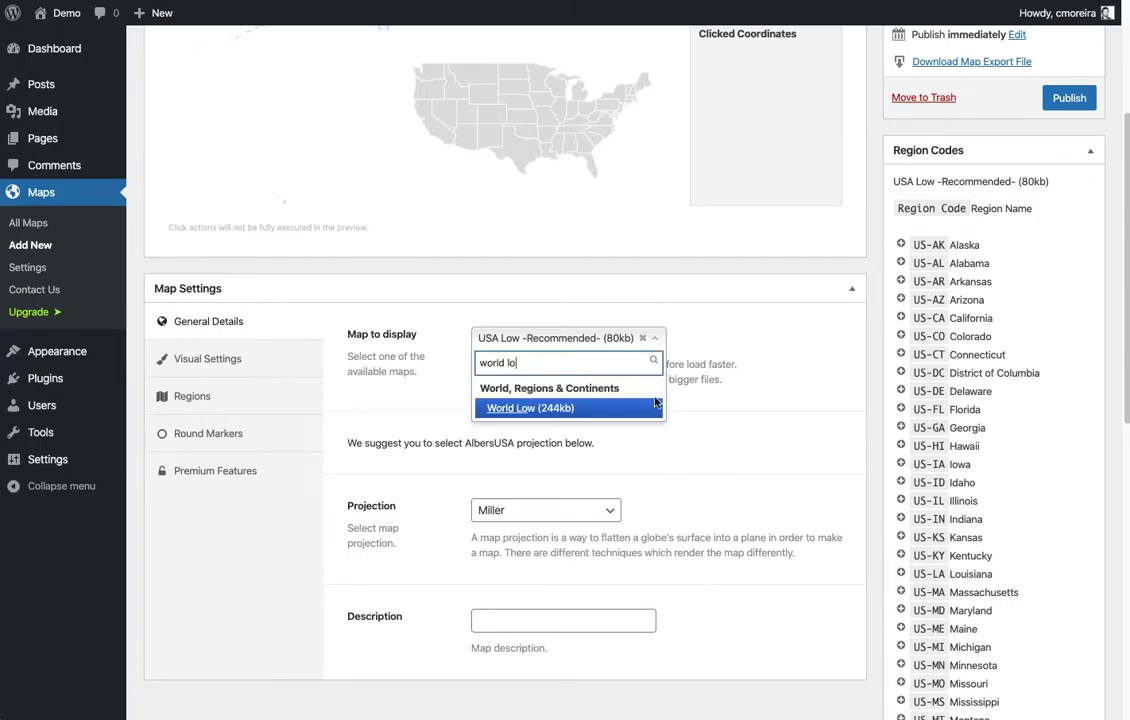
pyautogui.press('Return')
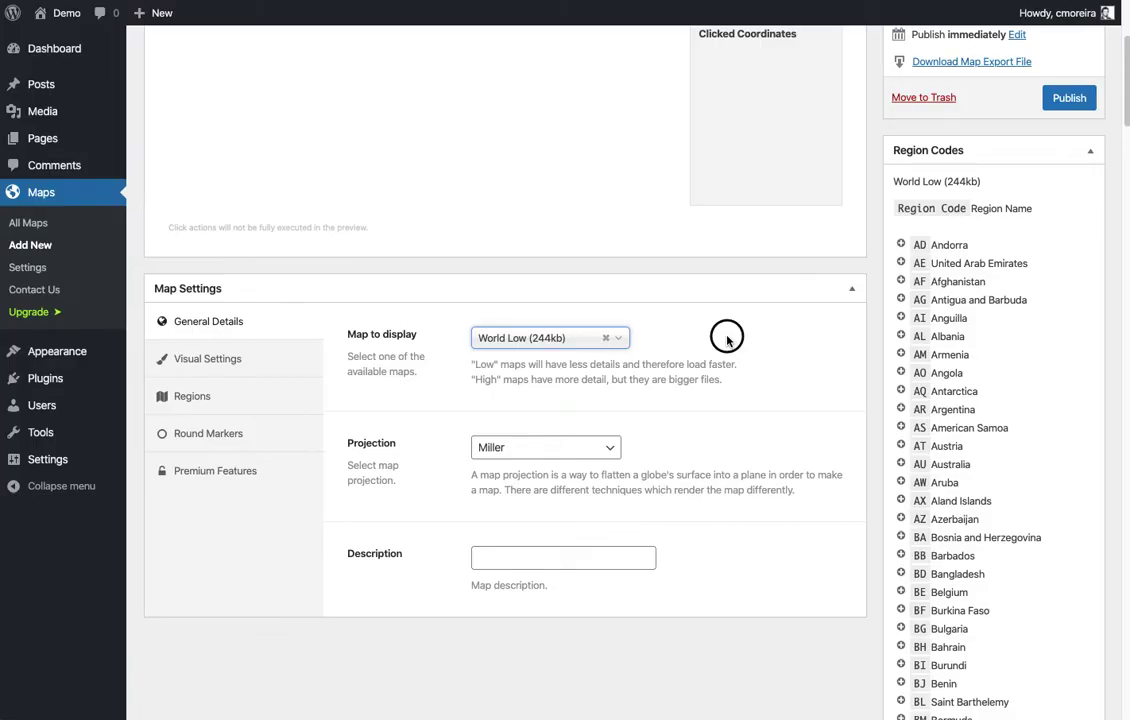
pyautogui.scroll(3, 754, 417)
pyautogui.scroll(-2, 758, 418)
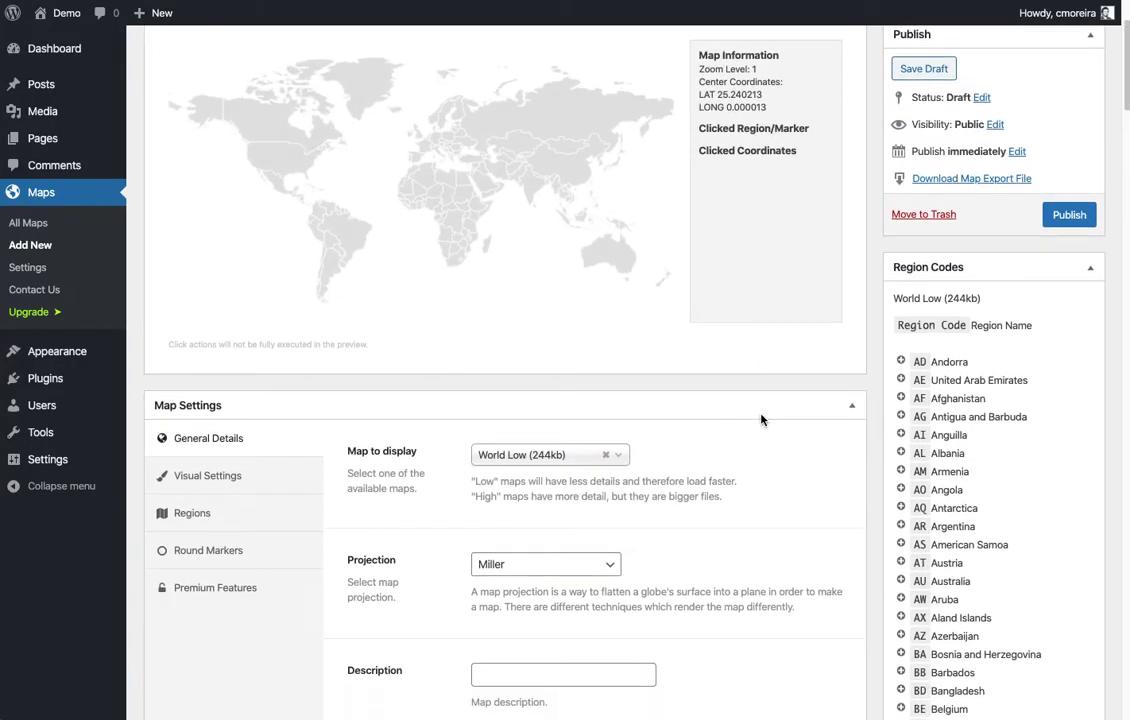
pyautogui.doubleClick(371, 489)
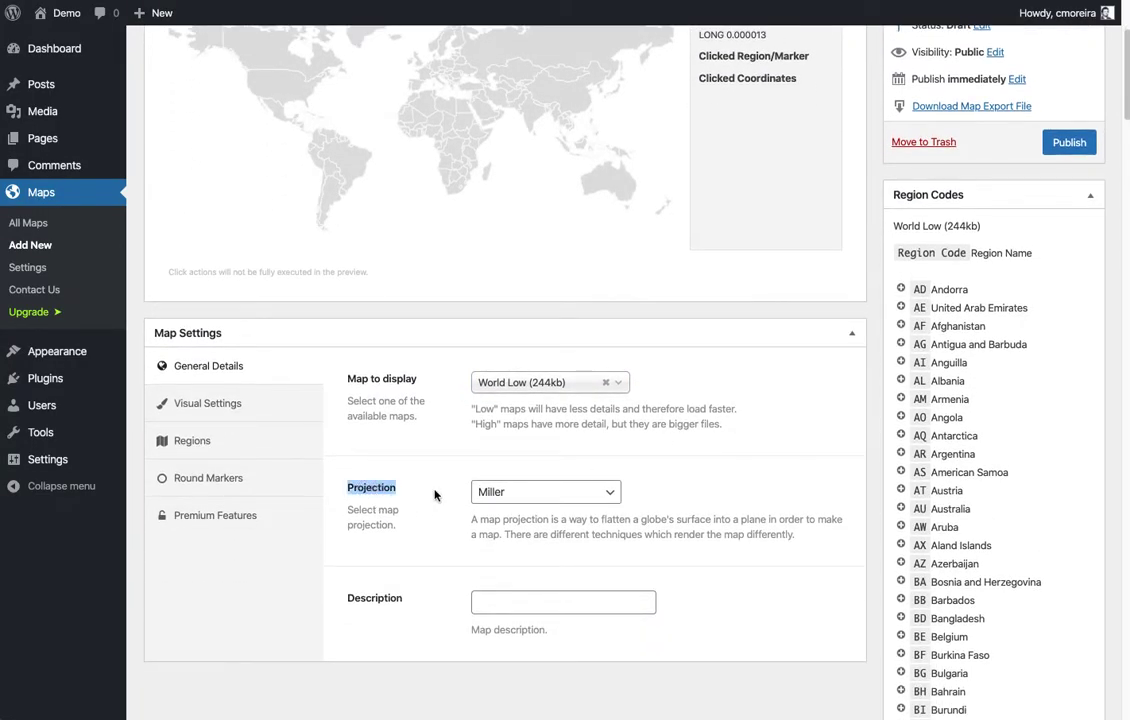
# - Try the Mercator projection, then return the projection to Miller
pyautogui.click(515, 491)
pyautogui.click(556, 522)
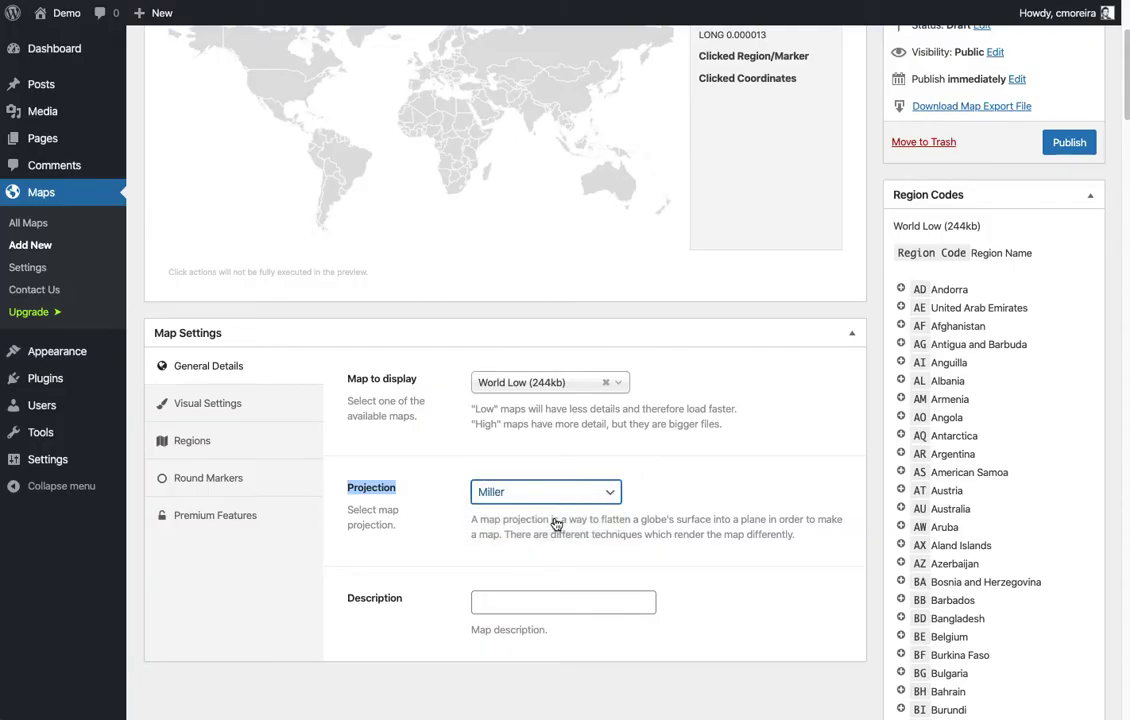
pyautogui.click(628, 412)
pyautogui.scroll(3, 628, 412)
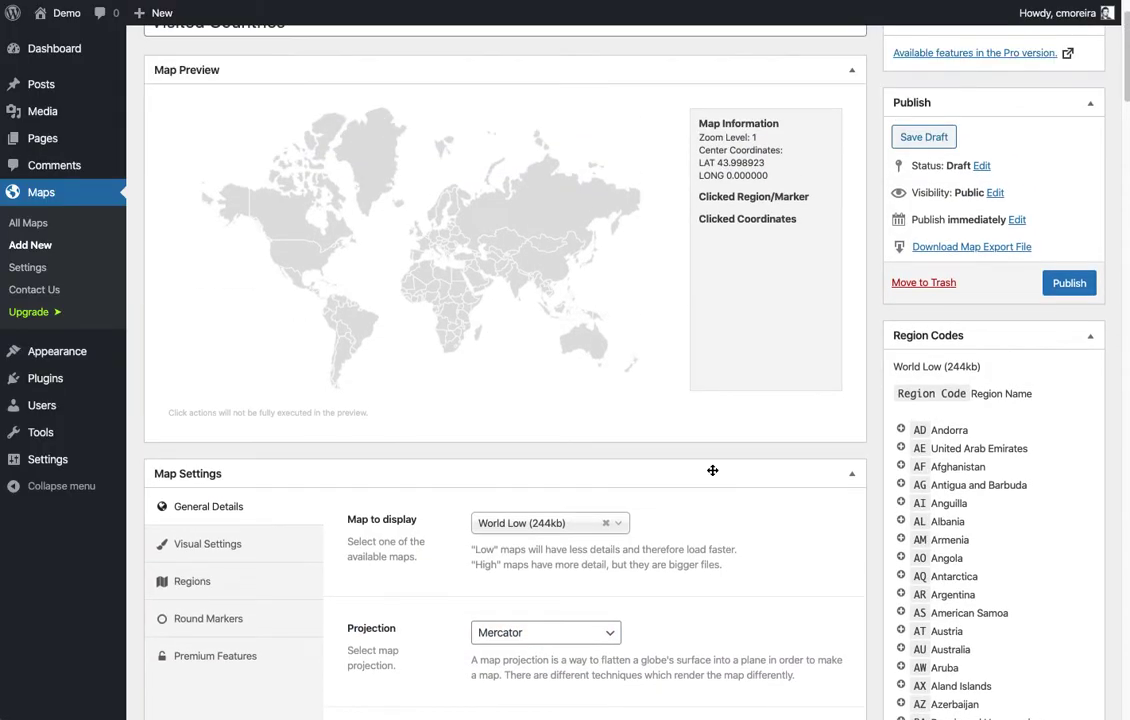
pyautogui.scroll(-1, 714, 469)
pyautogui.click(590, 570)
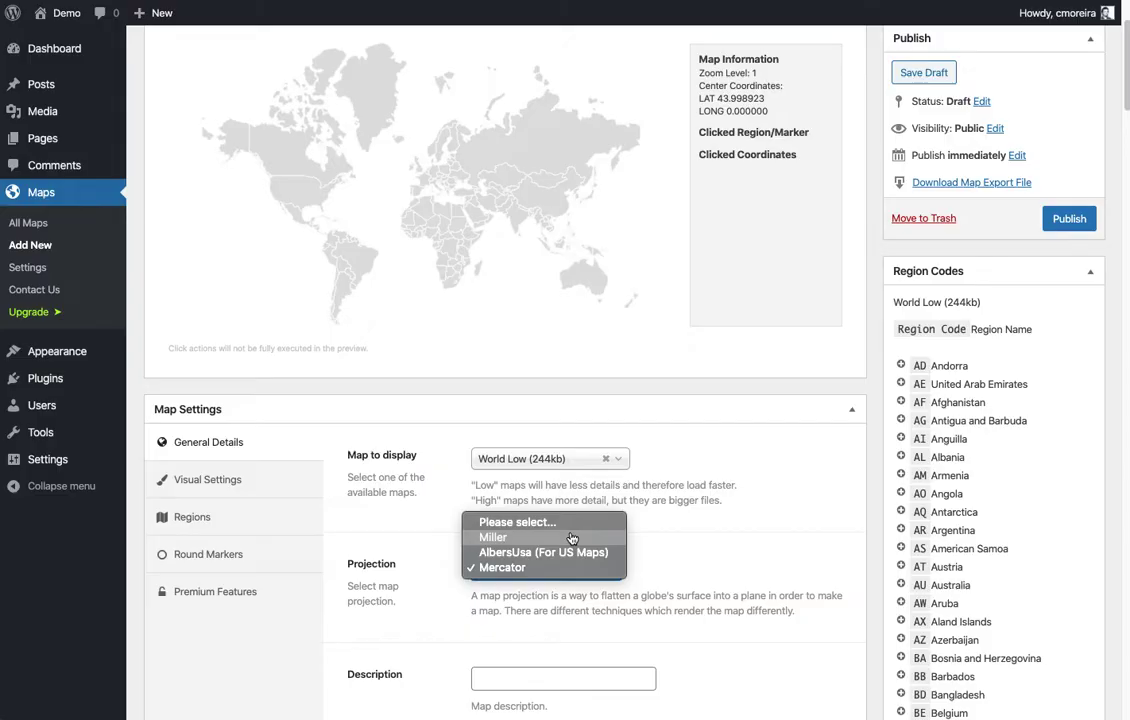
pyautogui.click(575, 537)
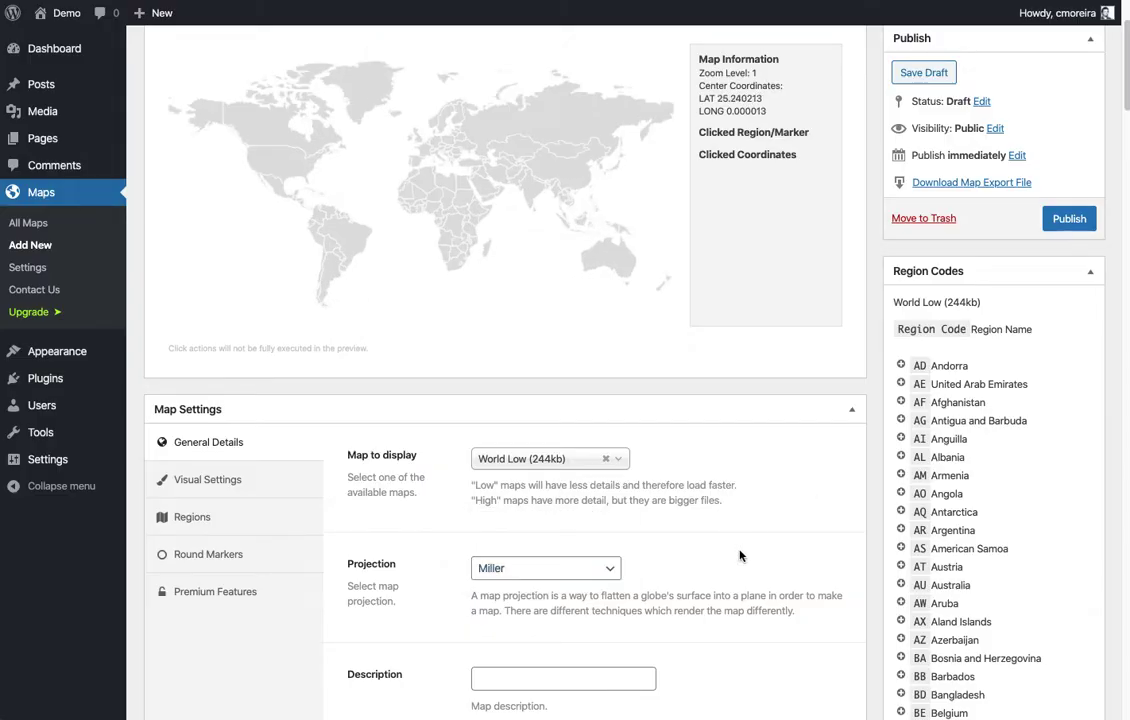
pyautogui.scroll(2, 431, 507)
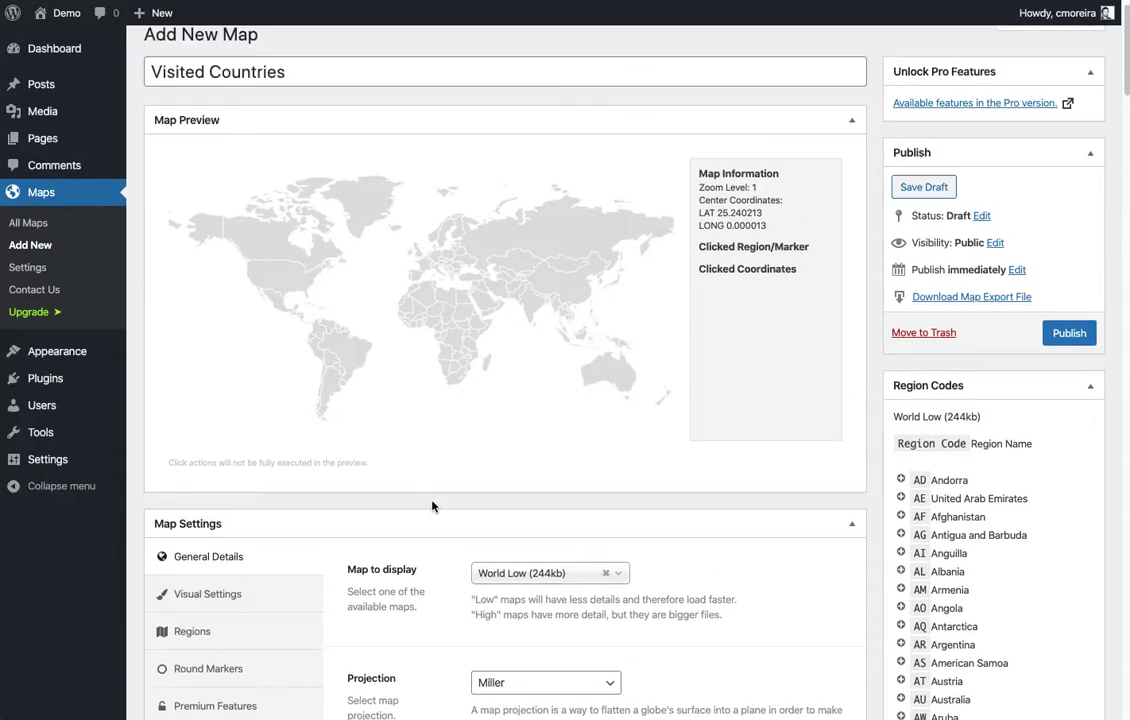
pyautogui.click(225, 594)
# - Set the map background colour to transparent after briefly trying orange
pyautogui.scroll(-1, 805, 526)
pyautogui.scroll(-2, 790, 522)
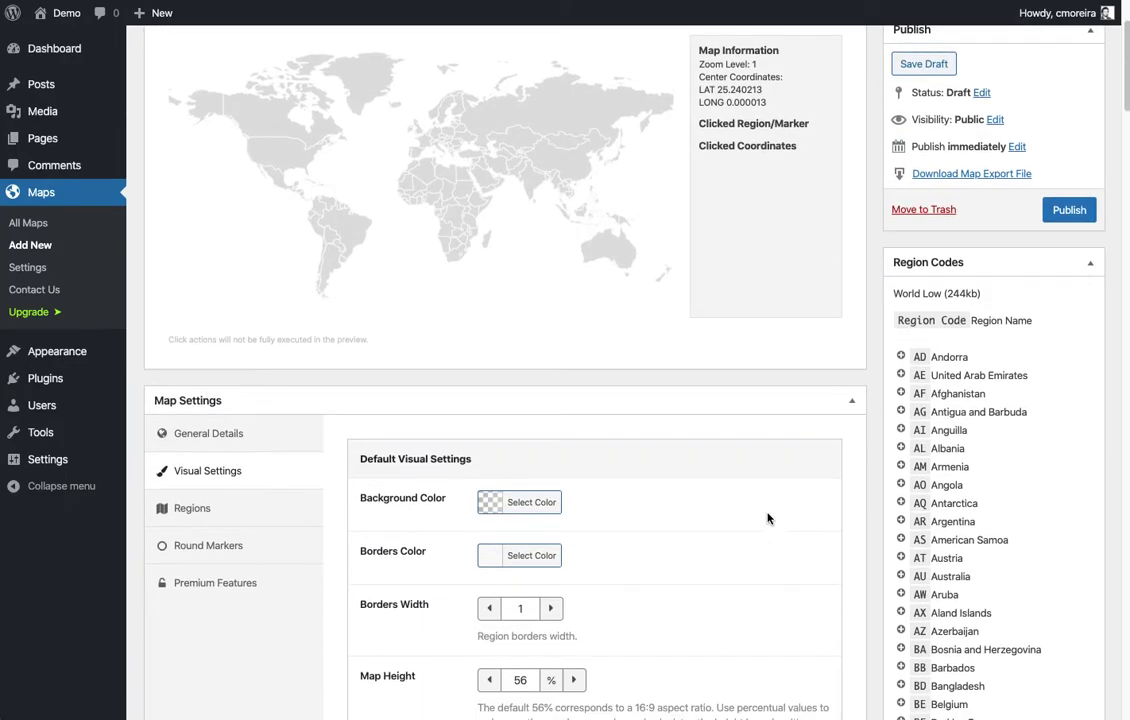
pyautogui.click(515, 495)
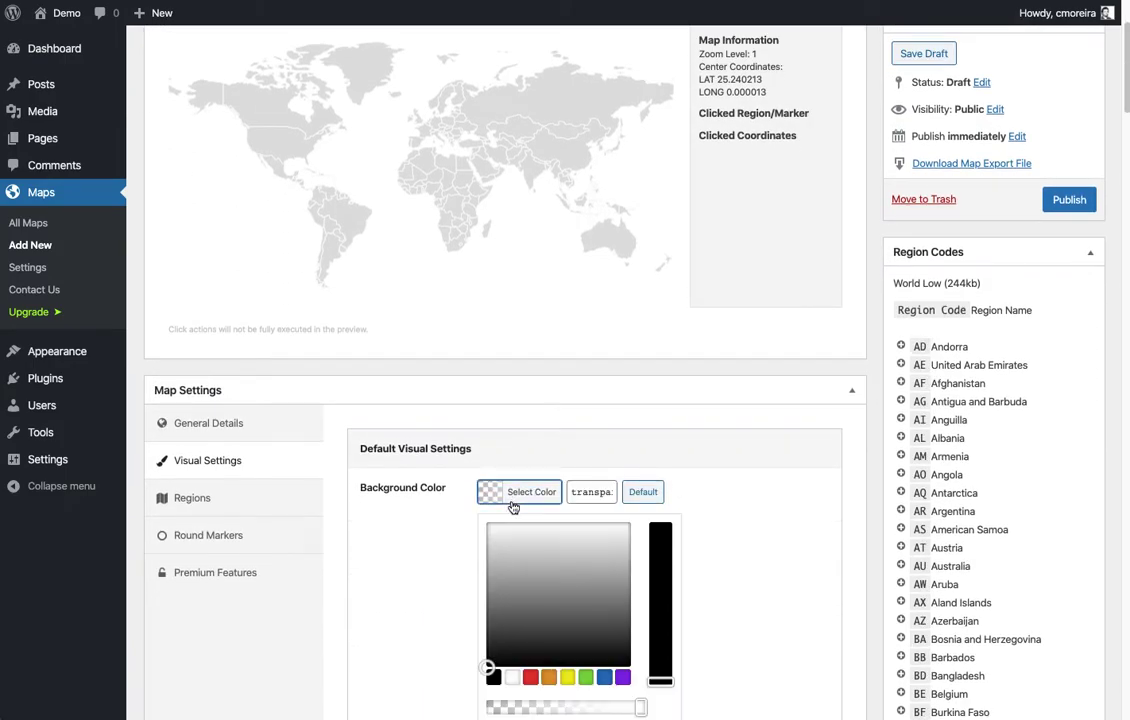
pyautogui.click(549, 677)
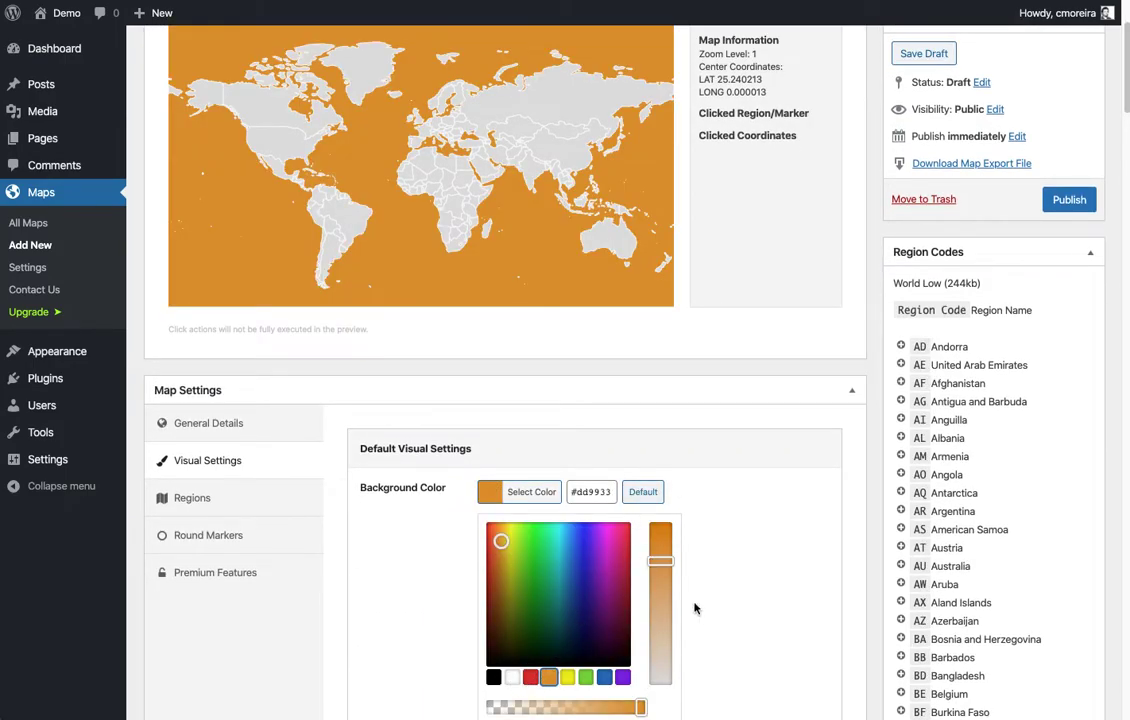
pyautogui.scroll(-1, 694, 605)
pyautogui.click(603, 698)
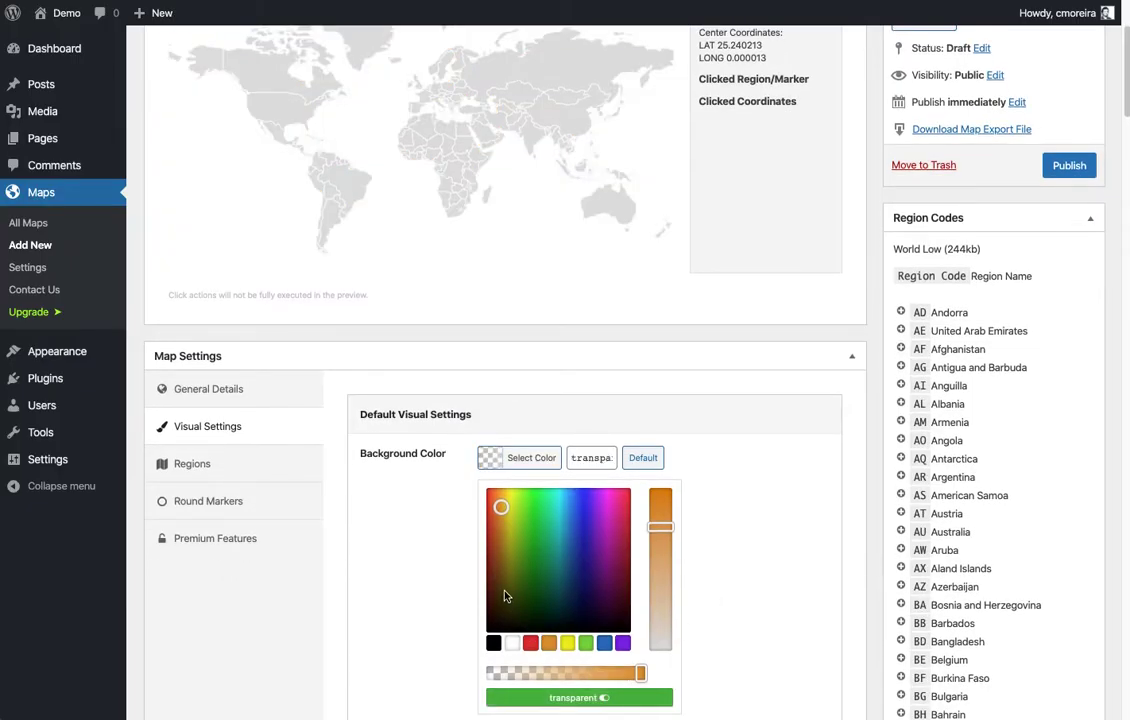
pyautogui.click(428, 516)
# - Set the region border colour to near-white (#f9f9f9)
pyautogui.click(497, 515)
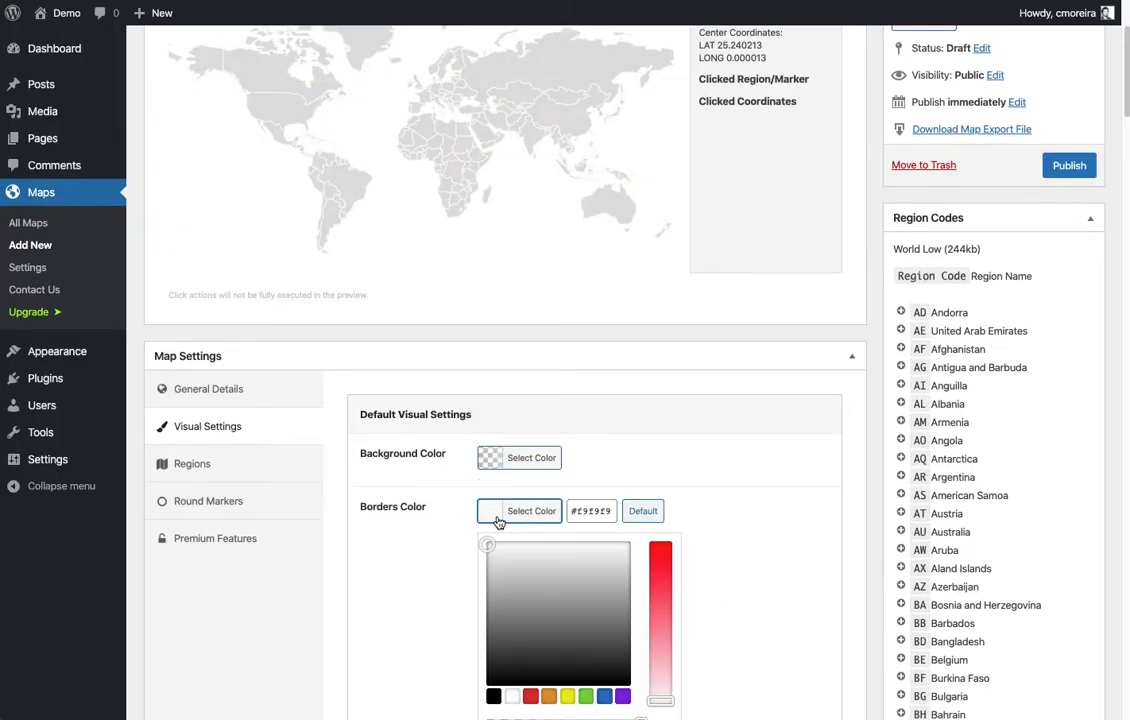
pyautogui.click(547, 697)
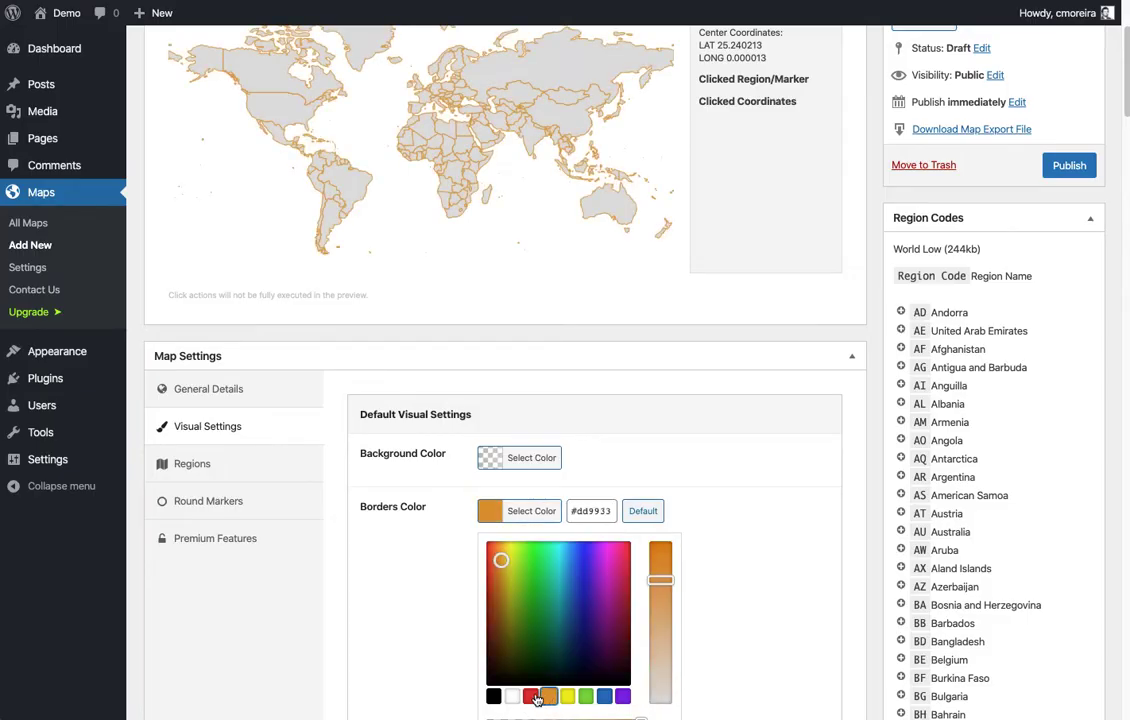
pyautogui.click(512, 697)
pyautogui.click(449, 618)
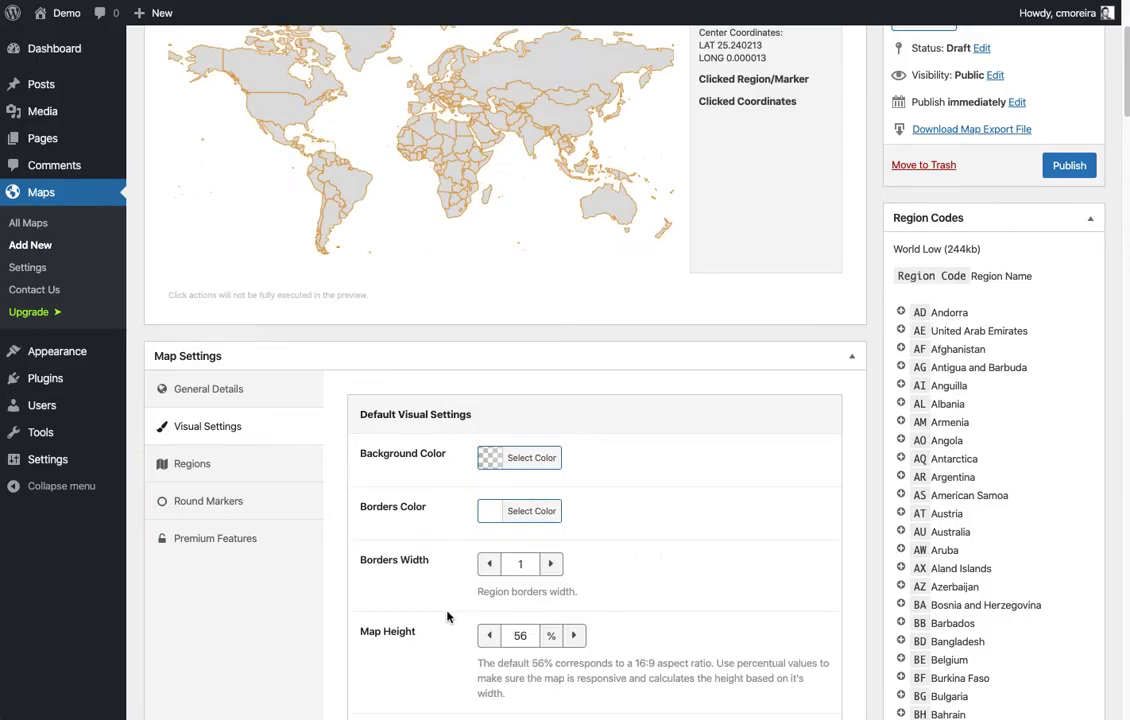
pyautogui.click(536, 512)
pyautogui.click(642, 511)
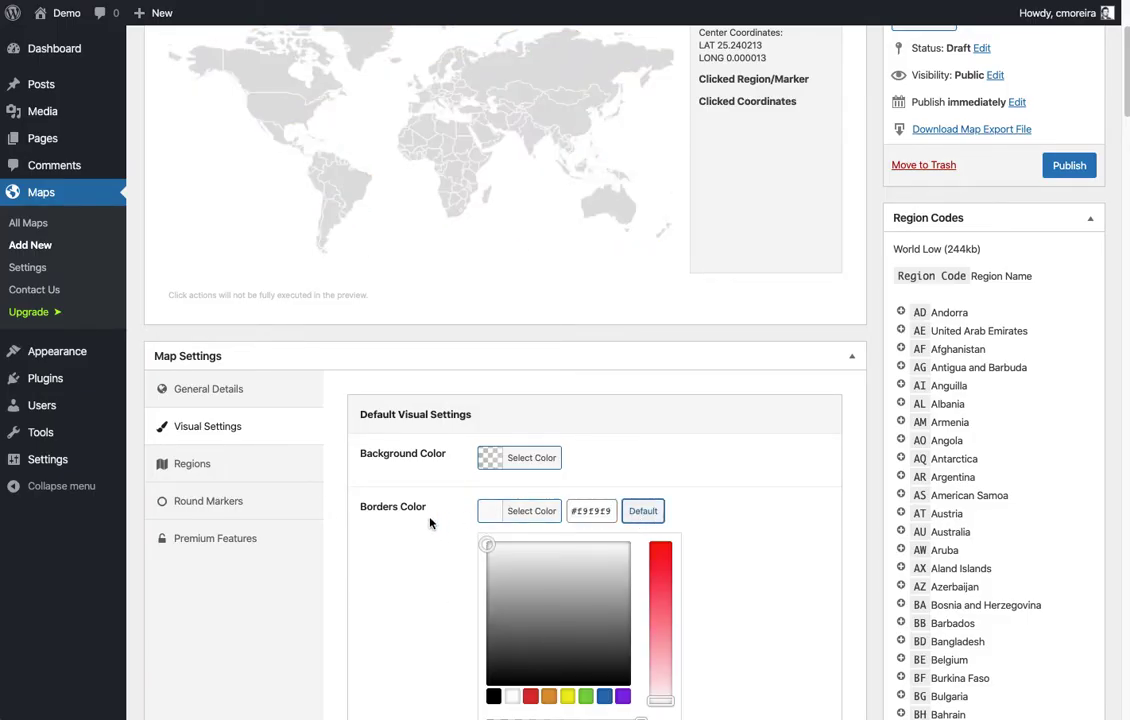
pyautogui.click(470, 512)
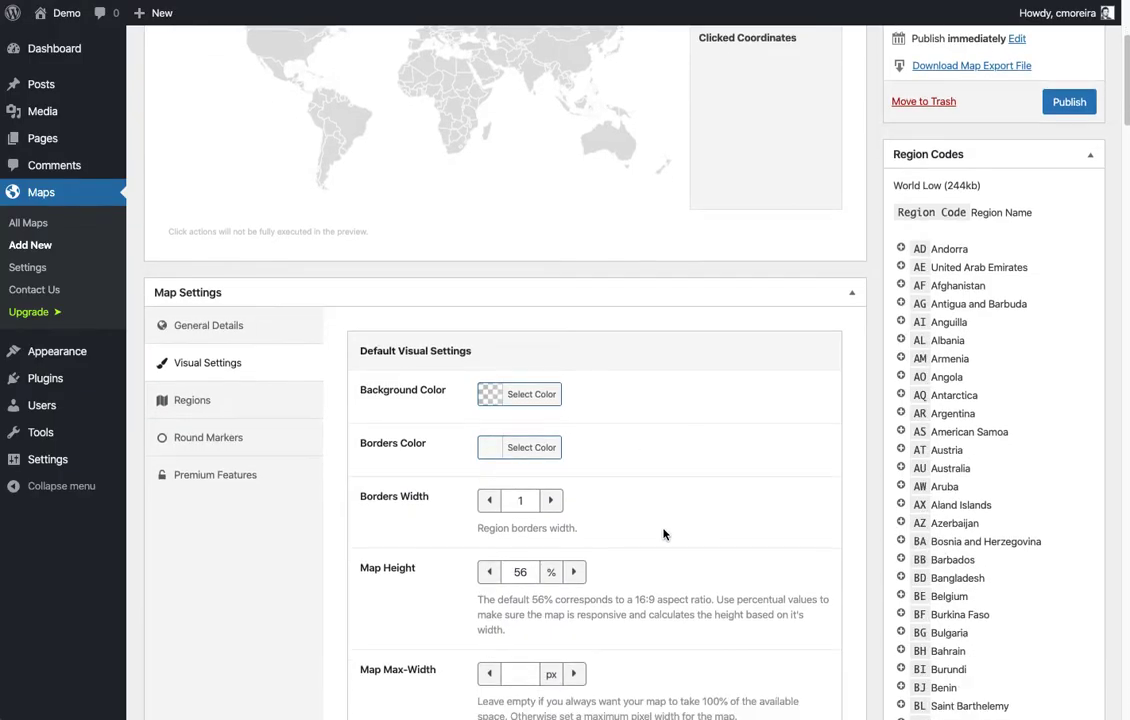
pyautogui.scroll(-1, 665, 528)
pyautogui.scroll(2, 688, 530)
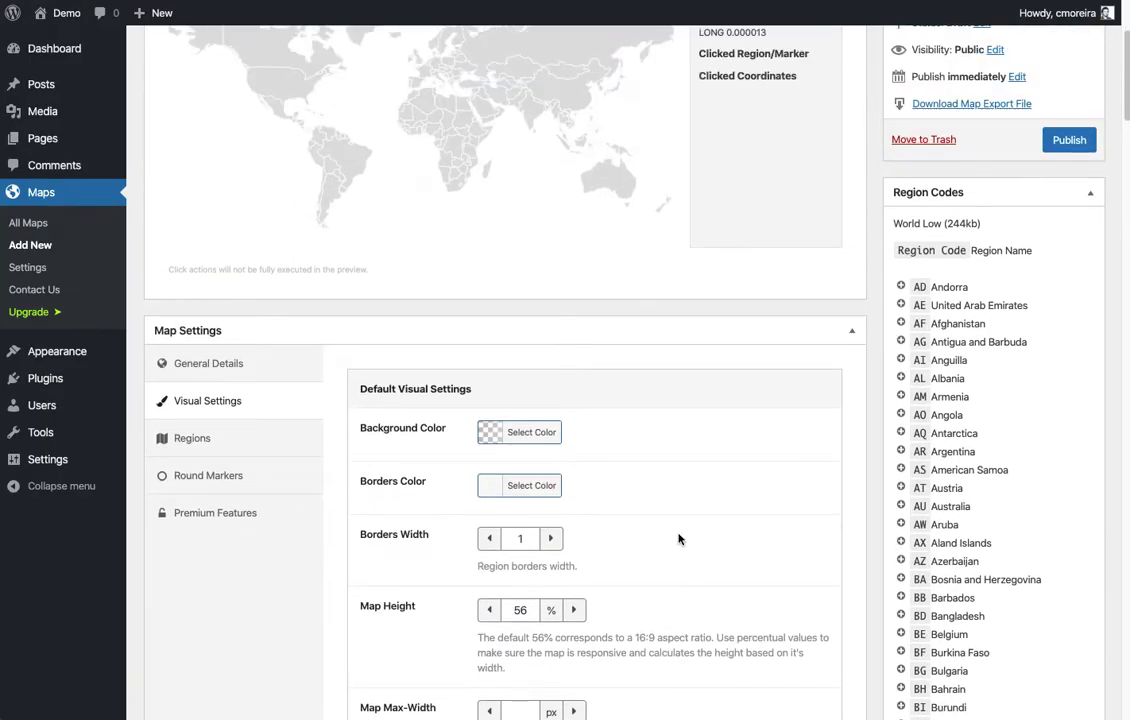
pyautogui.scroll(1, 678, 540)
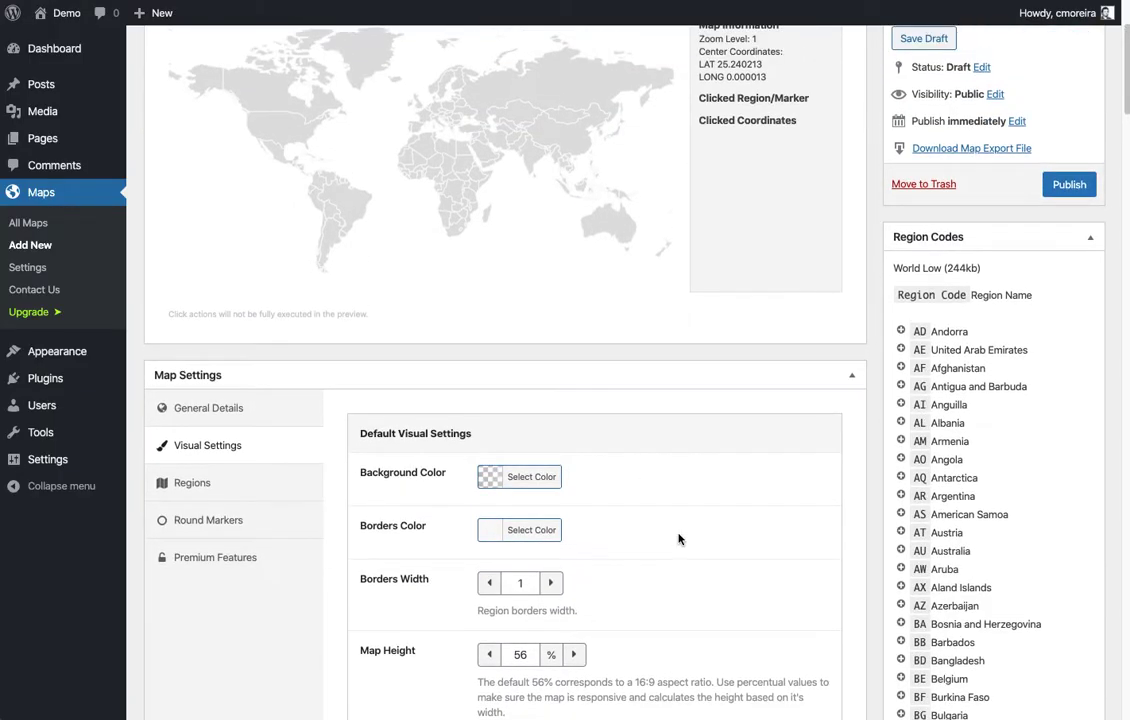
pyautogui.click(183, 485)
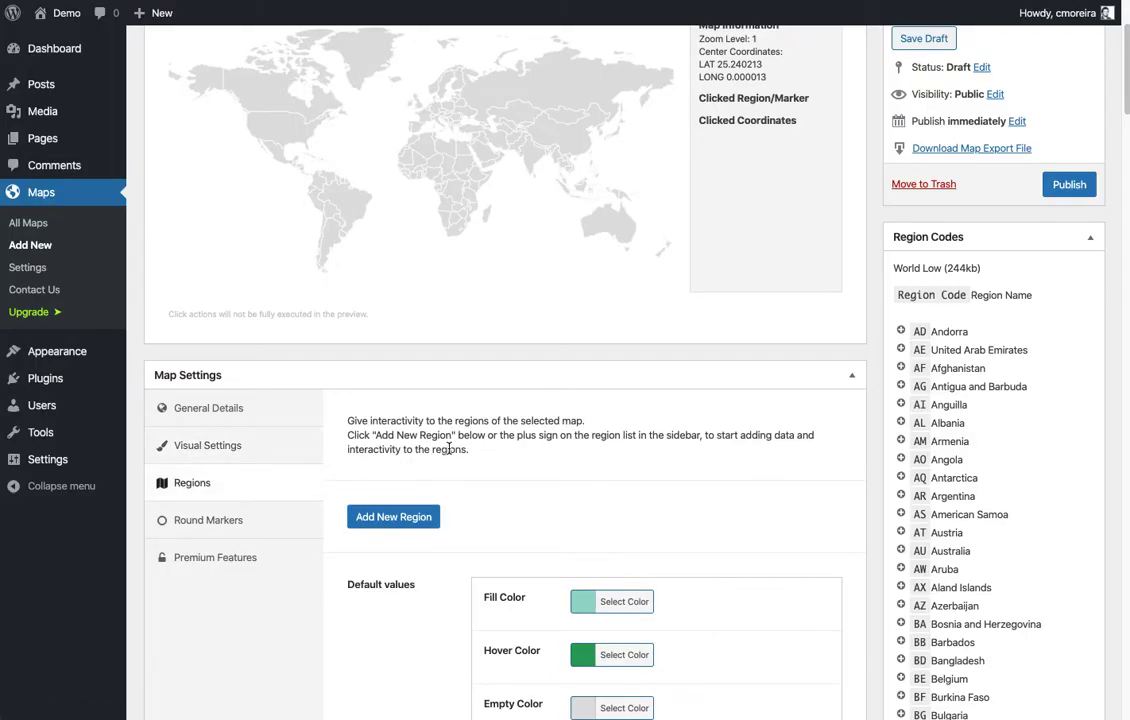
# - Highlight the World Low region code list in the settings
pyautogui.scroll(1, 681, 470)
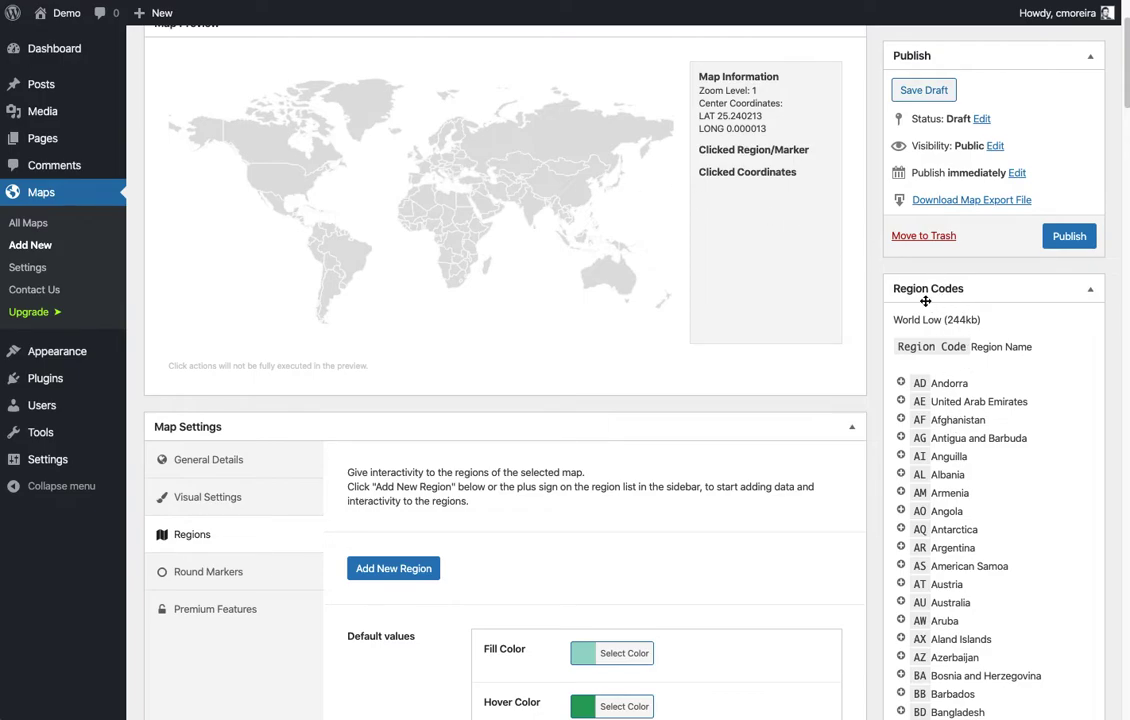
pyautogui.moveTo(893, 327); pyautogui.dragTo(984, 366)
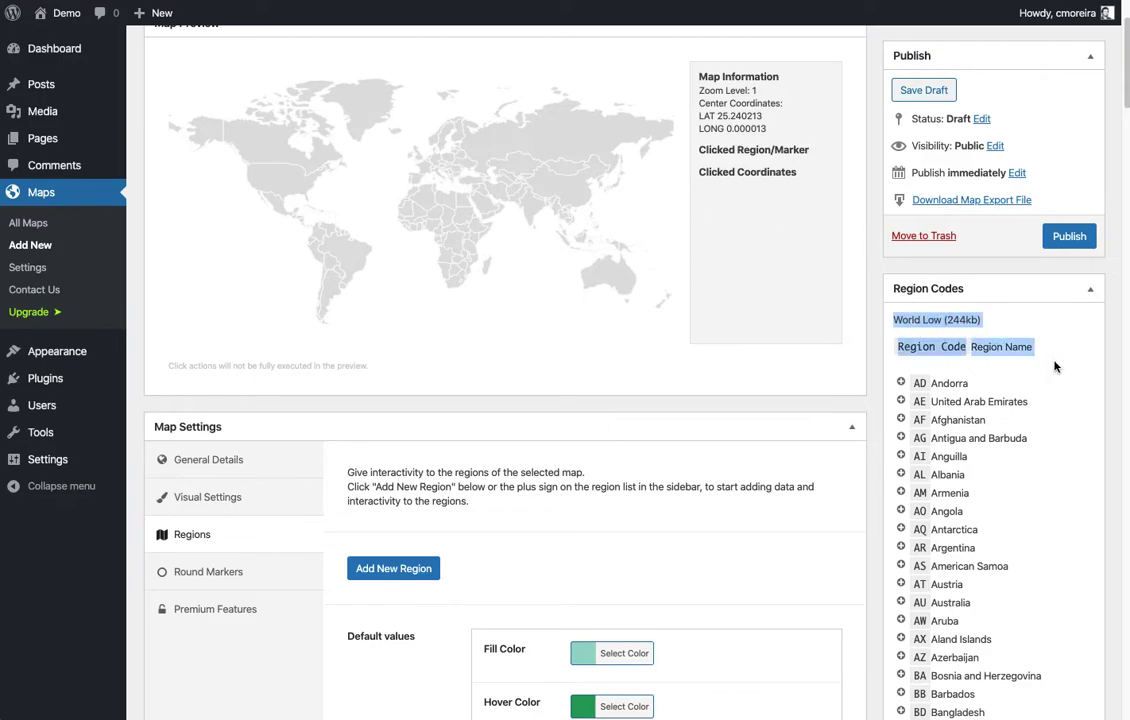
pyautogui.click(984, 366)
# - In General Details, switch the displayed map to Germany Low
pyautogui.click(193, 462)
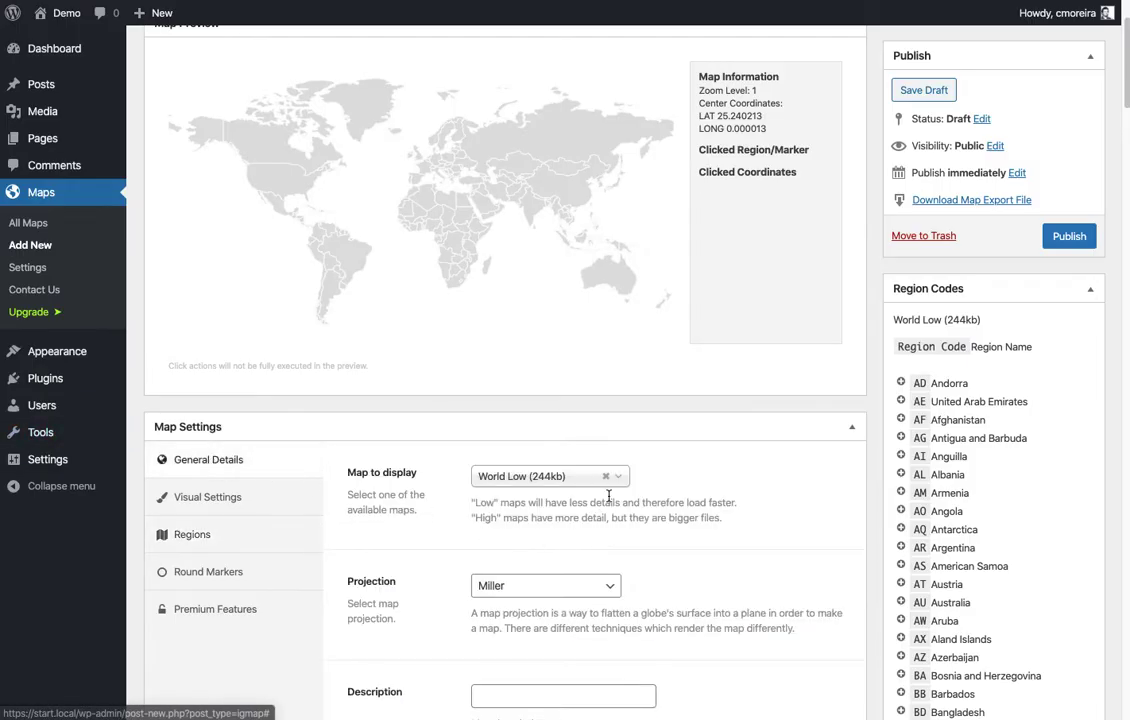
pyautogui.click(548, 476)
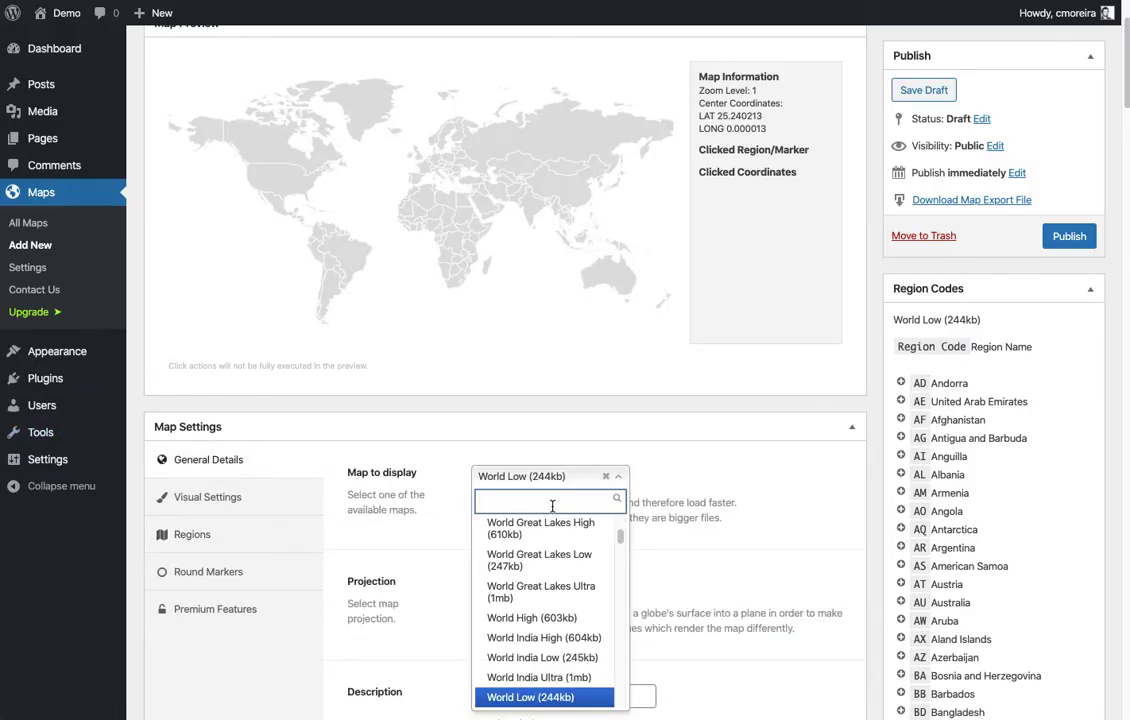
pyautogui.write('Gera')
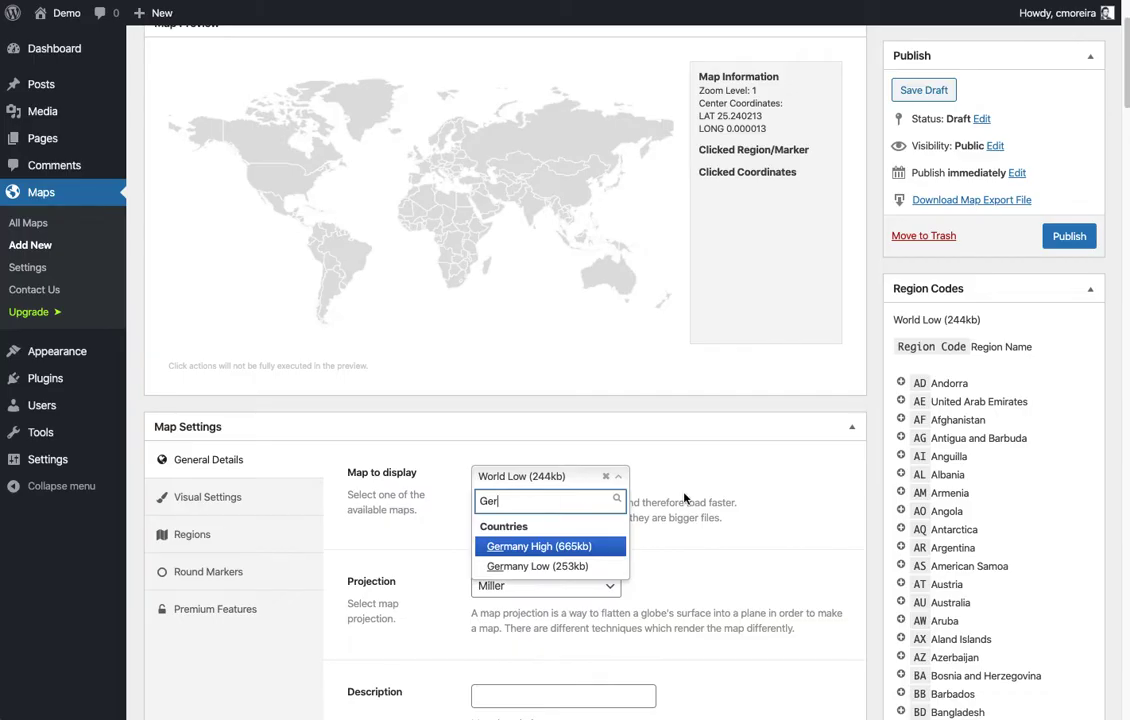
pyautogui.click(598, 565)
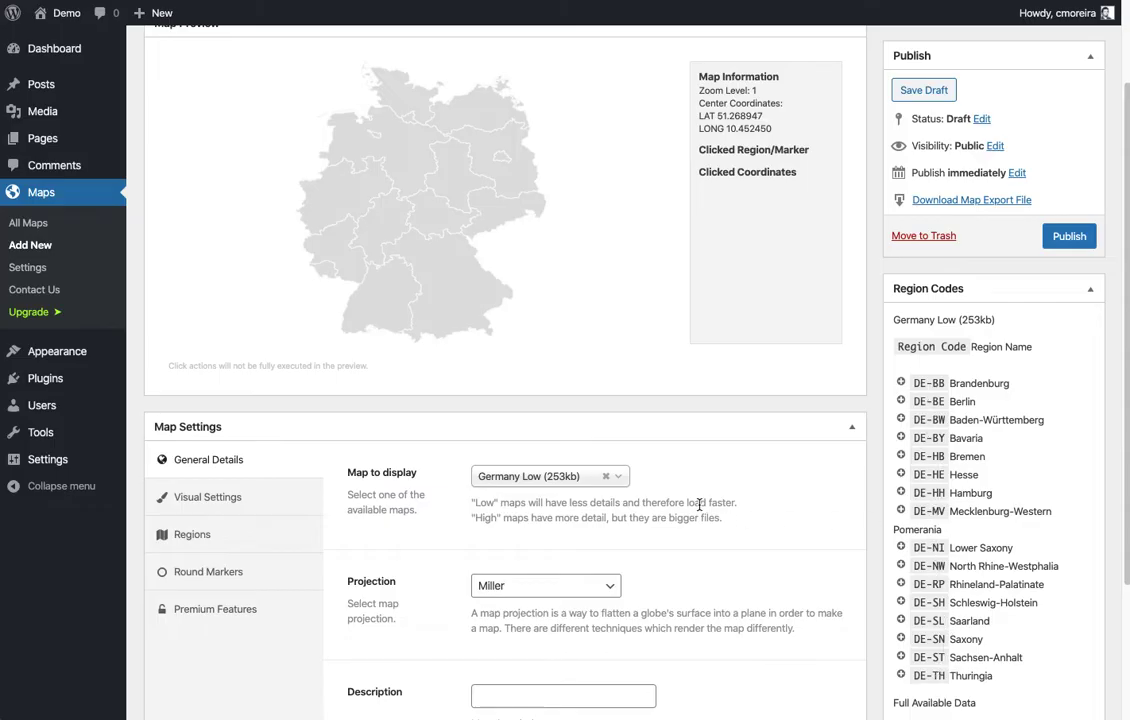
# - Search 'world low' and select World Low (244kb) as the displayed map
pyautogui.click(627, 484)
pyautogui.write('world map')
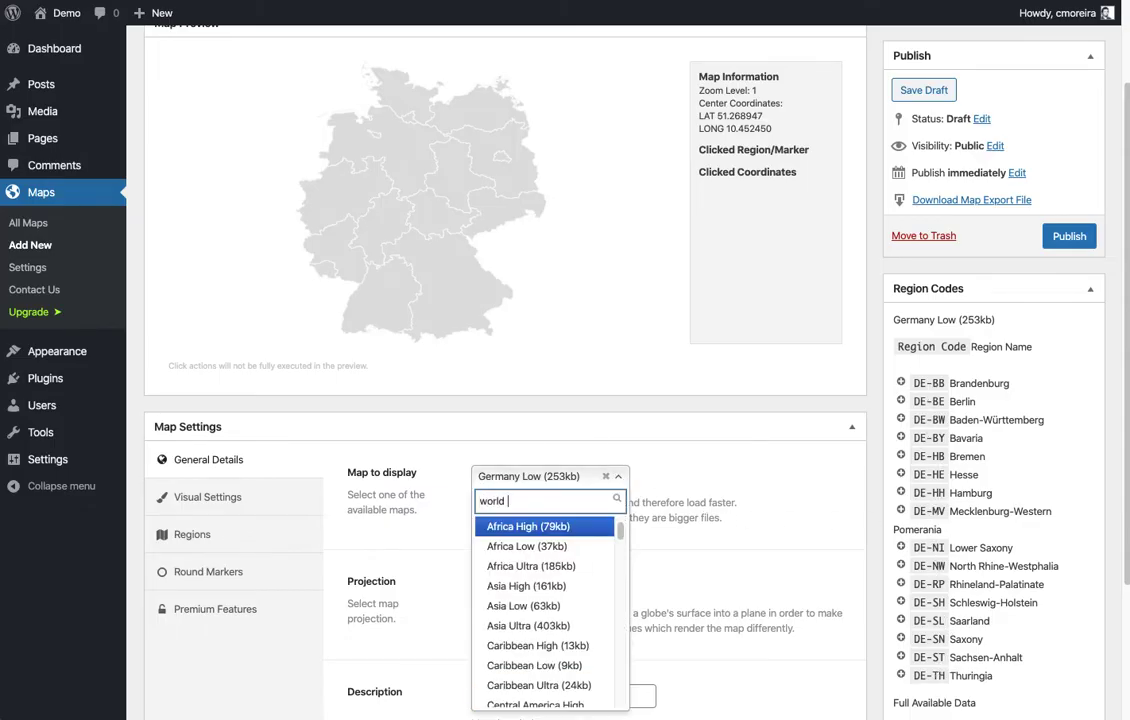
pyautogui.press('BackSpace')
pyautogui.press('BackSpace')
pyautogui.press('BackSpace')
pyautogui.write('low')
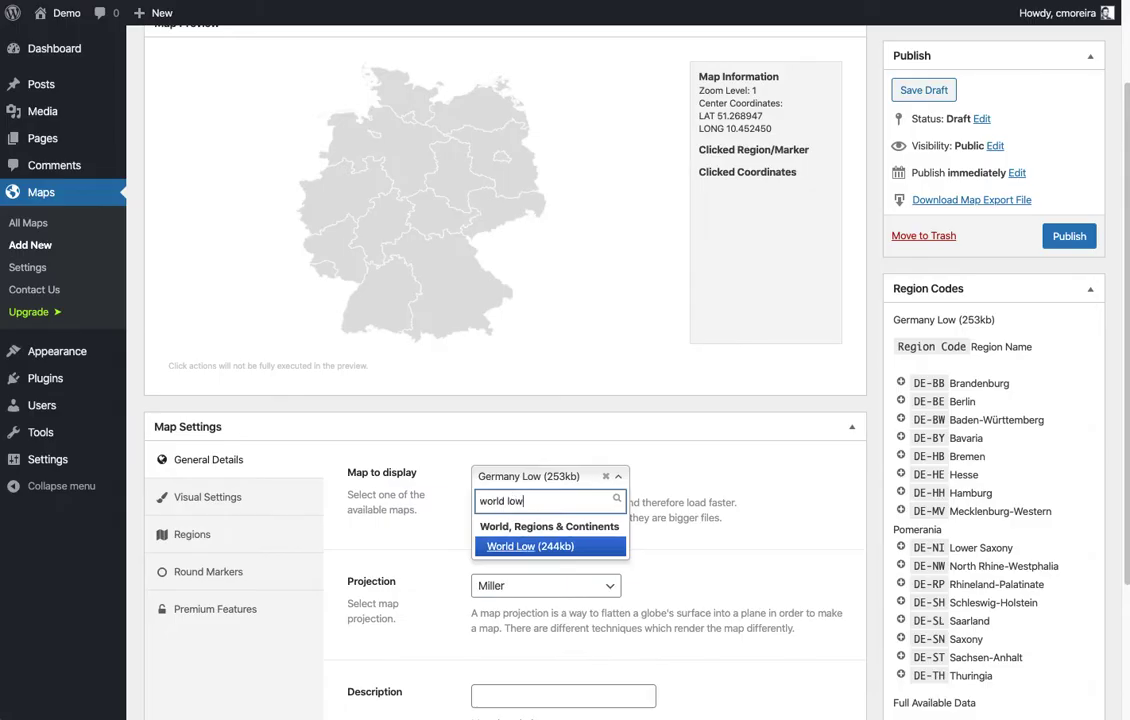
pyautogui.press('Return')
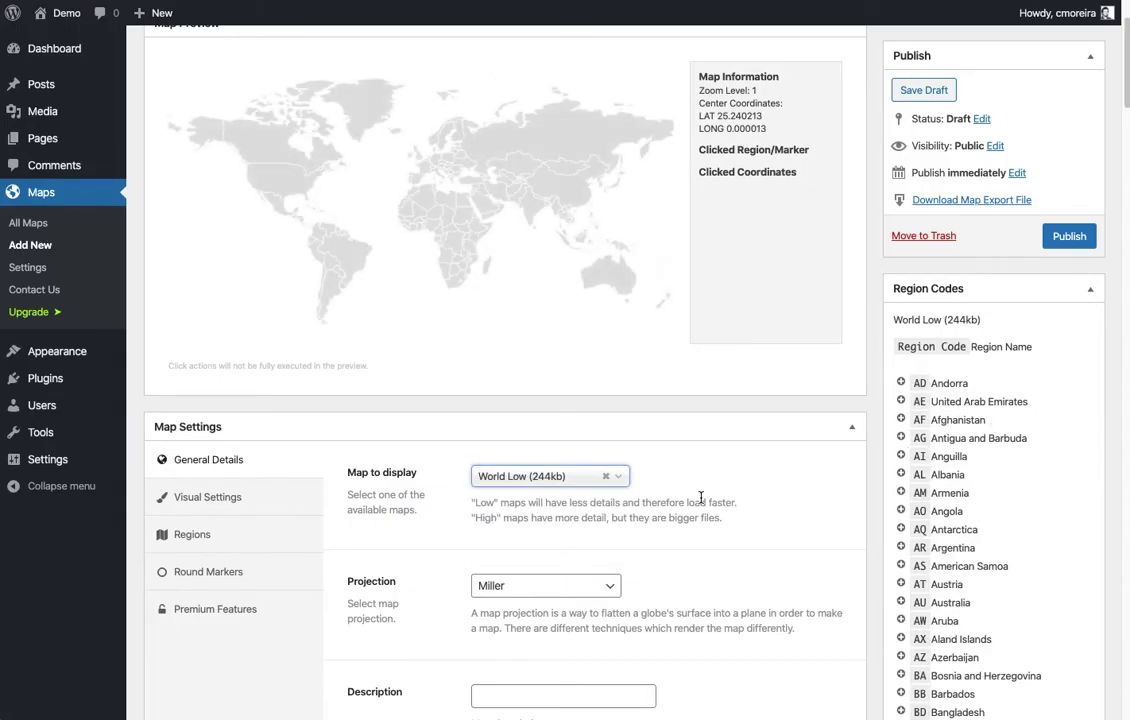
# - In the Regions settings, add a new empty region entry
pyautogui.click(170, 533)
pyautogui.scroll(-1, 575, 514)
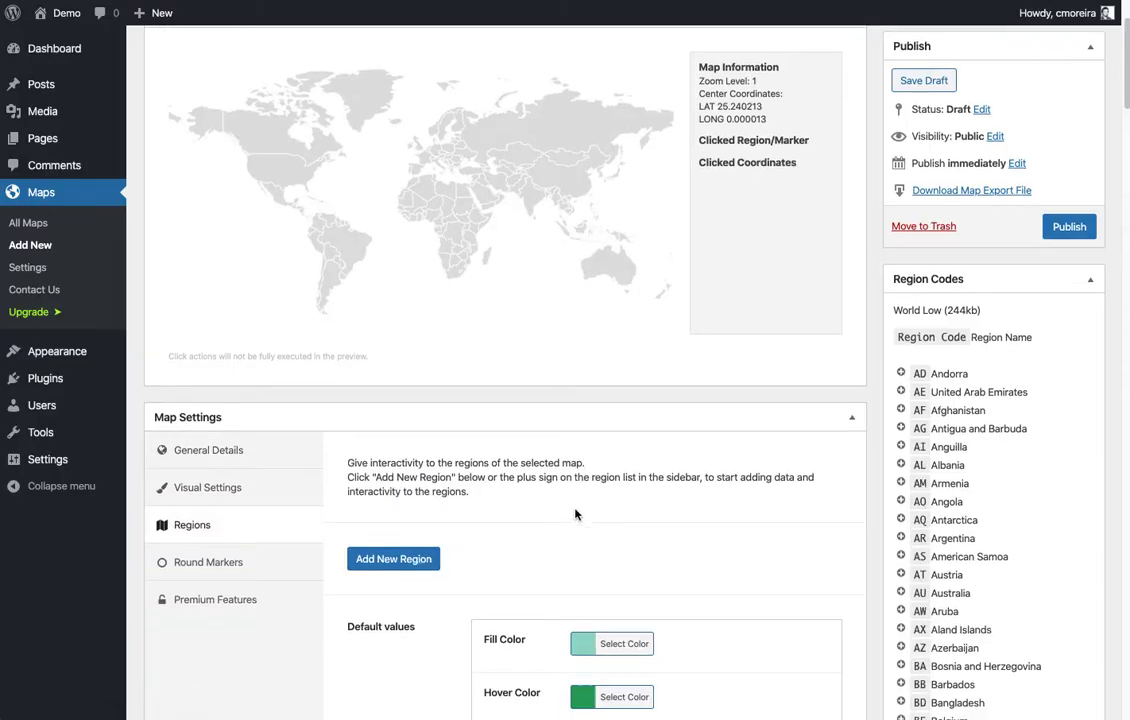
pyautogui.scroll(-1, 514, 495)
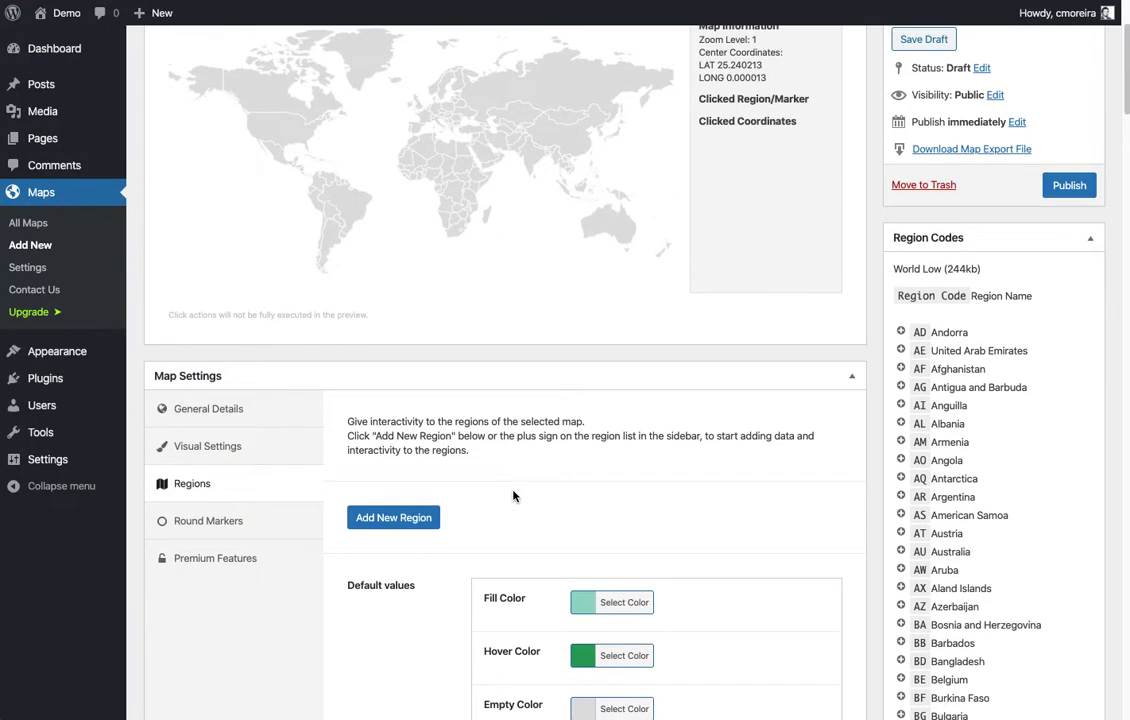
pyautogui.scroll(-1, 514, 495)
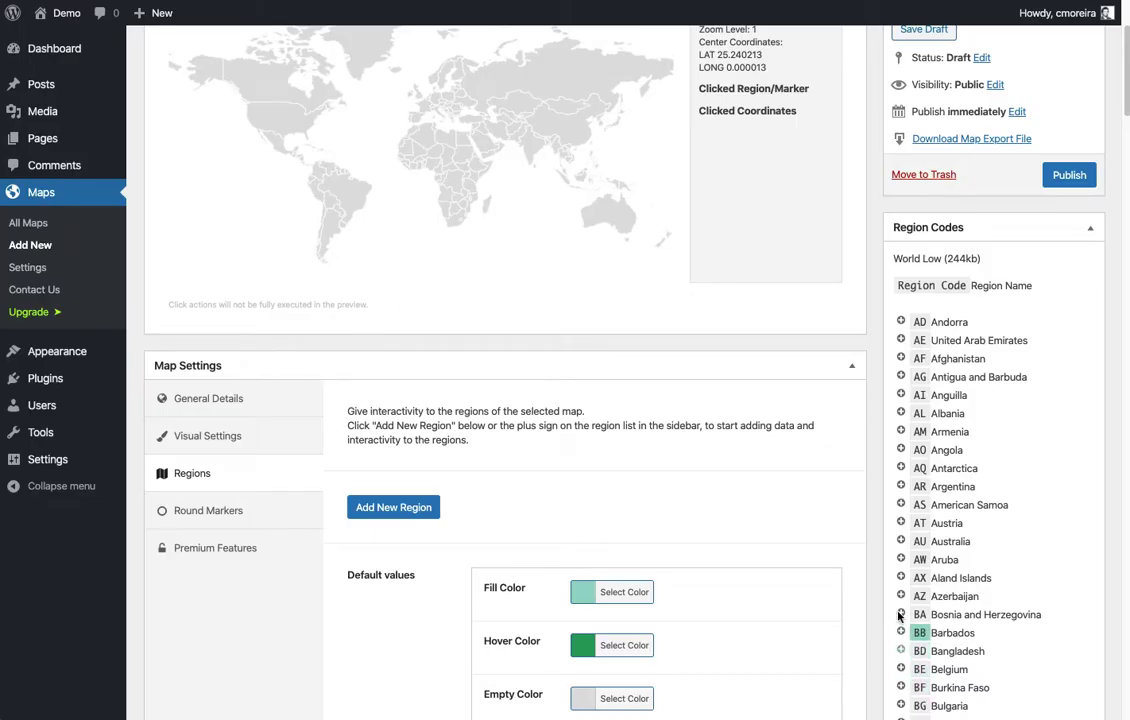
pyautogui.click(394, 508)
# - Name the new region 'United States'
pyautogui.scroll(-2, 454, 520)
pyautogui.click(515, 502)
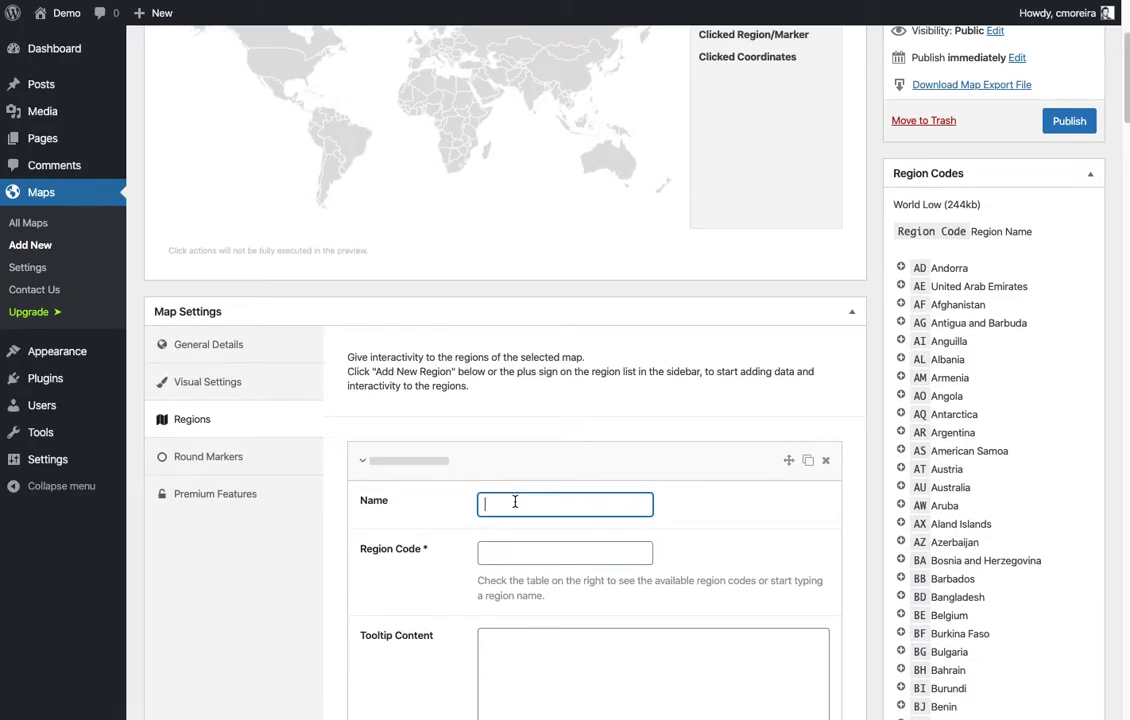
pyautogui.write('United States')
# - Set the region code to United States (US), after briefly trying France and Germany
pyautogui.click(565, 552)
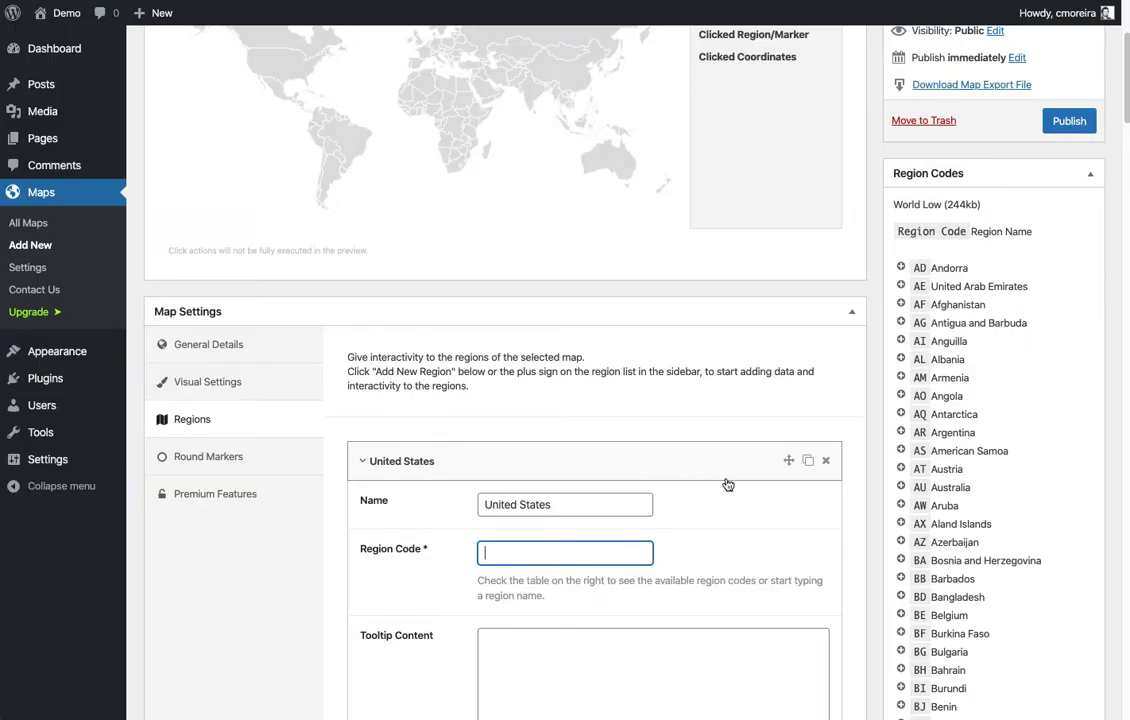
pyautogui.write('United ')
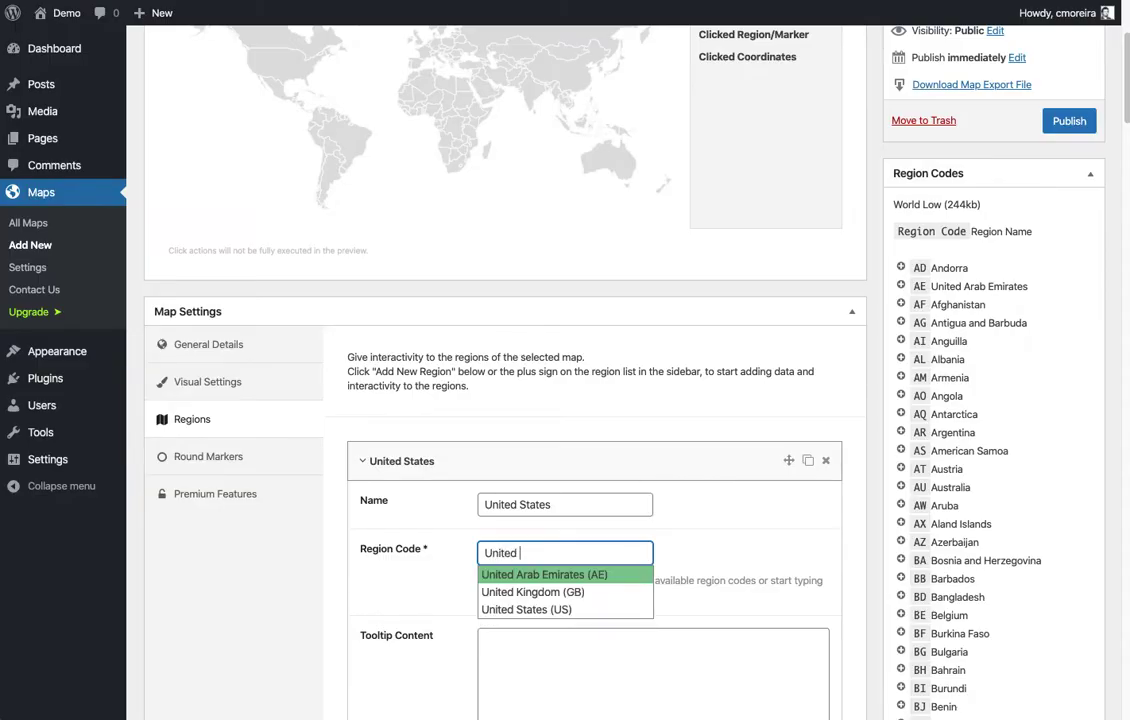
pyautogui.write('S')
pyautogui.press('Return')
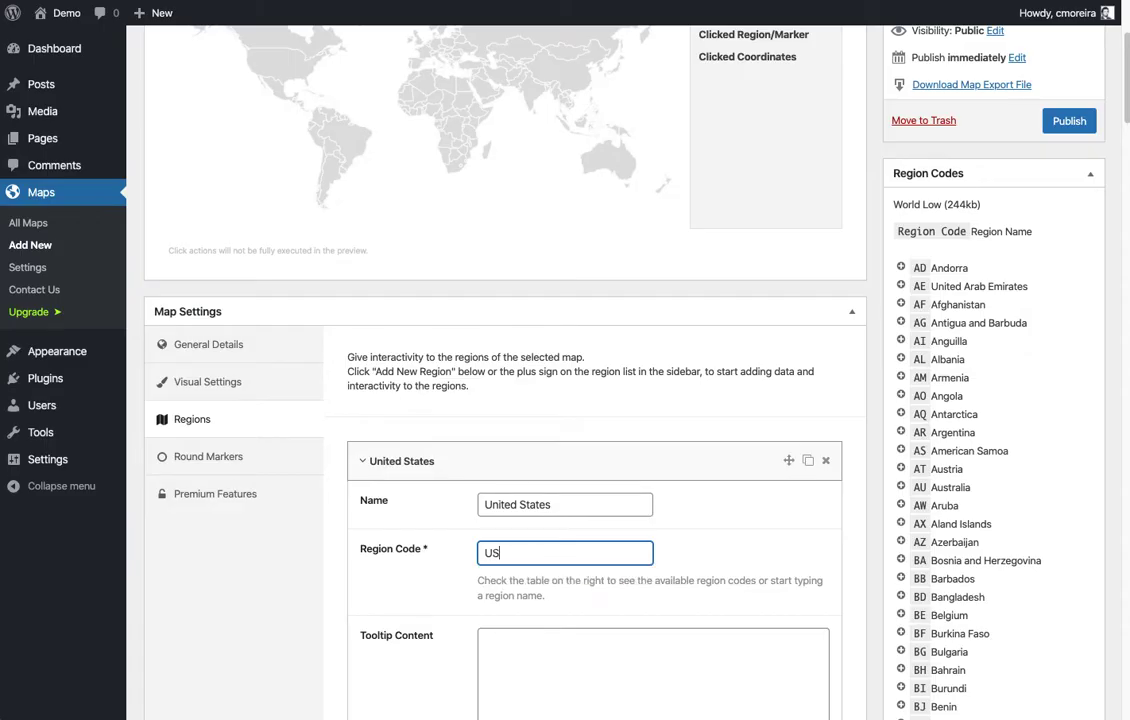
pyautogui.doubleClick(521, 545)
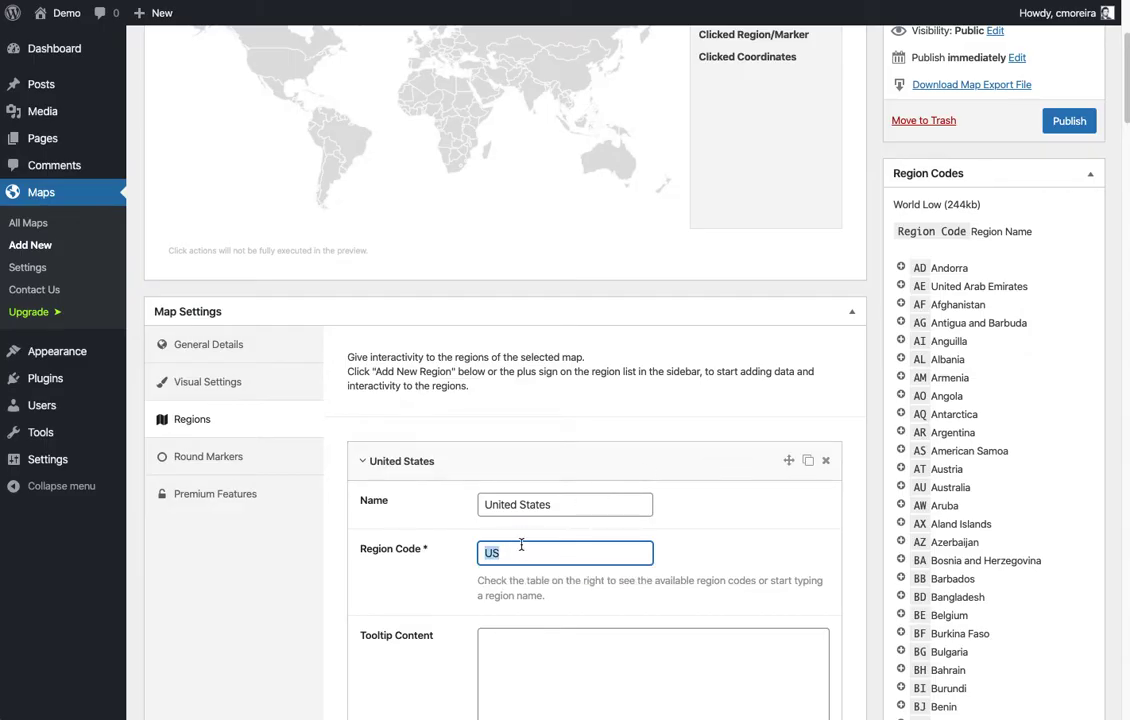
pyautogui.write('France')
pyautogui.press('Return')
pyautogui.write('Germ')
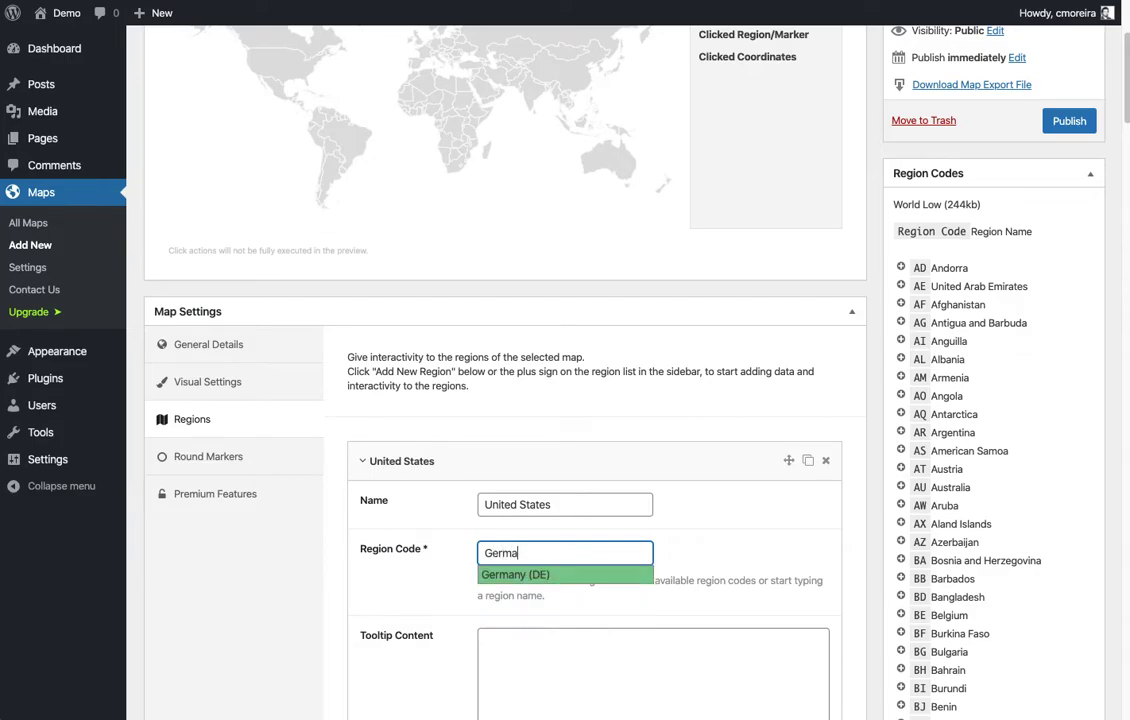
pyautogui.write('a')
pyautogui.press('Return')
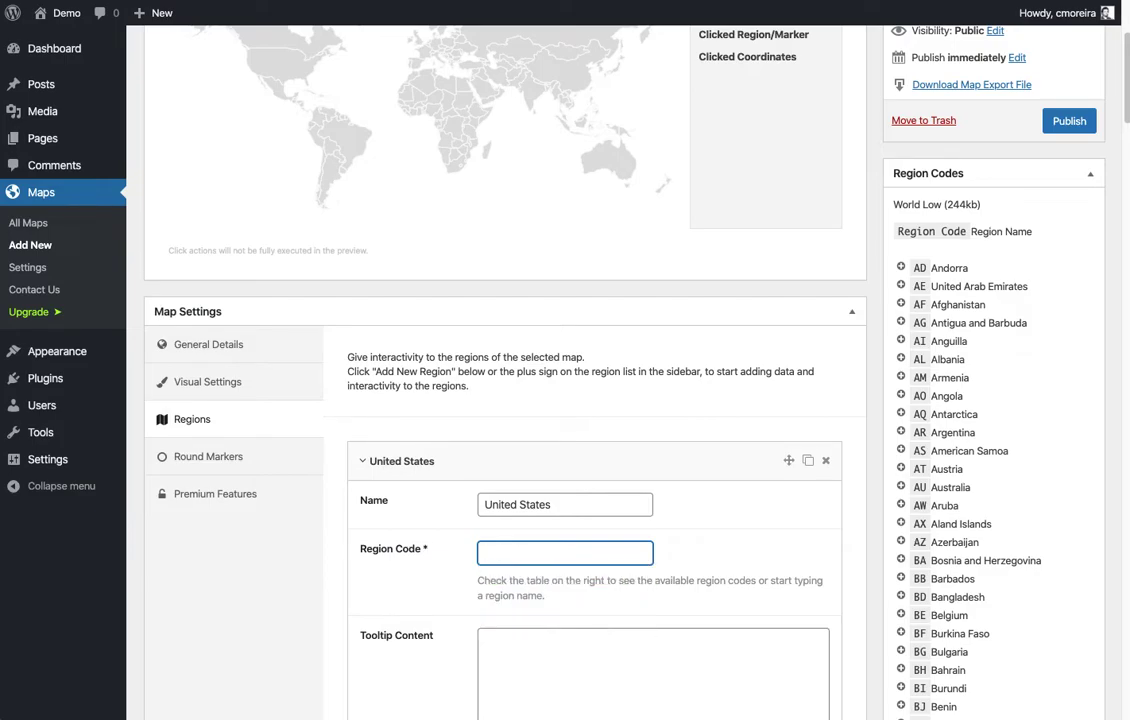
pyautogui.write('US')
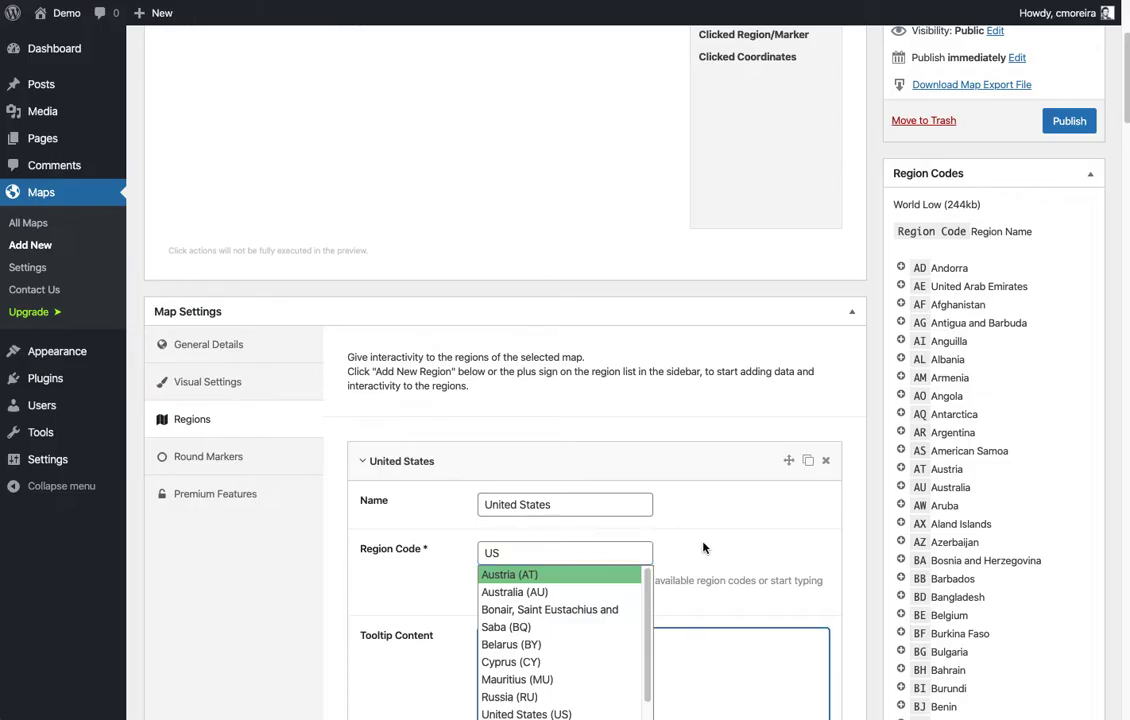
pyautogui.click(719, 643)
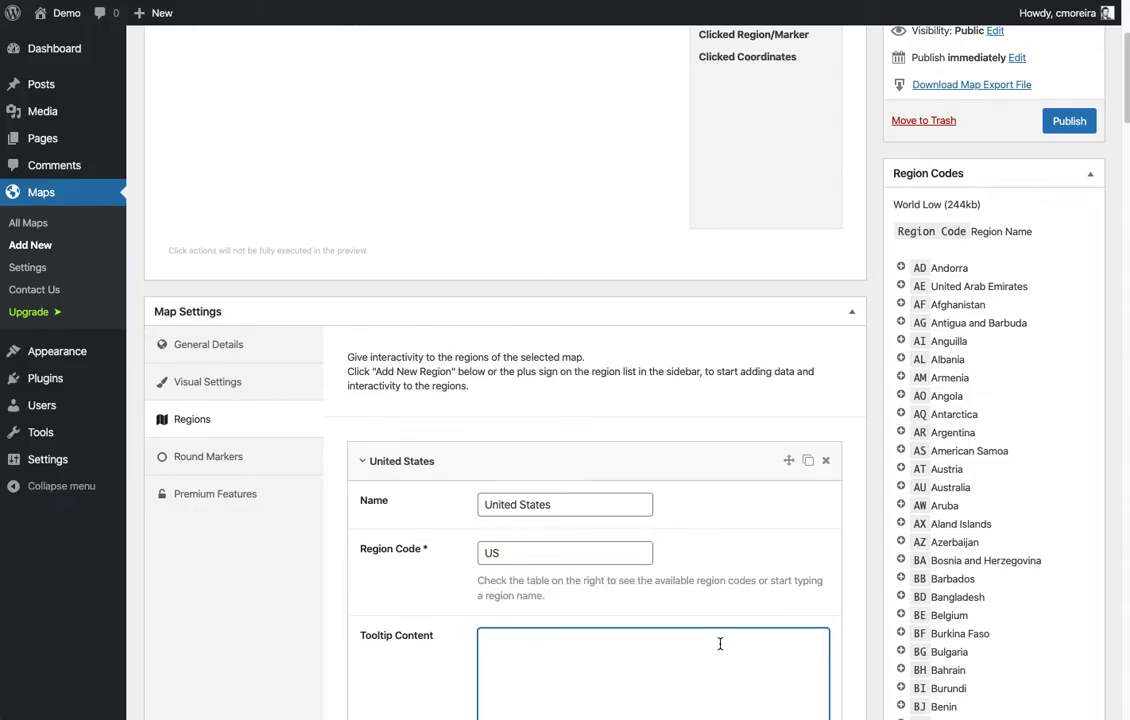
pyautogui.scroll(-1, 549, 647)
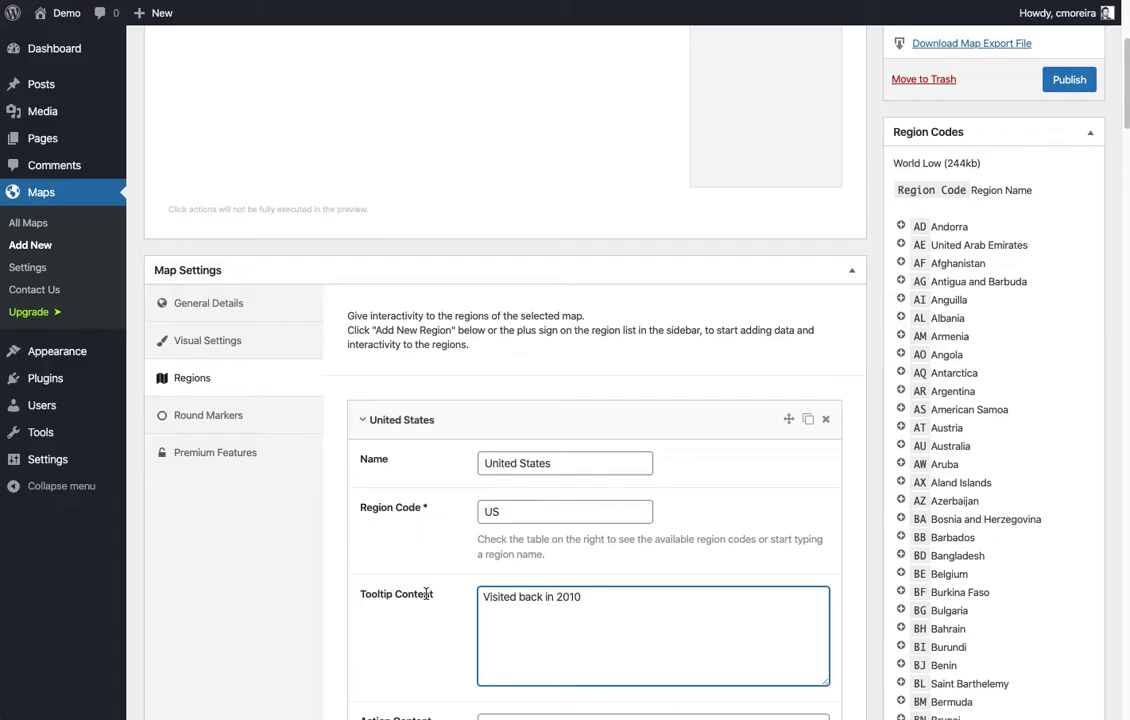
pyautogui.click(375, 521)
pyautogui.scroll(-2, 453, 563)
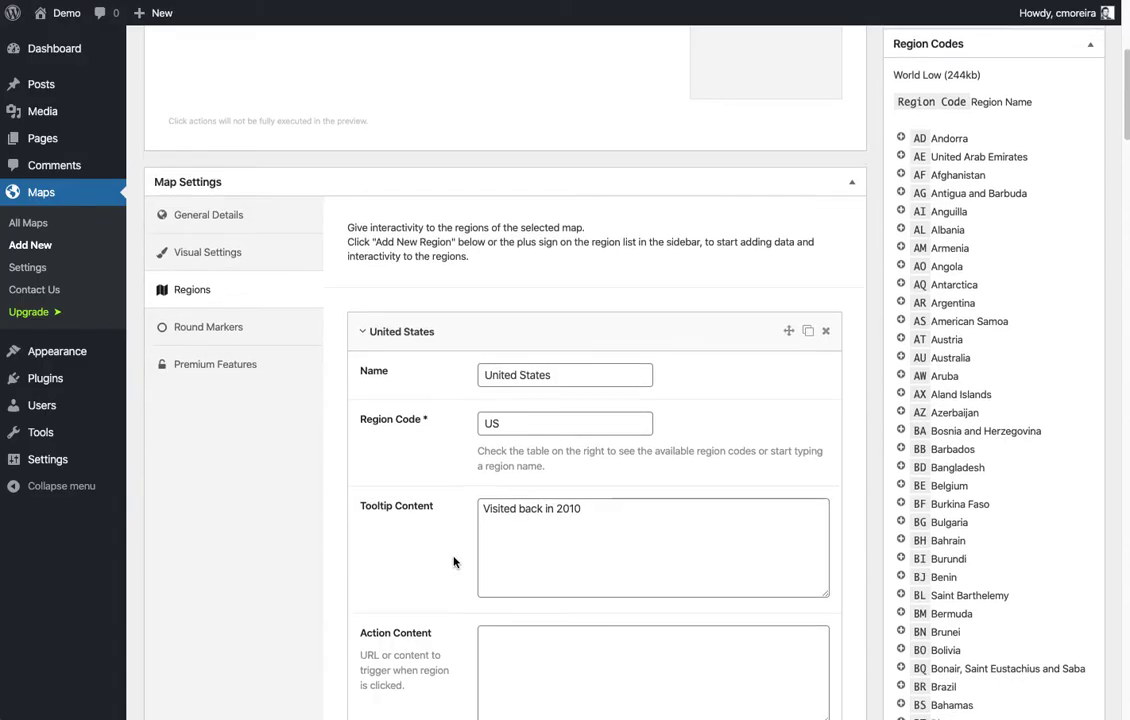
pyautogui.scroll(-2, 453, 563)
pyautogui.click(509, 535)
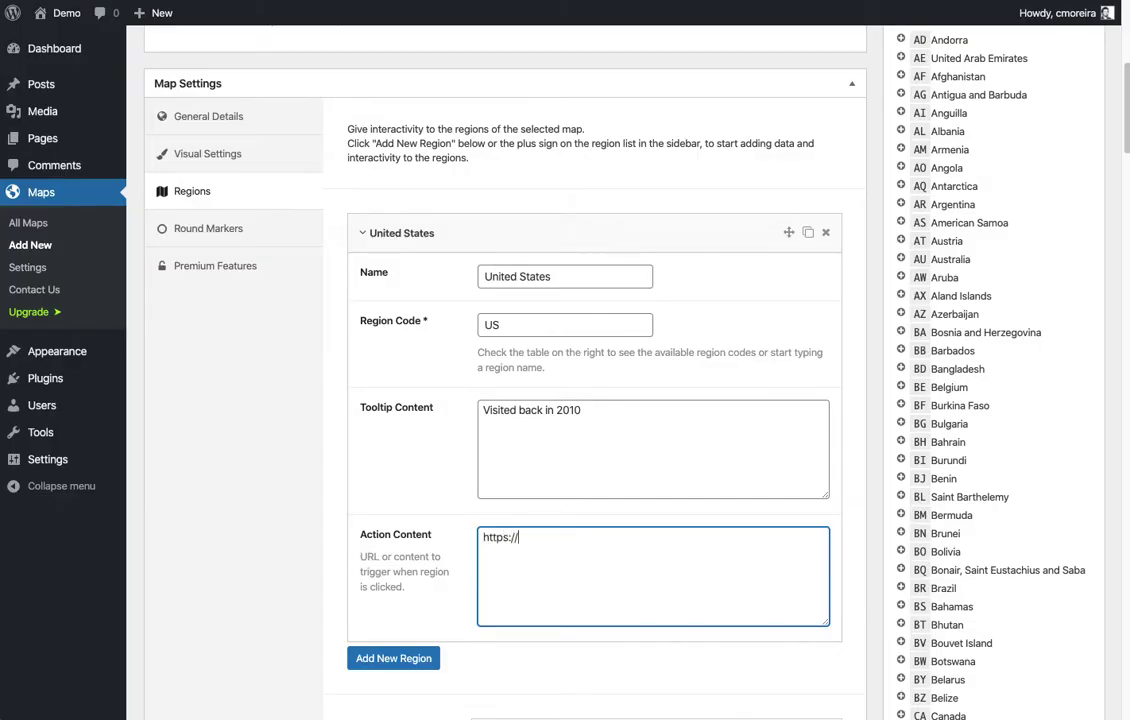
pyautogui.write('https://mys')
pyautogui.write('ebsite.com/usa')
pyautogui.click(442, 457)
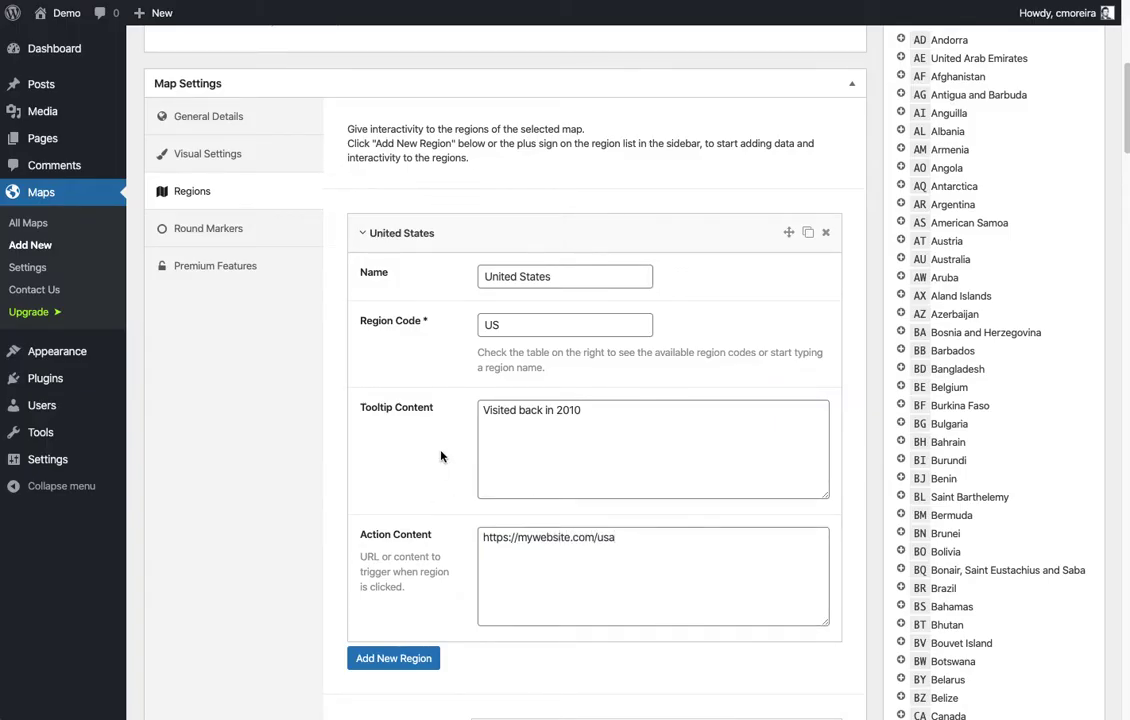
pyautogui.scroll(-1, 441, 457)
pyautogui.click(395, 225)
# - Test the United States region in the map preview and review its reported tooltip and action details
pyautogui.scroll(4, 440, 300)
pyautogui.scroll(2, 719, 315)
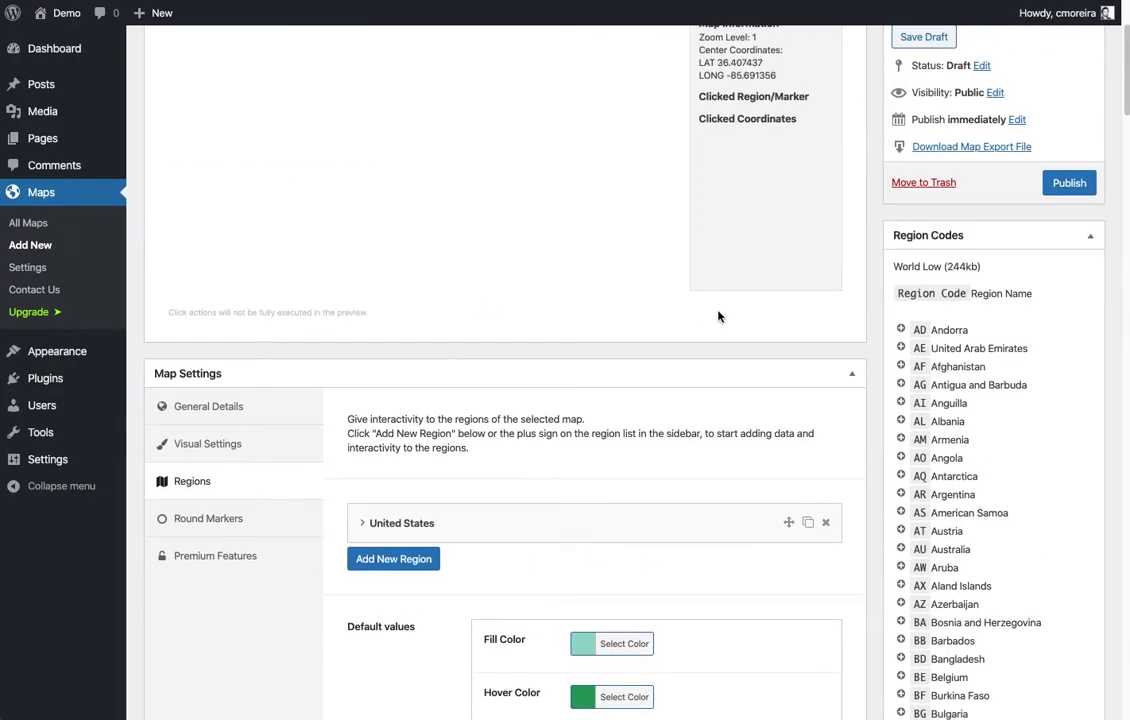
pyautogui.scroll(3, 775, 290)
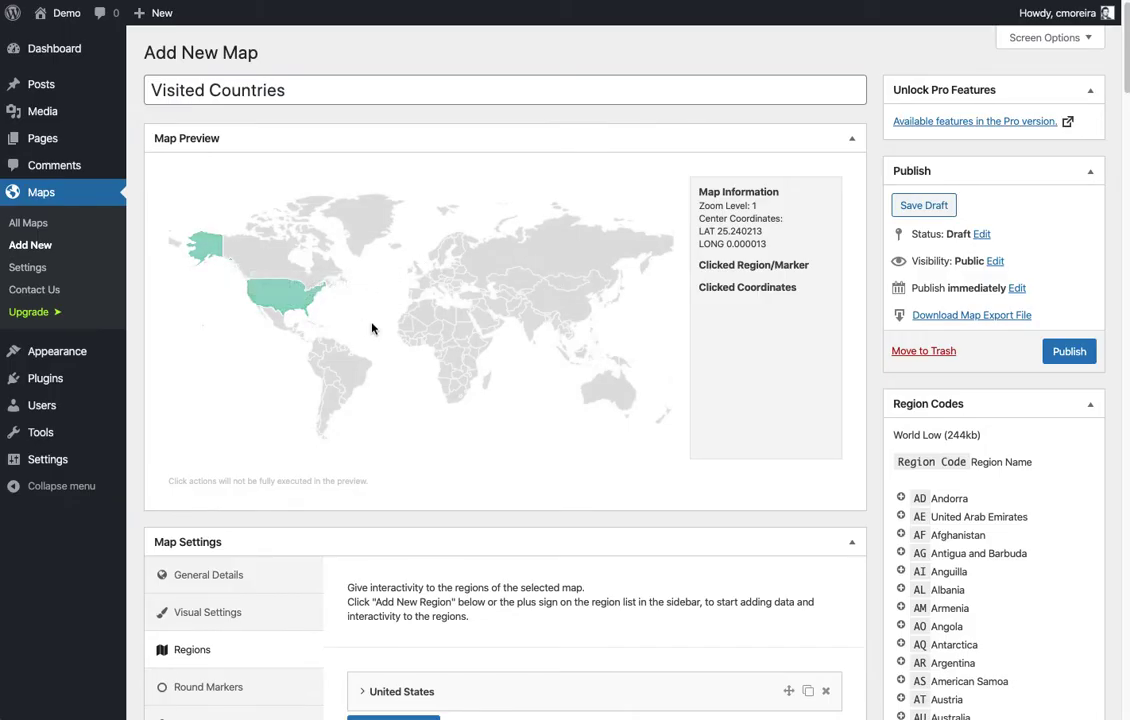
pyautogui.click(282, 296)
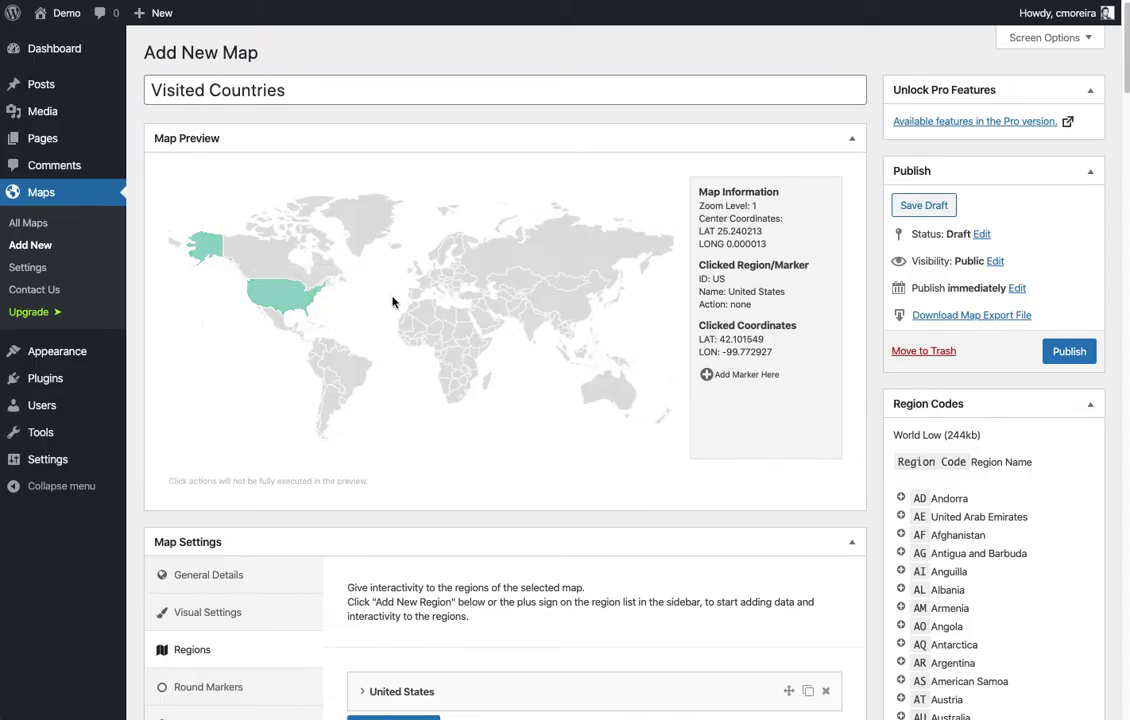
pyautogui.click(282, 293)
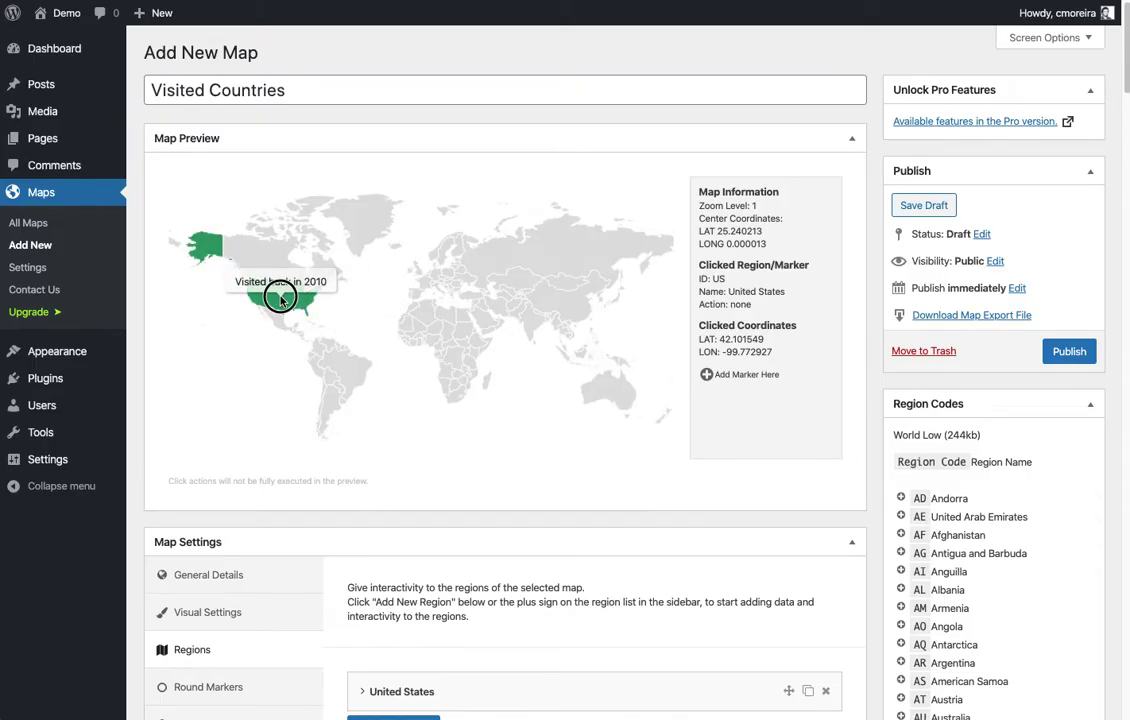
pyautogui.moveTo(698, 280); pyautogui.dragTo(784, 313)
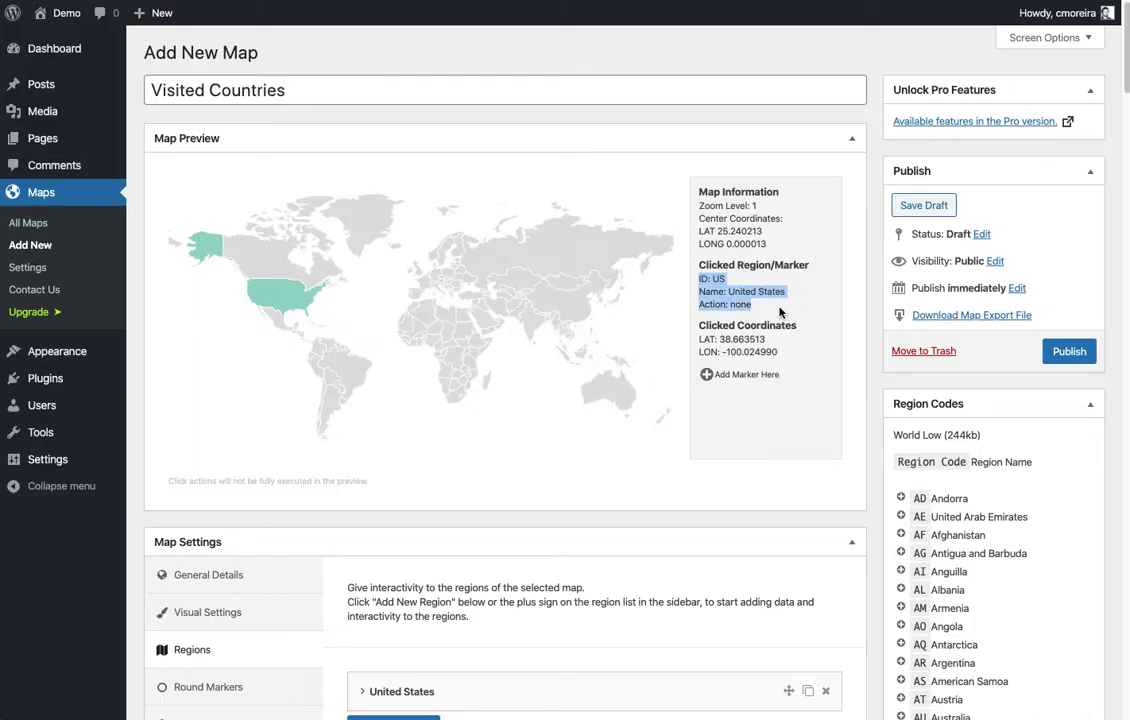
pyautogui.click(772, 310)
pyautogui.moveTo(701, 303); pyautogui.dragTo(749, 304)
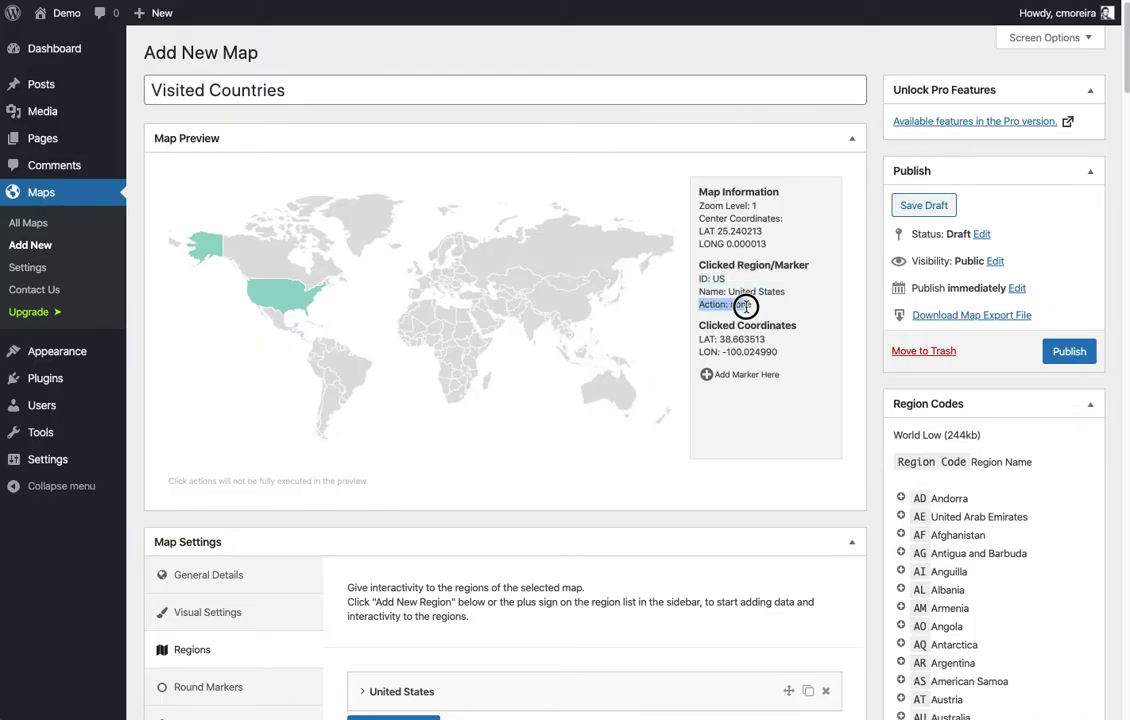
pyautogui.click(610, 492)
pyautogui.scroll(-1, 580, 515)
# - Set the default fill colour to orange and the hover colour to red, then check the preview
pyautogui.scroll(-5, 580, 515)
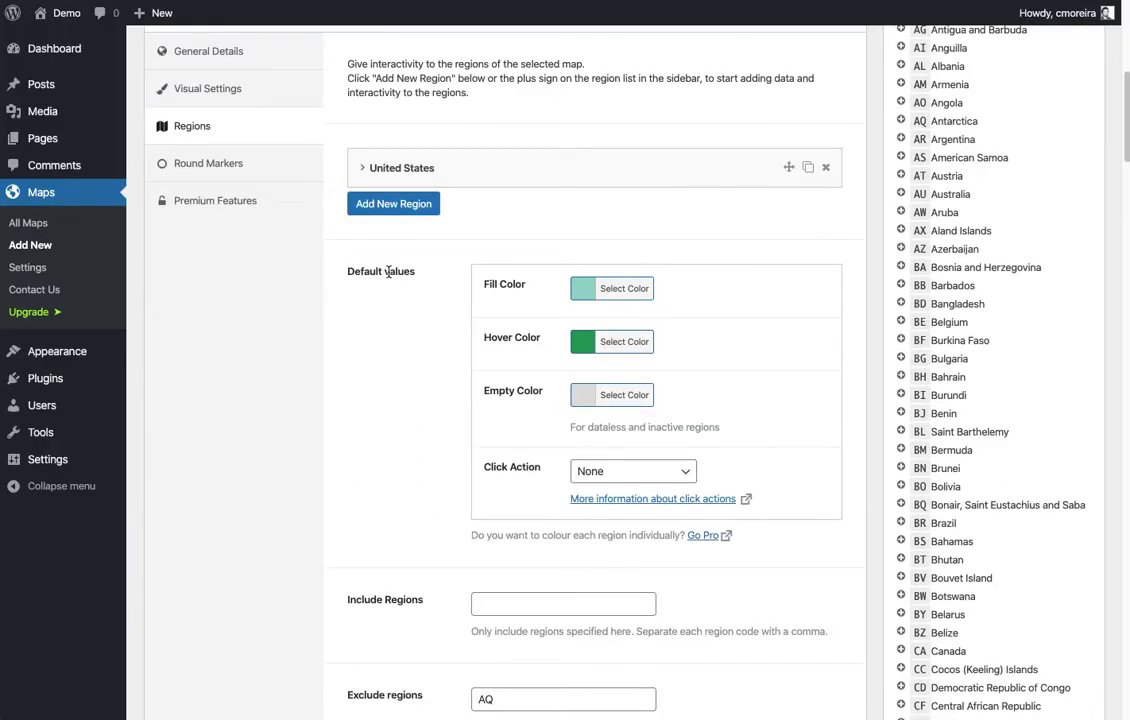
pyautogui.tripleClick(388, 271)
pyautogui.click(620, 290)
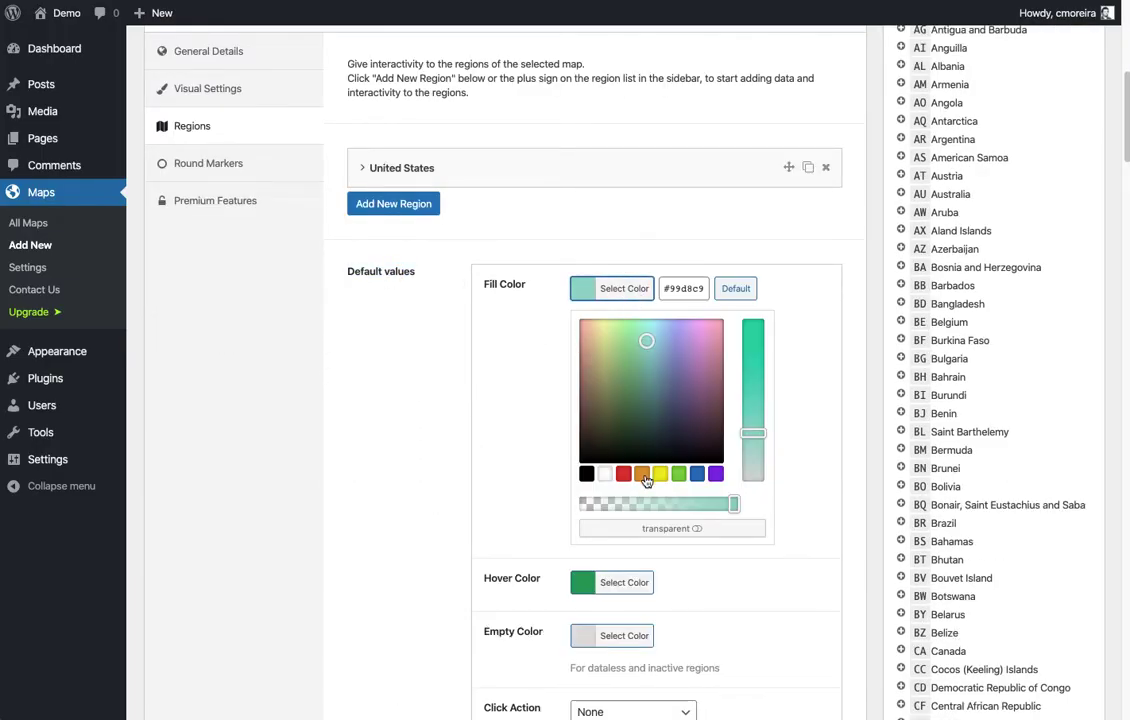
pyautogui.click(641, 473)
pyautogui.click(483, 313)
pyautogui.click(619, 343)
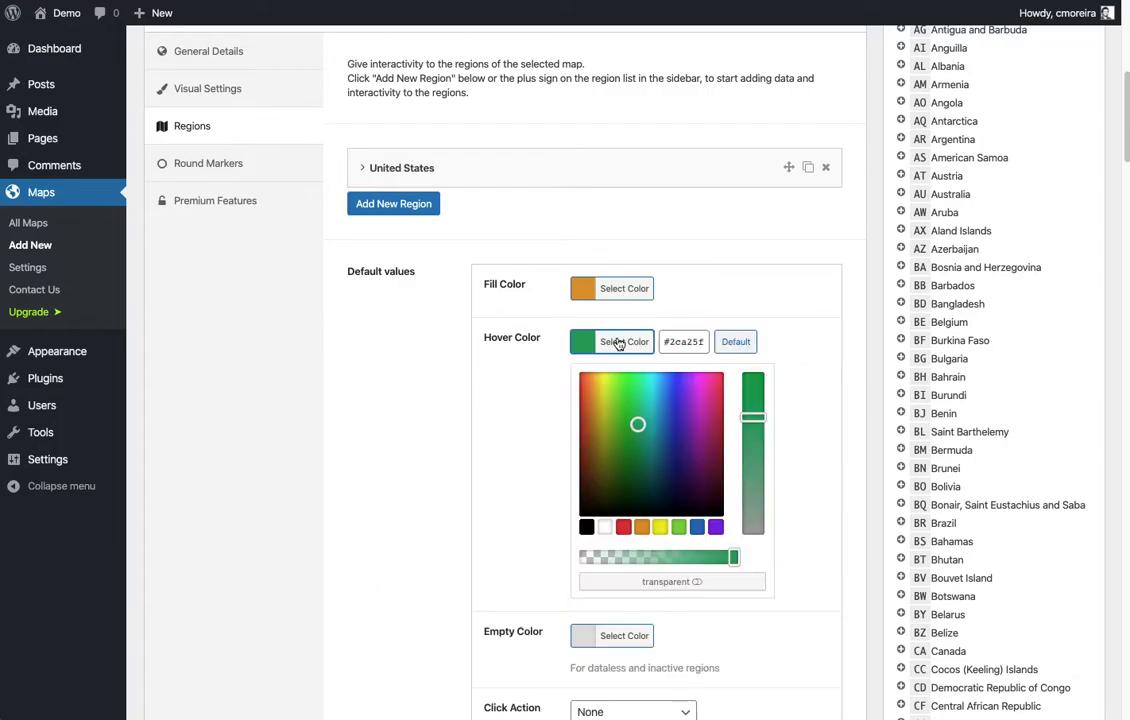
pyautogui.click(623, 527)
pyautogui.click(532, 390)
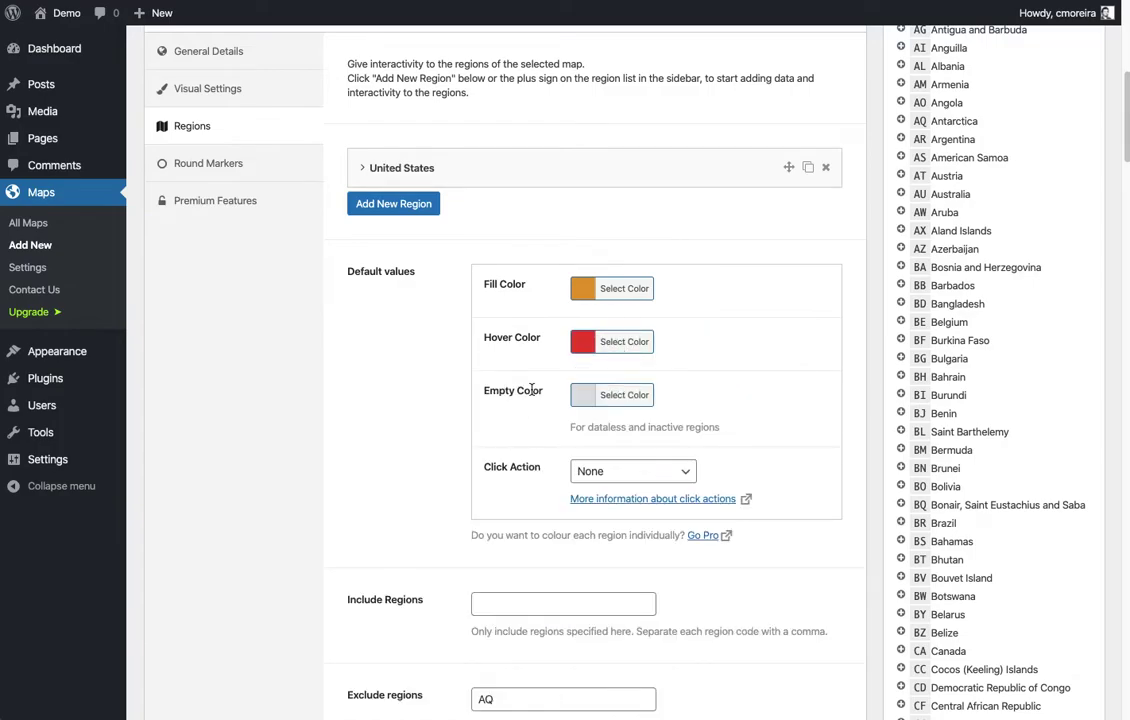
pyautogui.scroll(5, 560, 420)
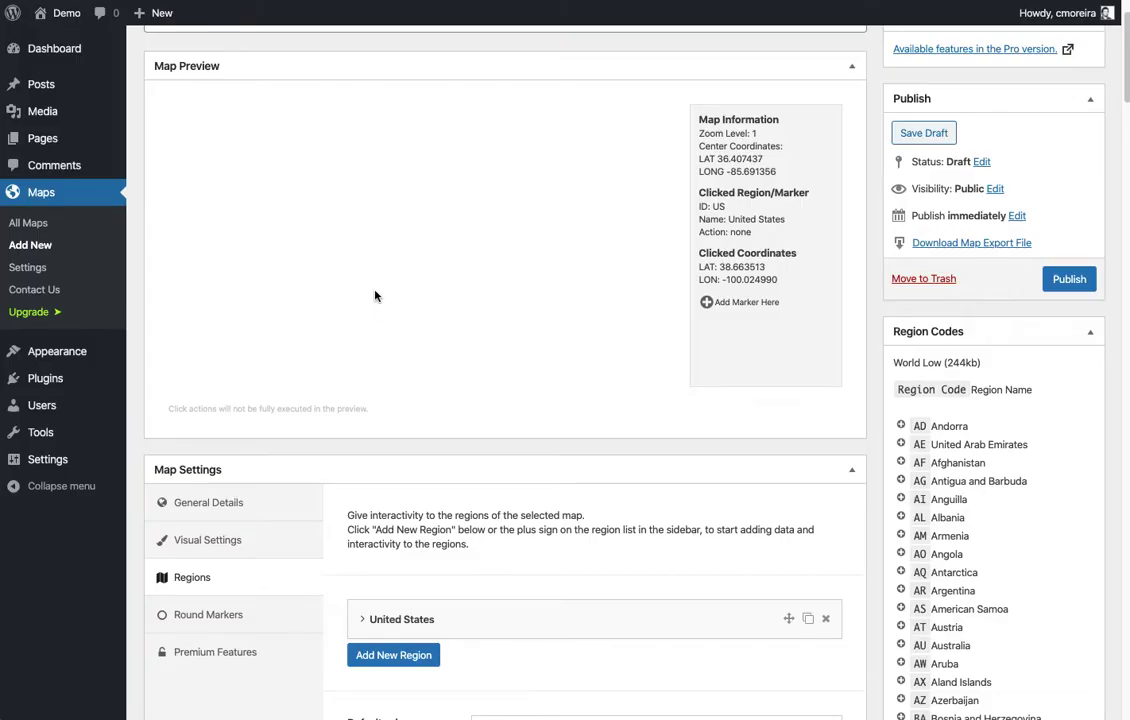
pyautogui.scroll(1, 340, 285)
pyautogui.scroll(-3, 530, 414)
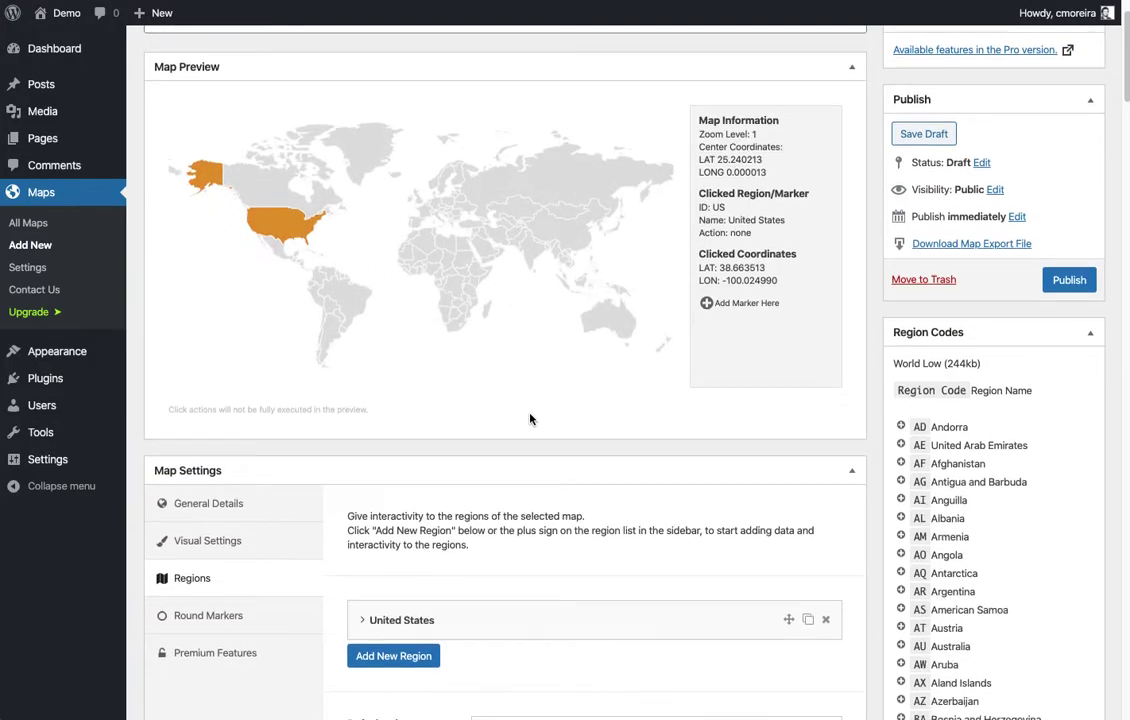
pyautogui.scroll(-3, 480, 420)
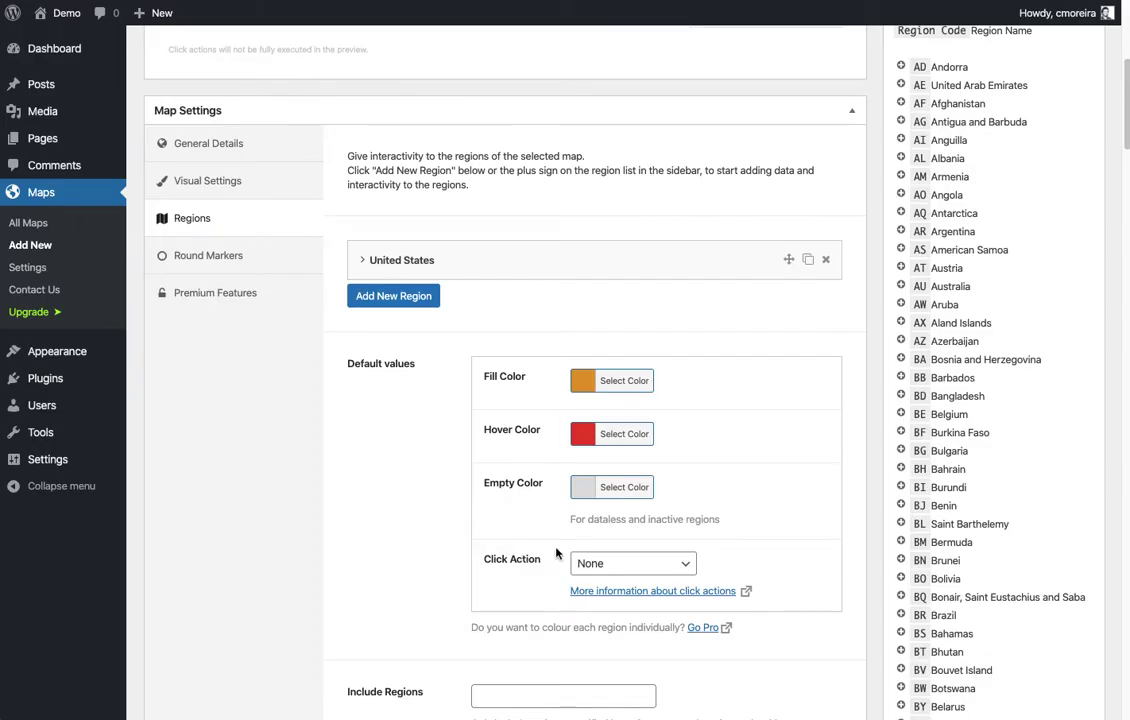
# - Set the default Click Action to Open URL (new tab) and review the United States region's action content
pyautogui.click(627, 569)
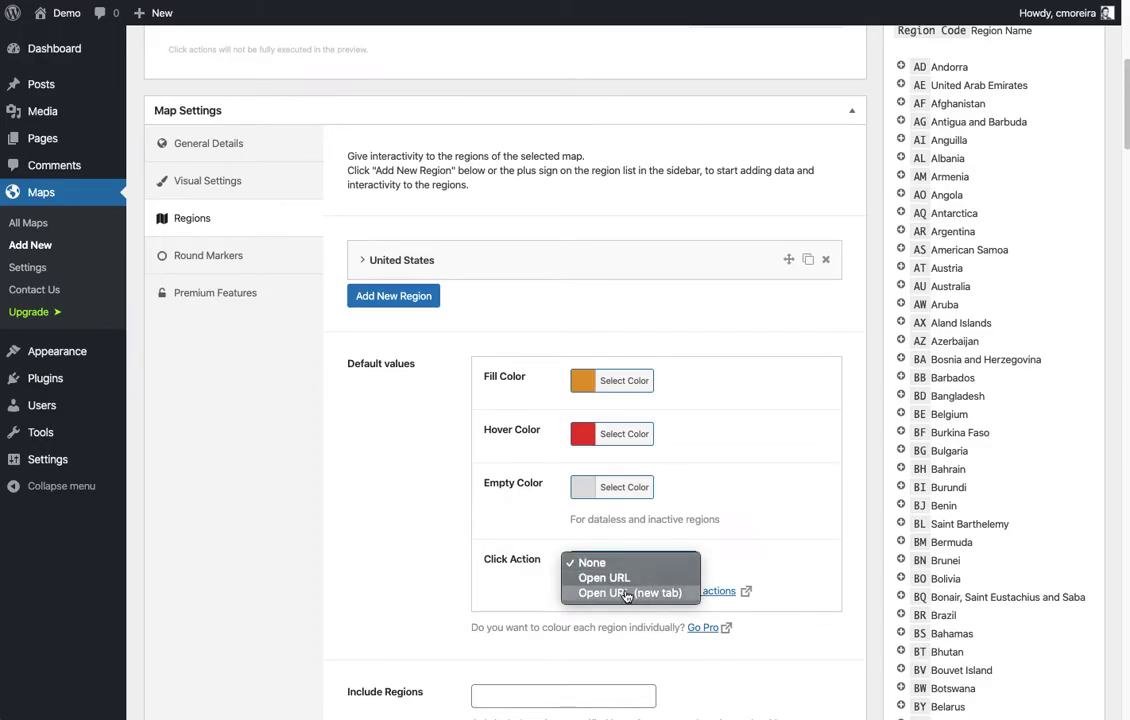
pyautogui.click(605, 594)
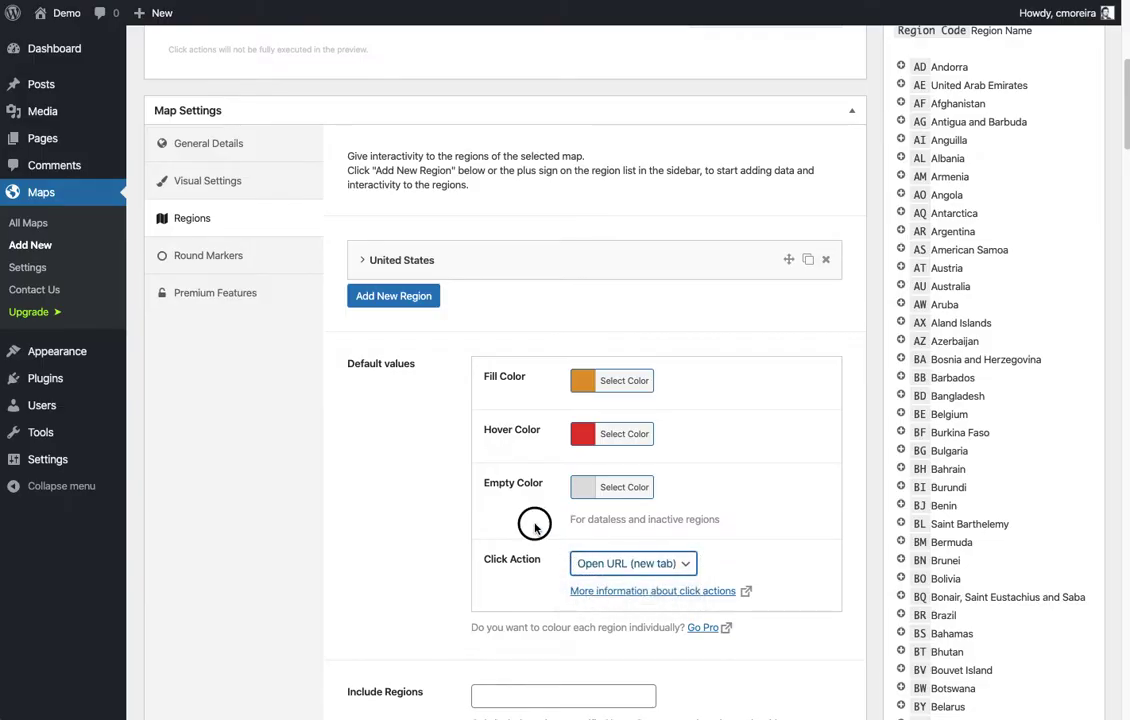
pyautogui.click(441, 270)
pyautogui.scroll(-1, 480, 450)
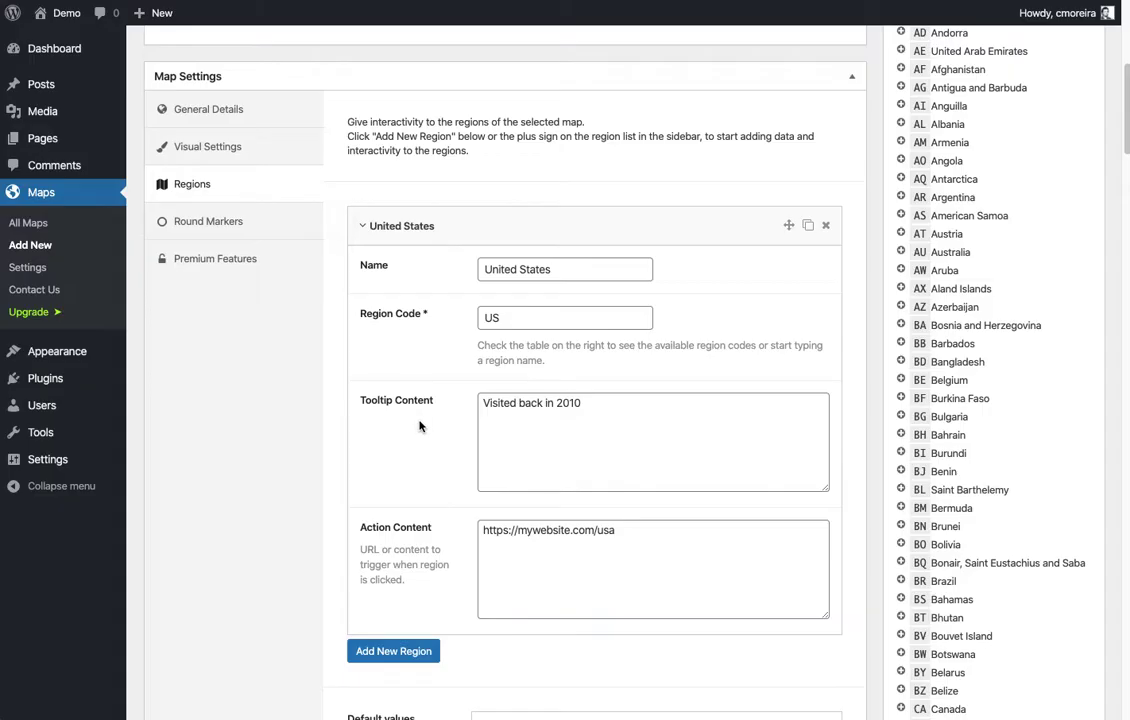
pyautogui.scroll(1, 440, 300)
pyautogui.click(450, 258)
# - Click the US in the Map Preview to confirm it reports open_url_new
pyautogui.scroll(5, 430, 450)
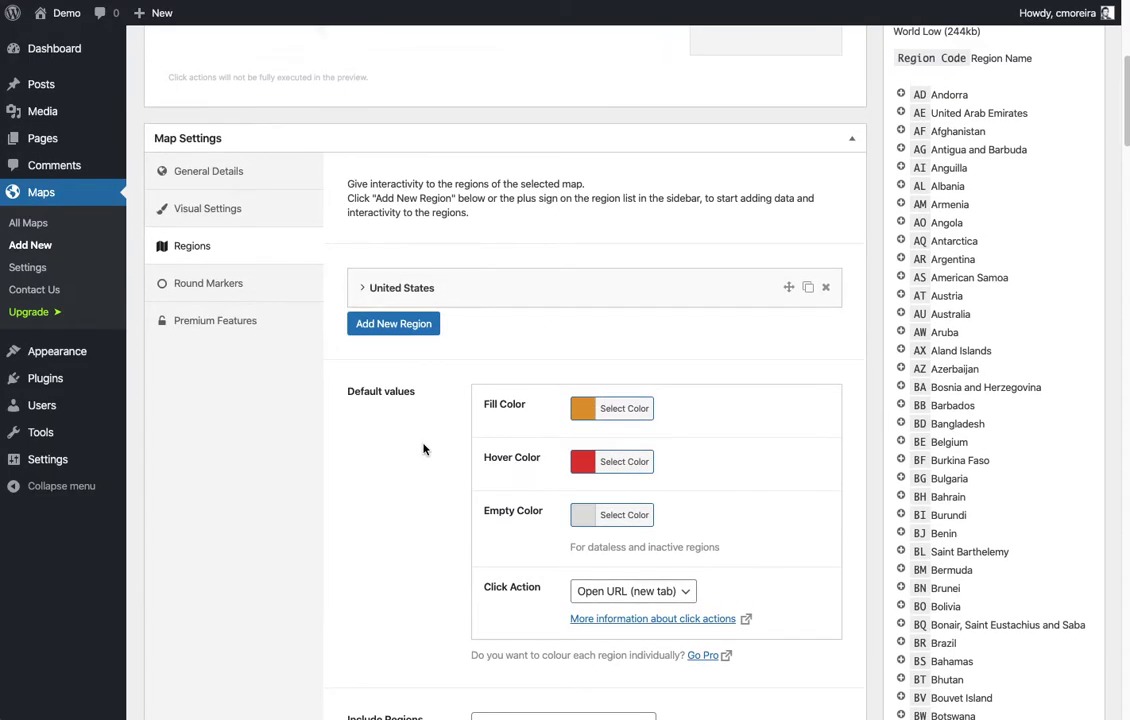
pyautogui.scroll(5, 452, 430)
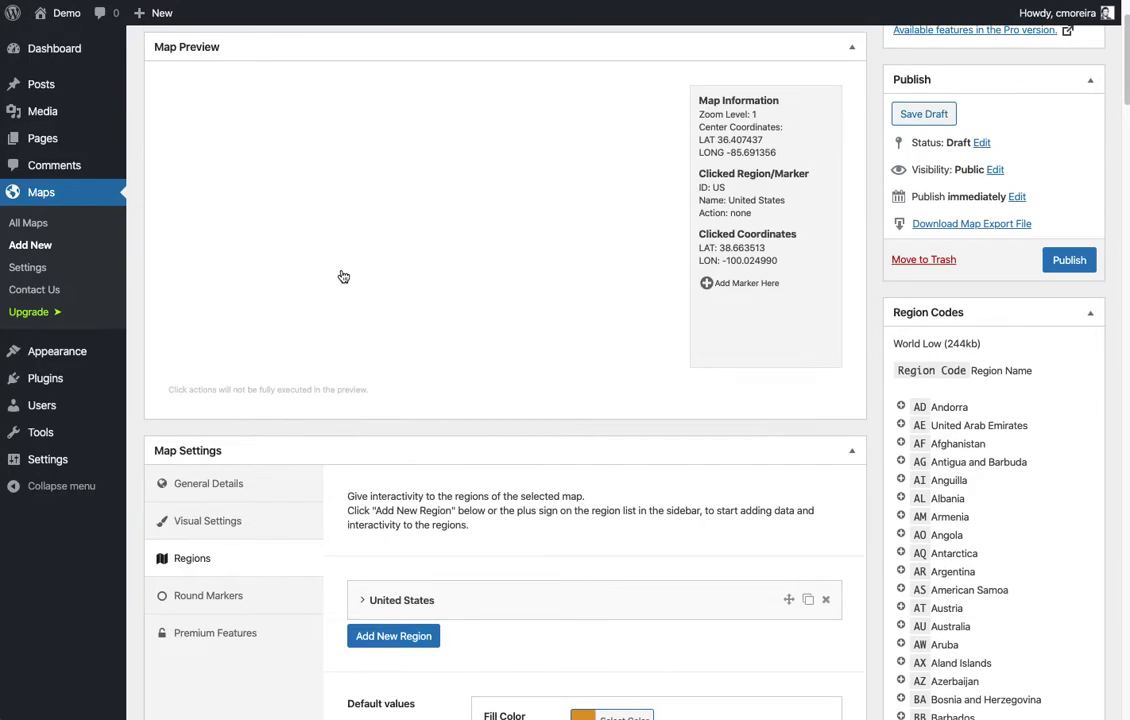
pyautogui.scroll(1, 320, 265)
pyautogui.moveTo(296, 250)
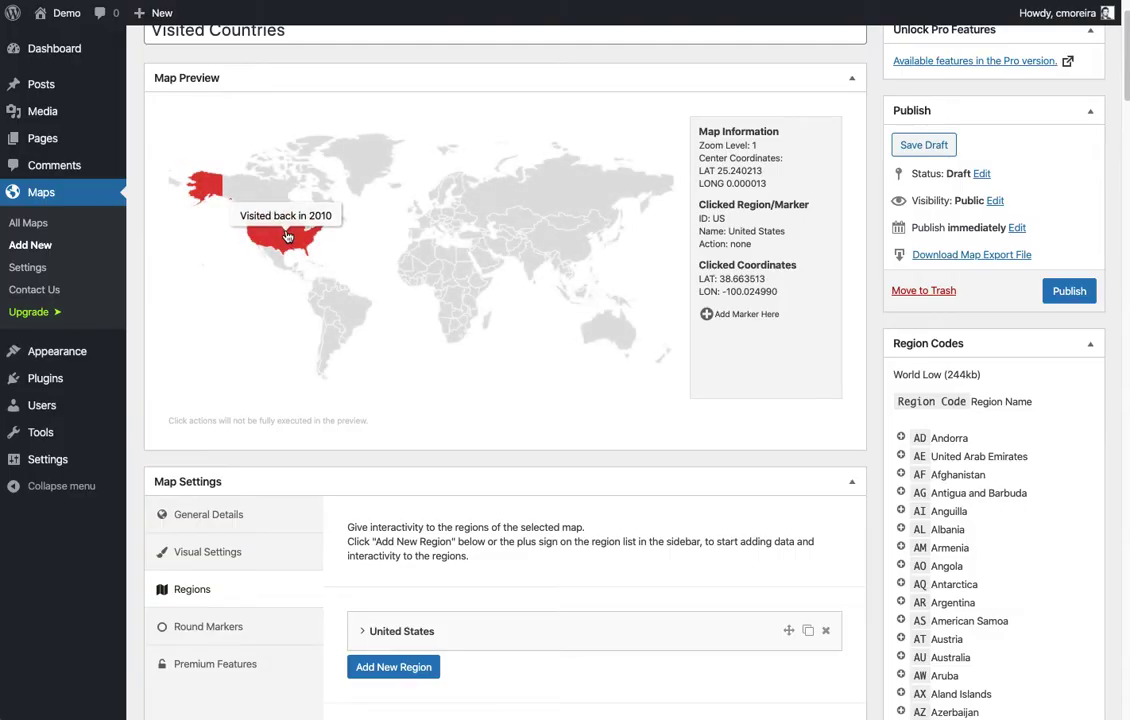
pyautogui.click(289, 233)
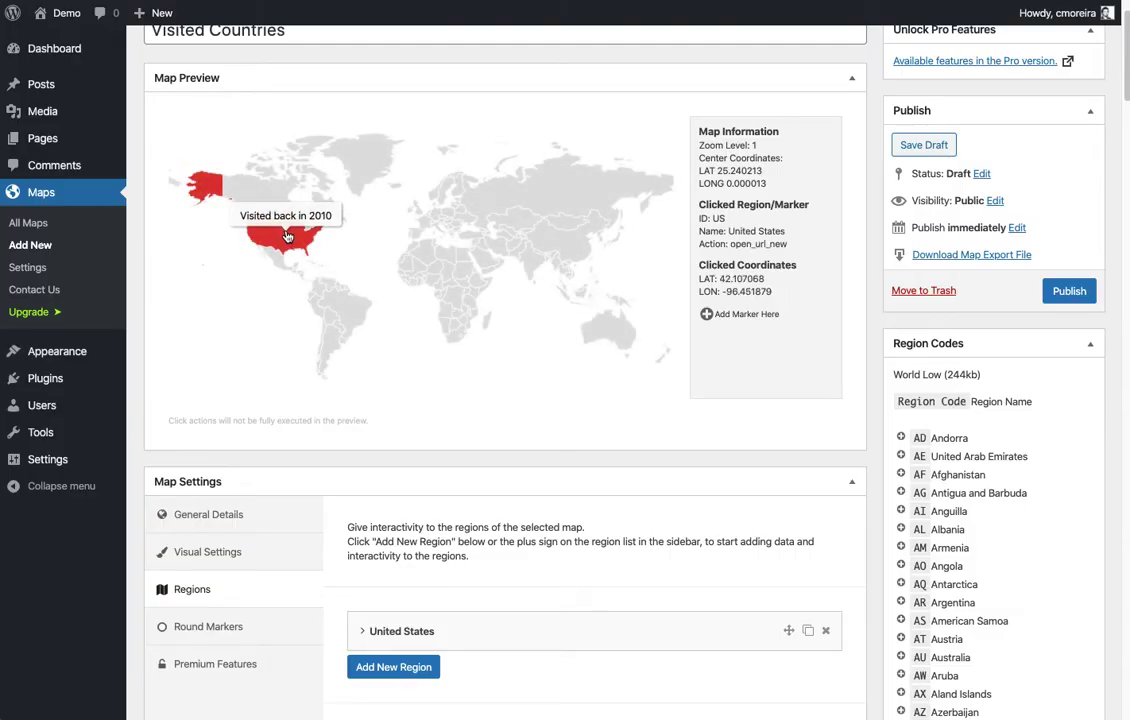
pyautogui.doubleClick(738, 243)
pyautogui.click(812, 255)
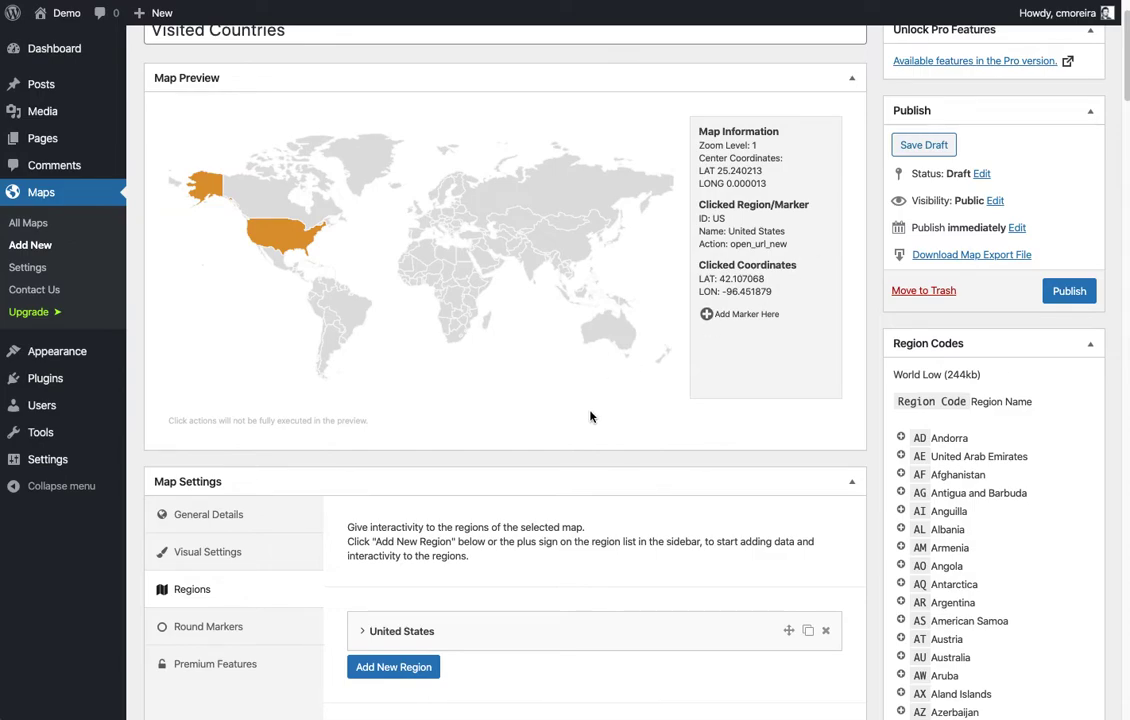
# - Add Argentina (AR), Austria (AT) and Australia (AU) as regions from the Region Codes list
pyautogui.scroll(-5, 590, 414)
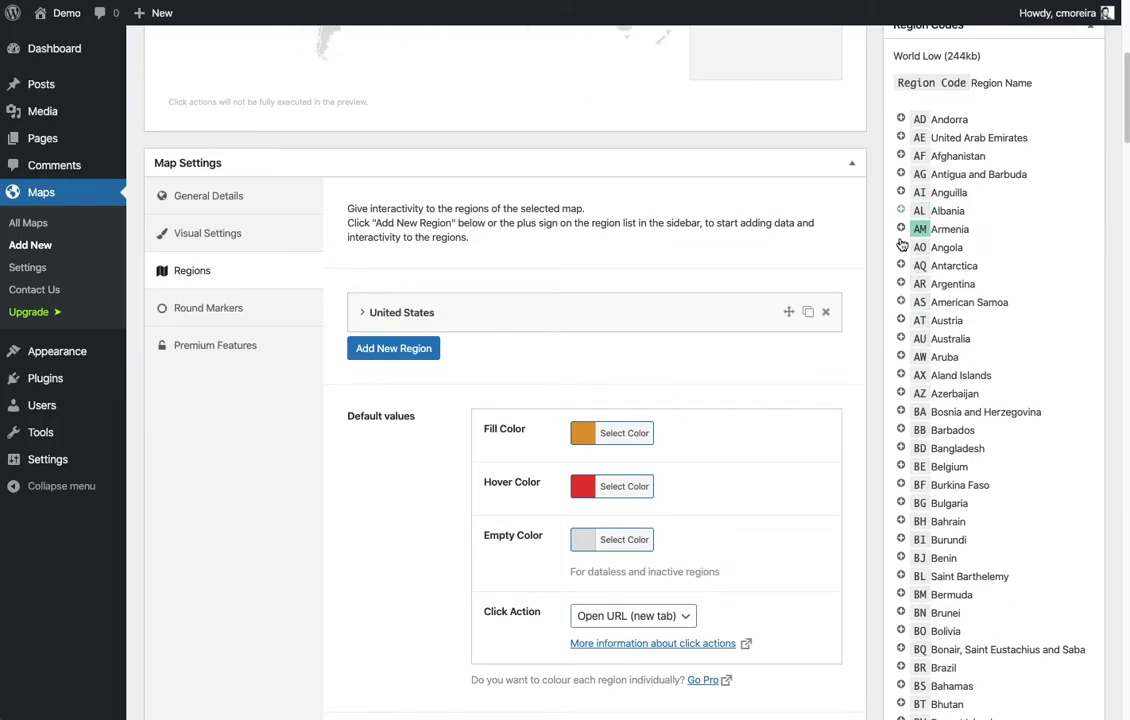
pyautogui.click(902, 285)
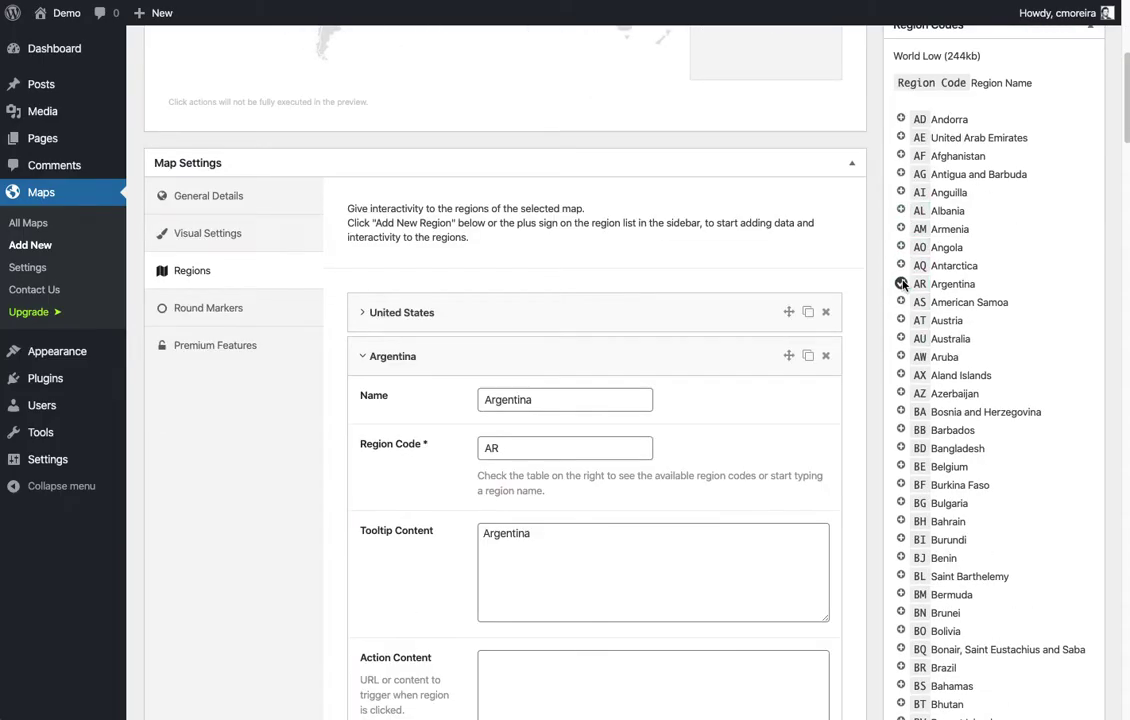
pyautogui.click(901, 321)
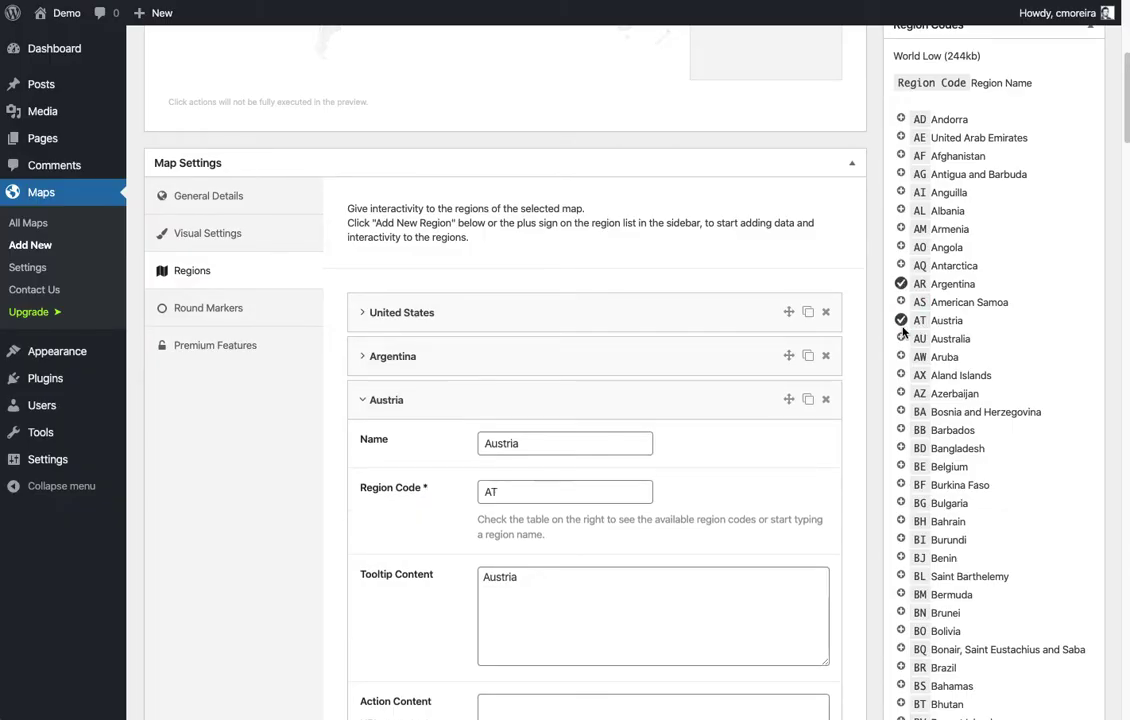
pyautogui.click(901, 339)
pyautogui.scroll(-1, 689, 410)
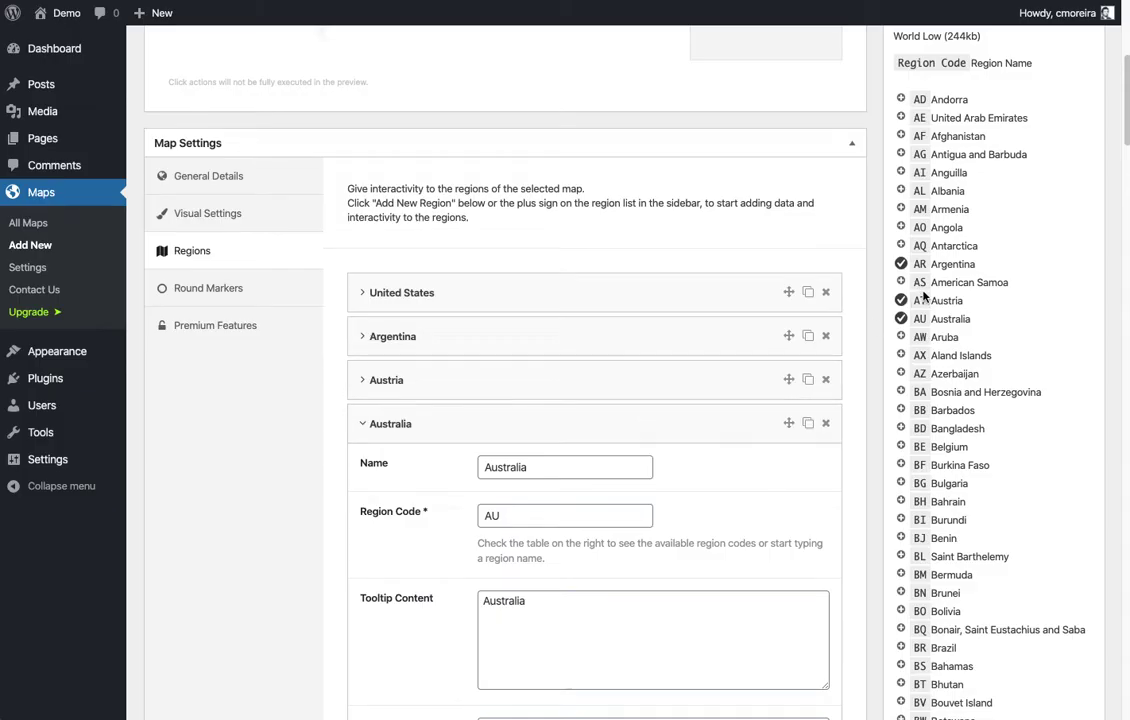
pyautogui.click(557, 425)
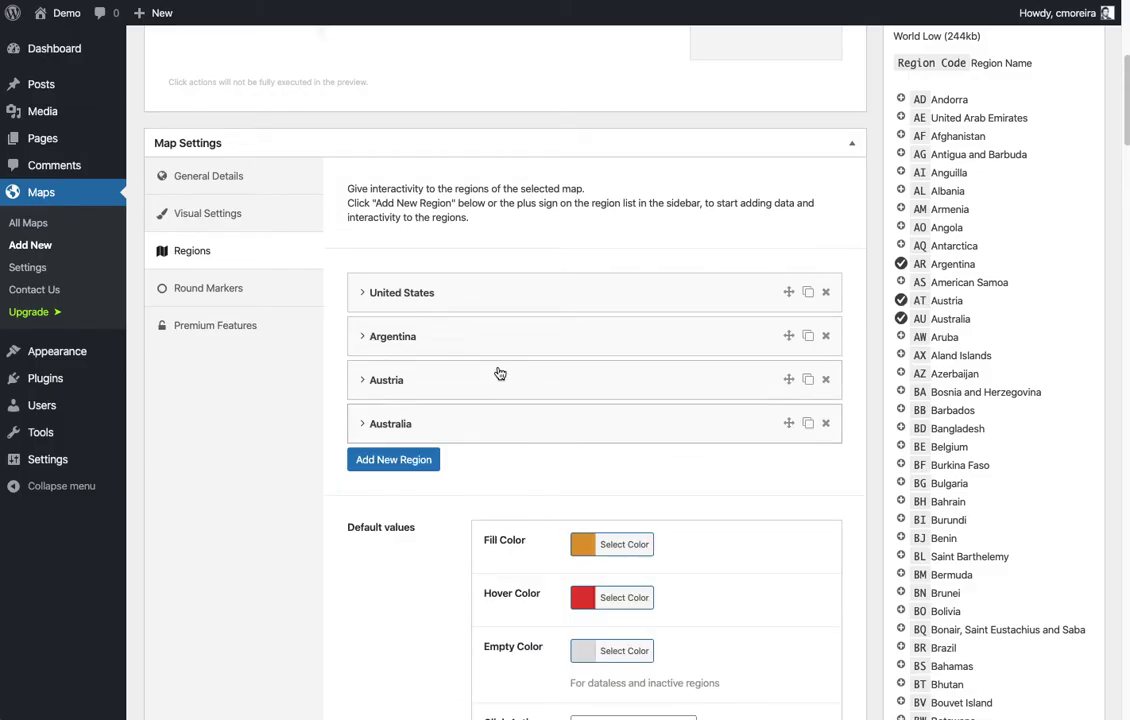
# - Change Argentina's tooltip to 'Visited in 2010'
pyautogui.click(484, 340)
pyautogui.click(542, 515)
pyautogui.press('super+a')
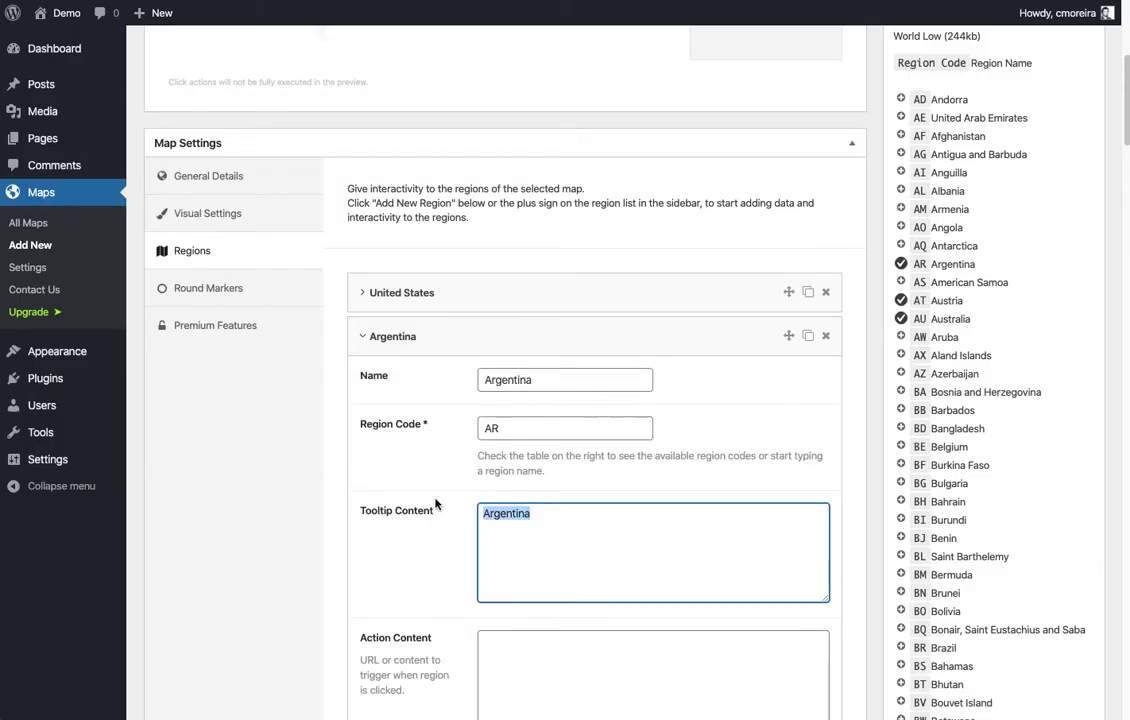
pyautogui.write('Visited A')
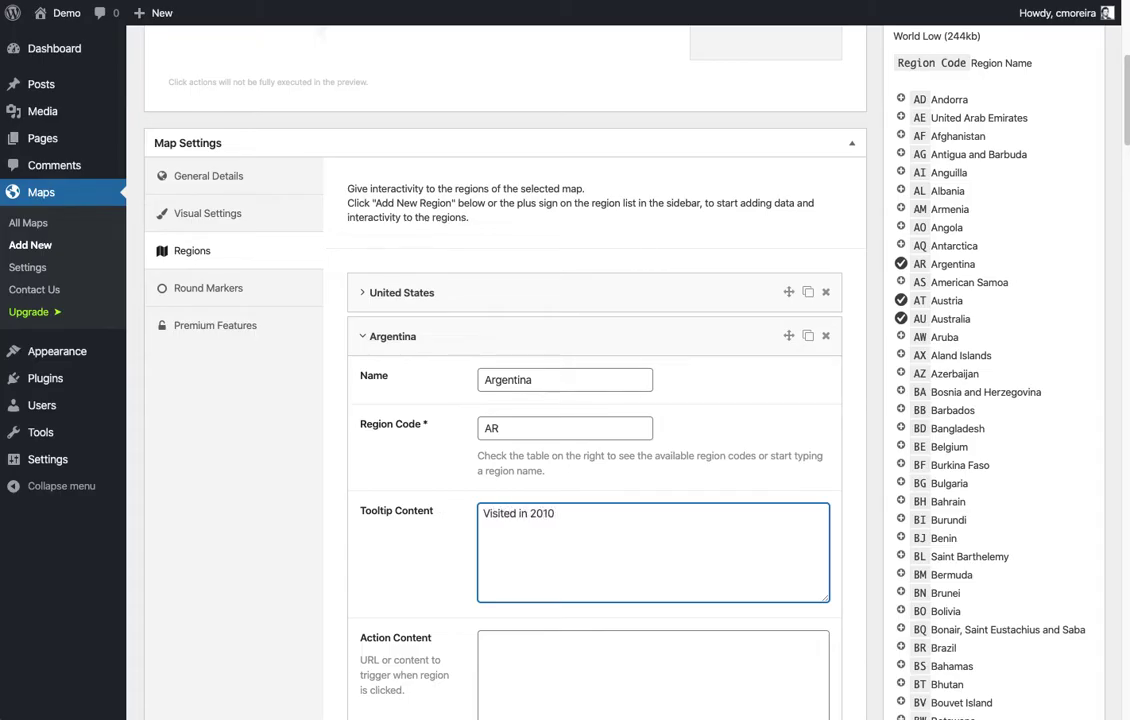
pyautogui.click(479, 477)
pyautogui.scroll(-1, 527, 641)
pyautogui.click(522, 673)
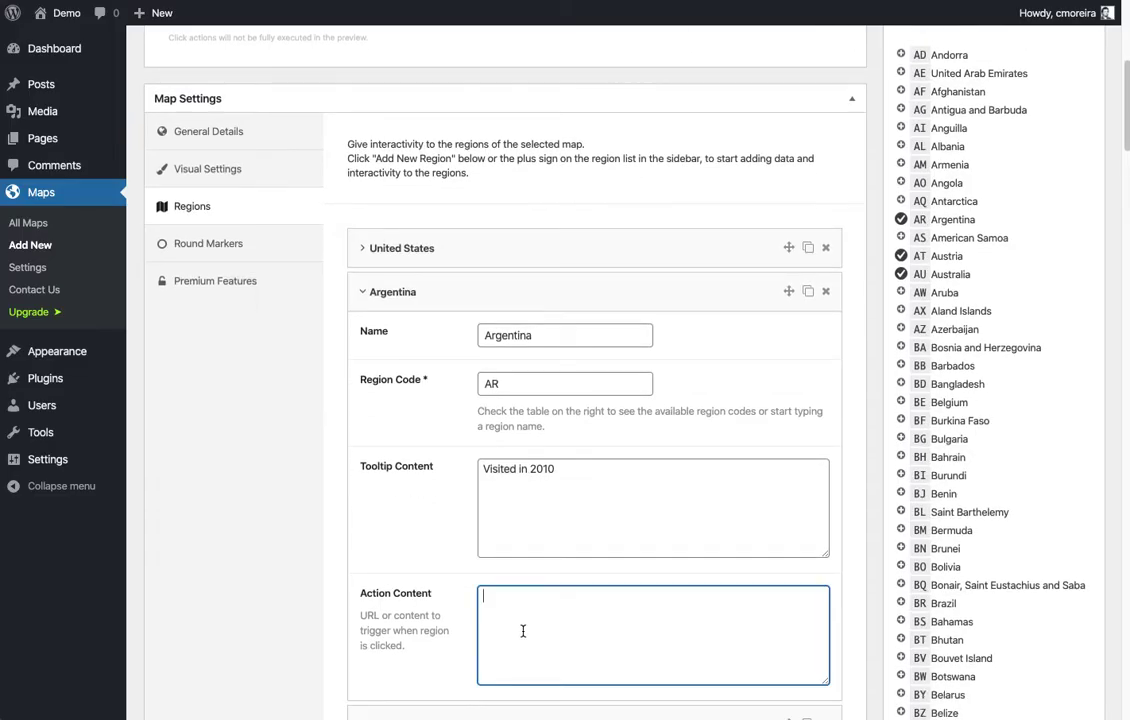
# - Change Austria's tooltip to 'Austria in 2020' and collapse its entry
pyautogui.click(444, 294)
pyautogui.click(434, 339)
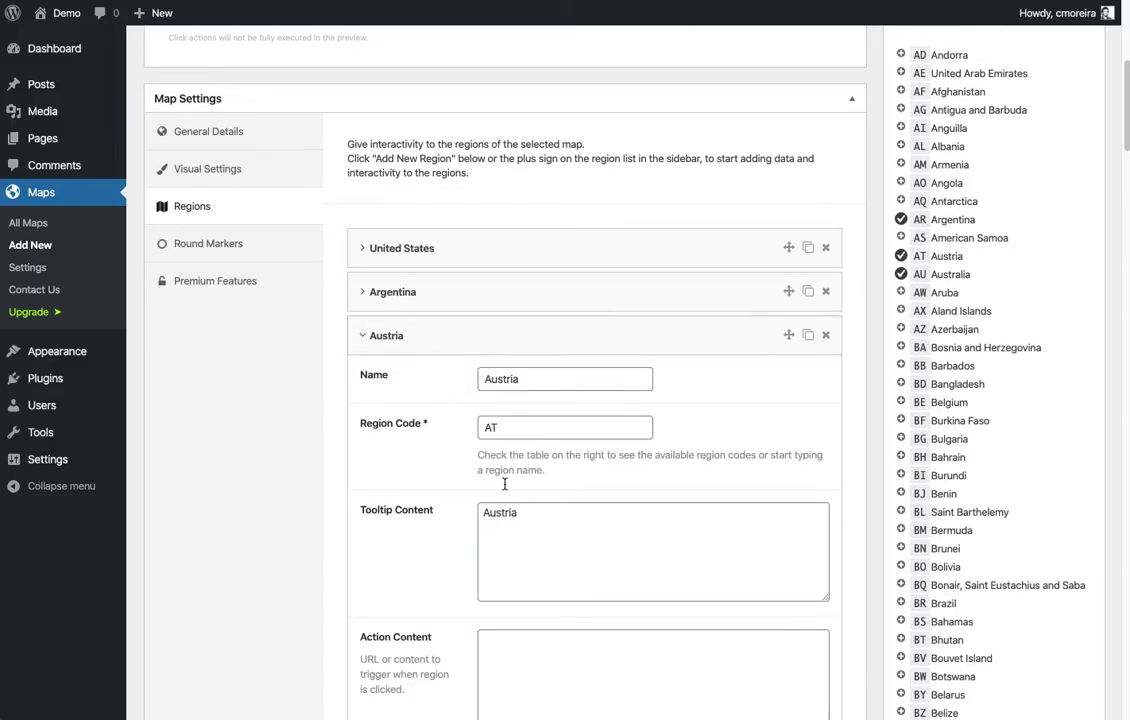
pyautogui.click(546, 515)
pyautogui.click(546, 515)
pyautogui.write('in 2020')
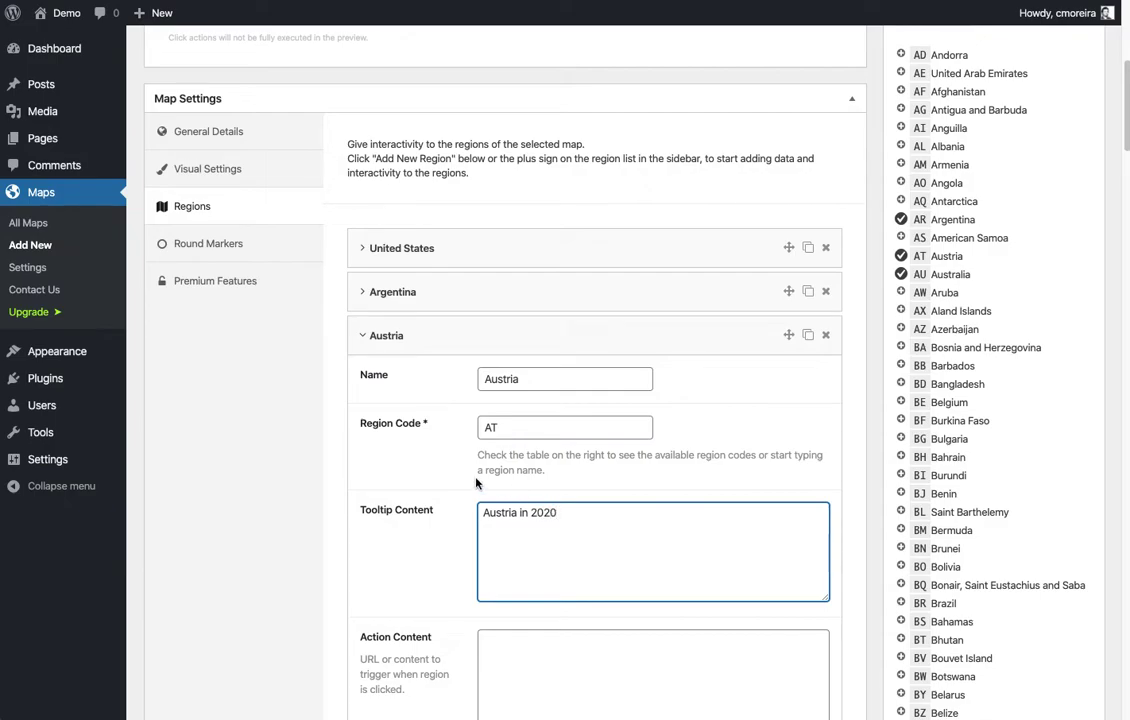
pyautogui.click(444, 335)
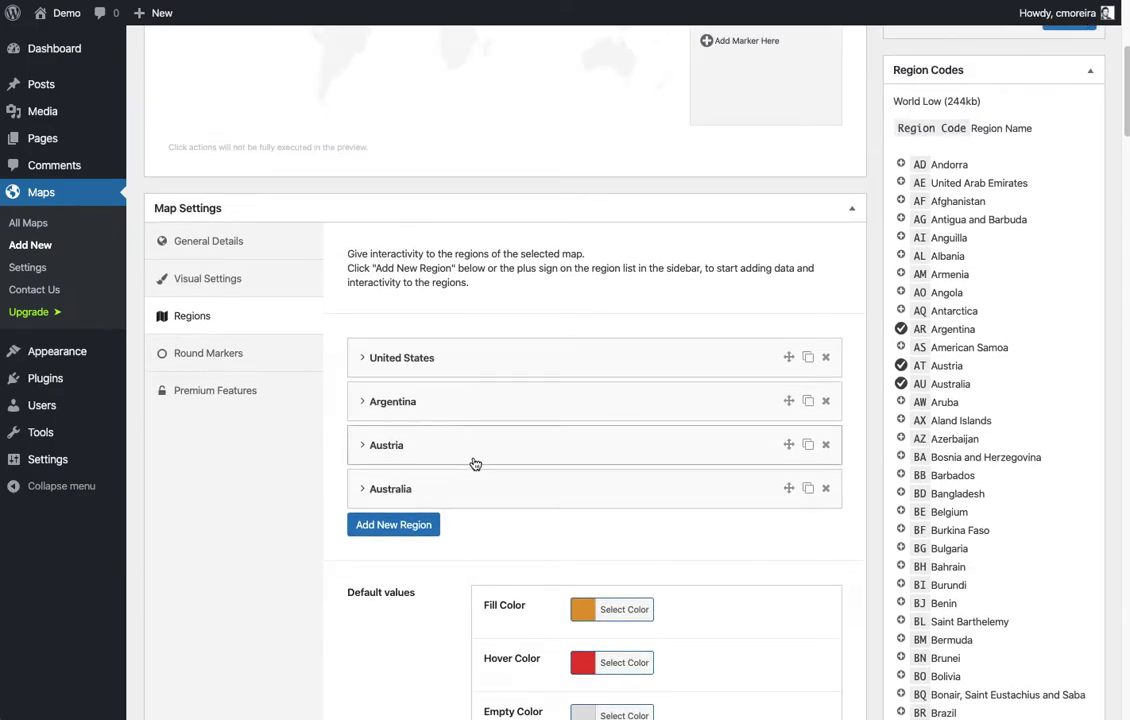
pyautogui.scroll(3, 475, 464)
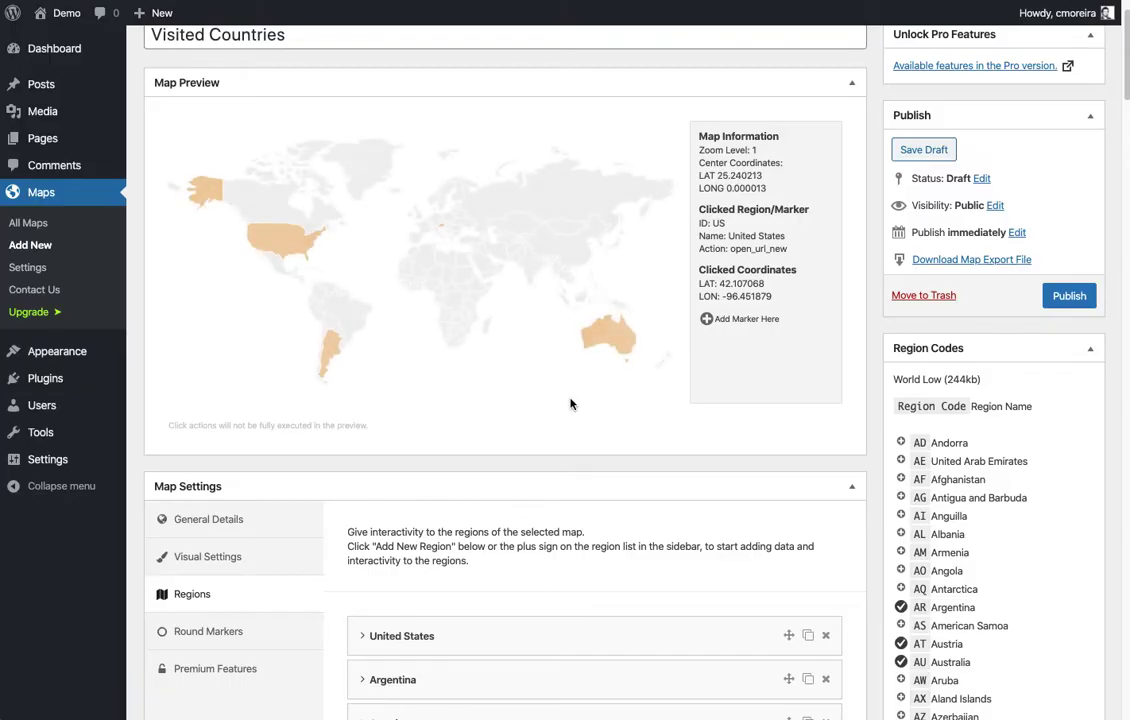
pyautogui.moveTo(326, 358)
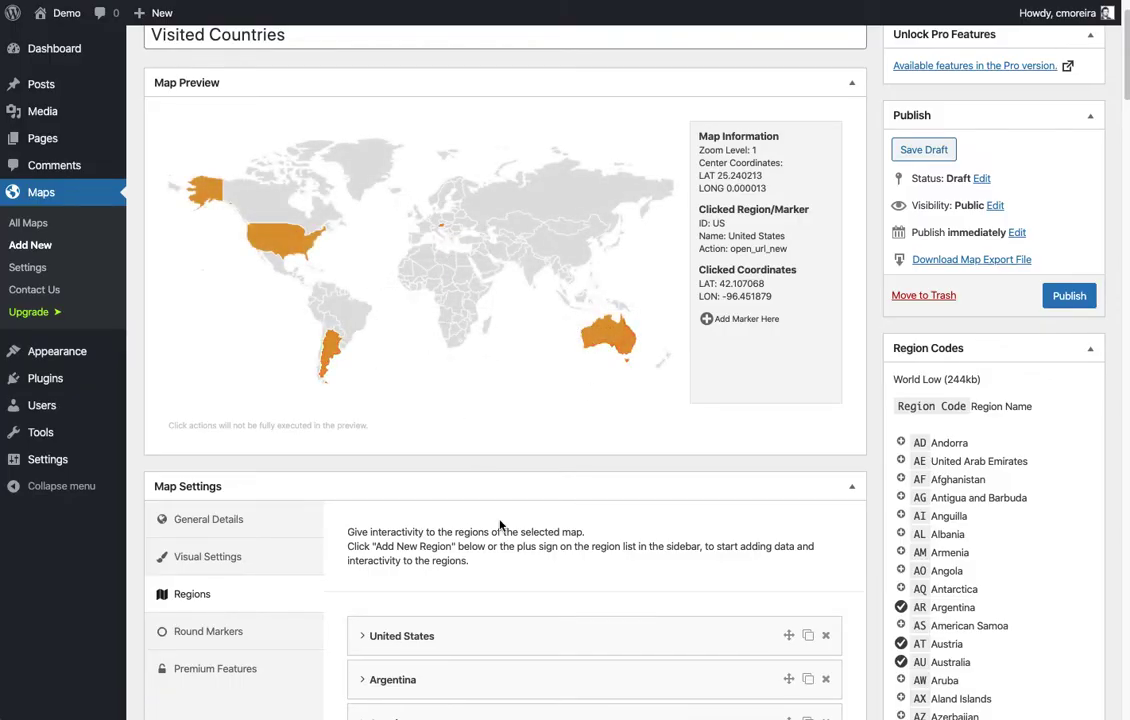
pyautogui.scroll(-3, 500, 525)
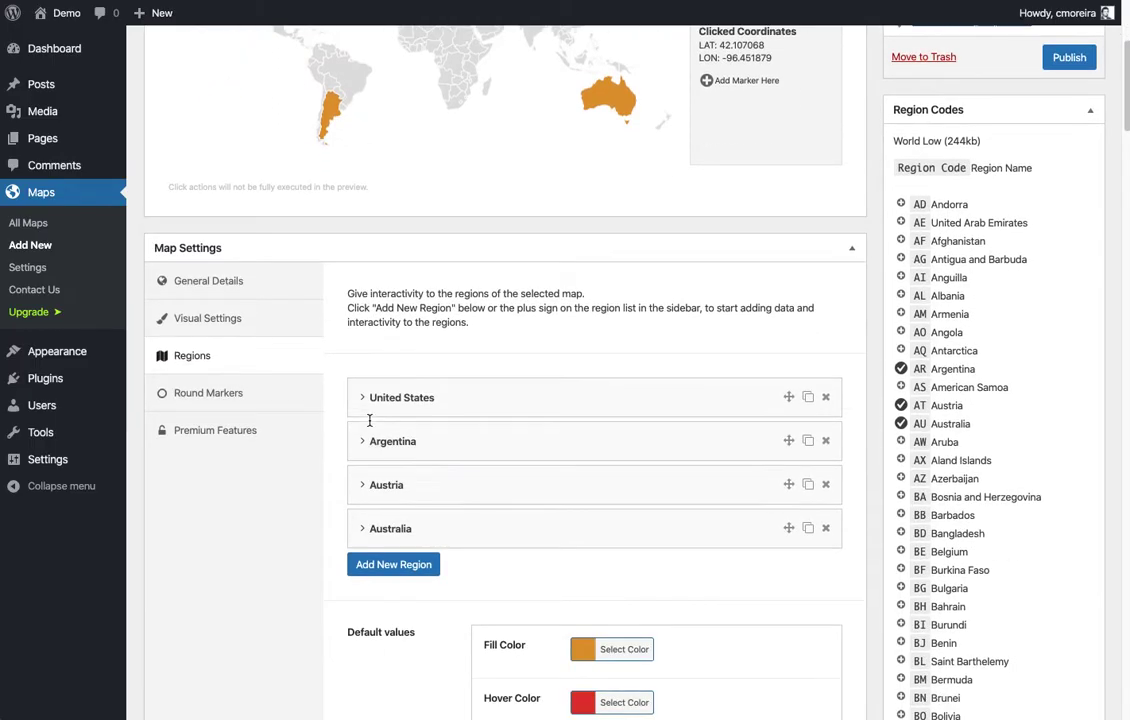
pyautogui.scroll(-5, 769, 517)
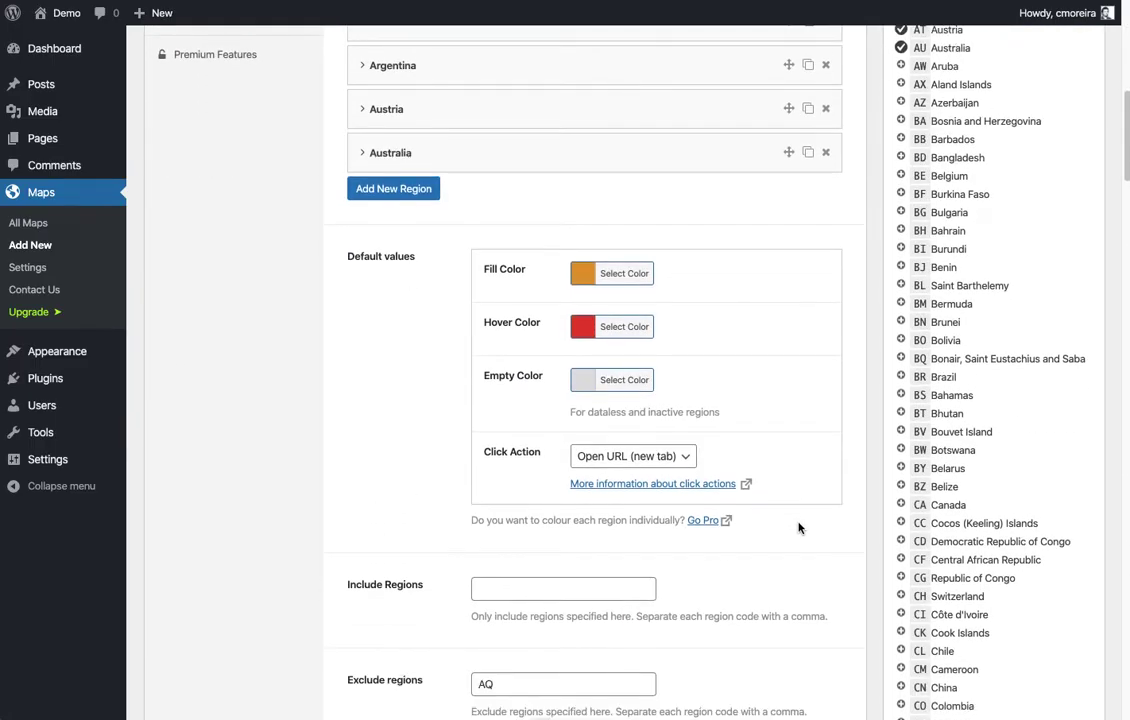
pyautogui.scroll(7, 799, 528)
pyautogui.scroll(-2, 714, 490)
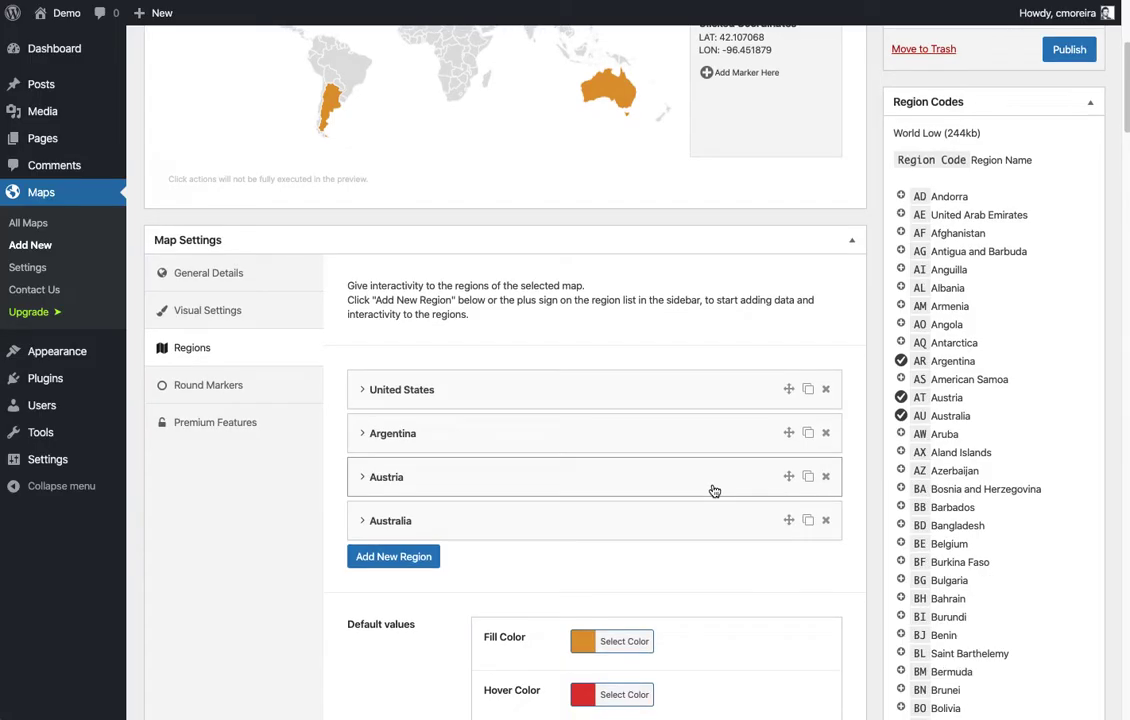
pyautogui.scroll(-4, 714, 490)
pyautogui.scroll(-2, 378, 410)
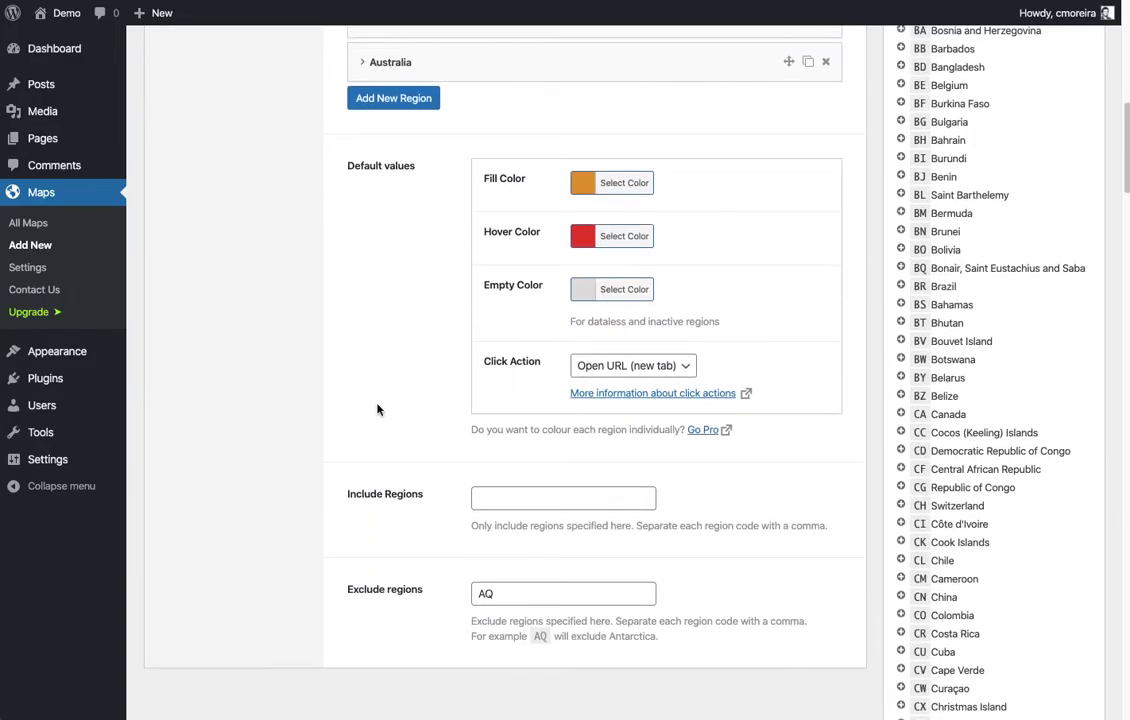
pyautogui.scroll(-1, 378, 410)
pyautogui.click(349, 453)
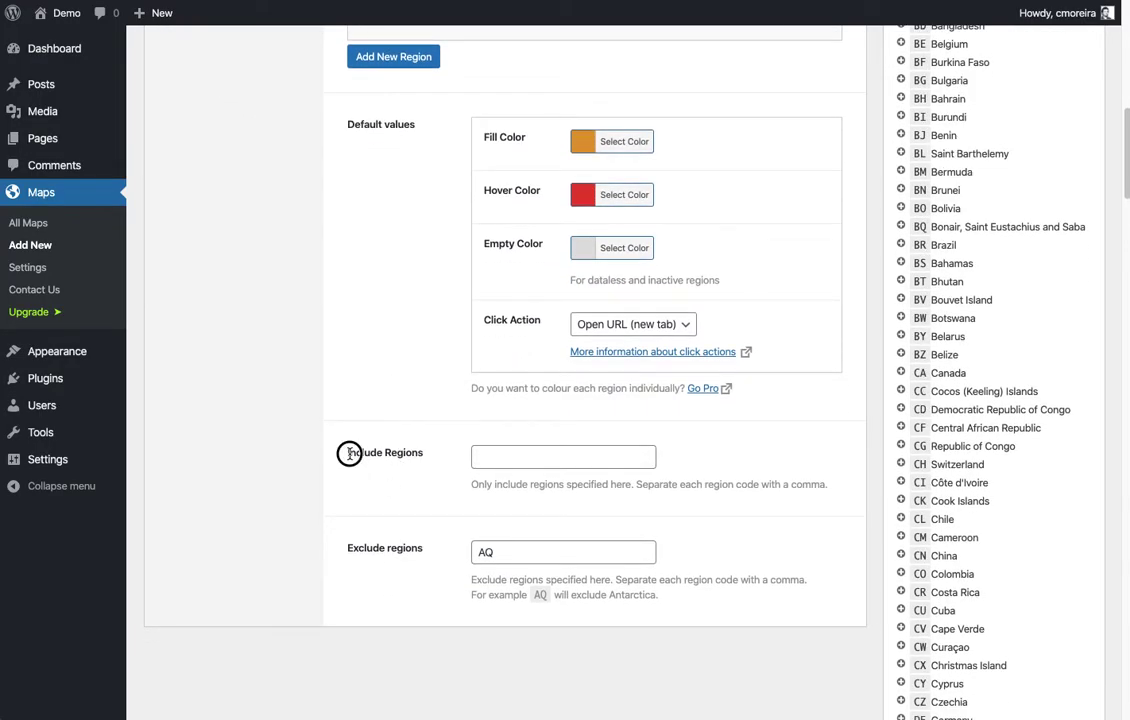
pyautogui.tripleClick(349, 453)
pyautogui.click(391, 522)
pyautogui.tripleClick(388, 540)
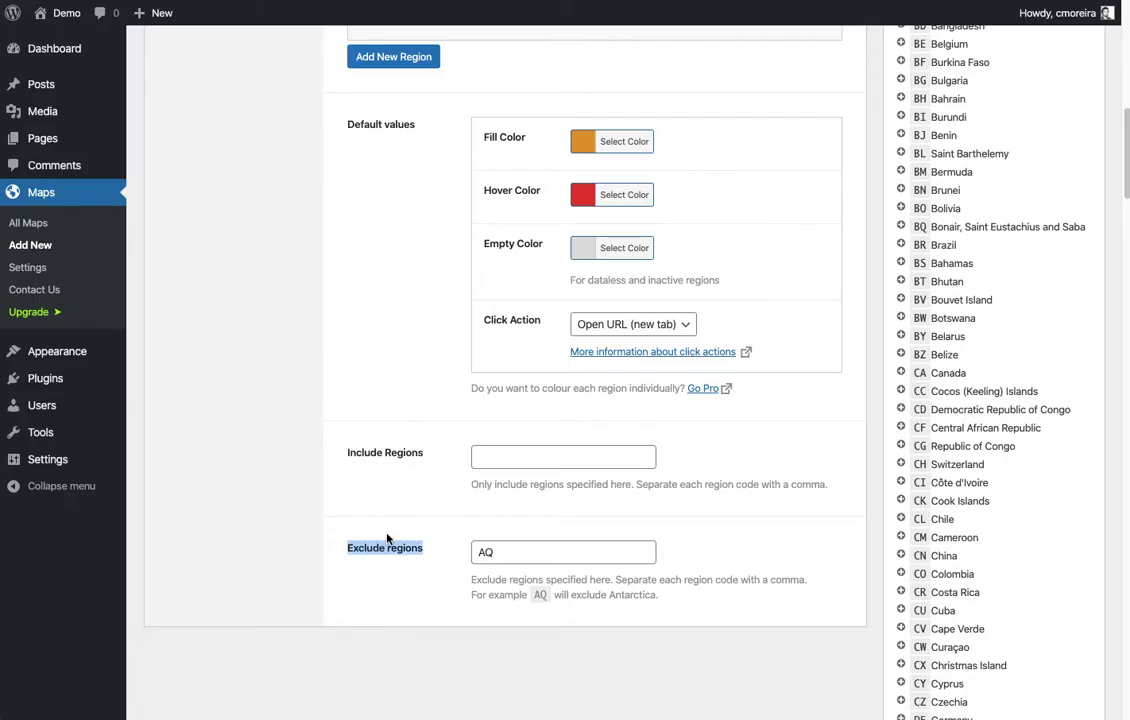
pyautogui.click(416, 492)
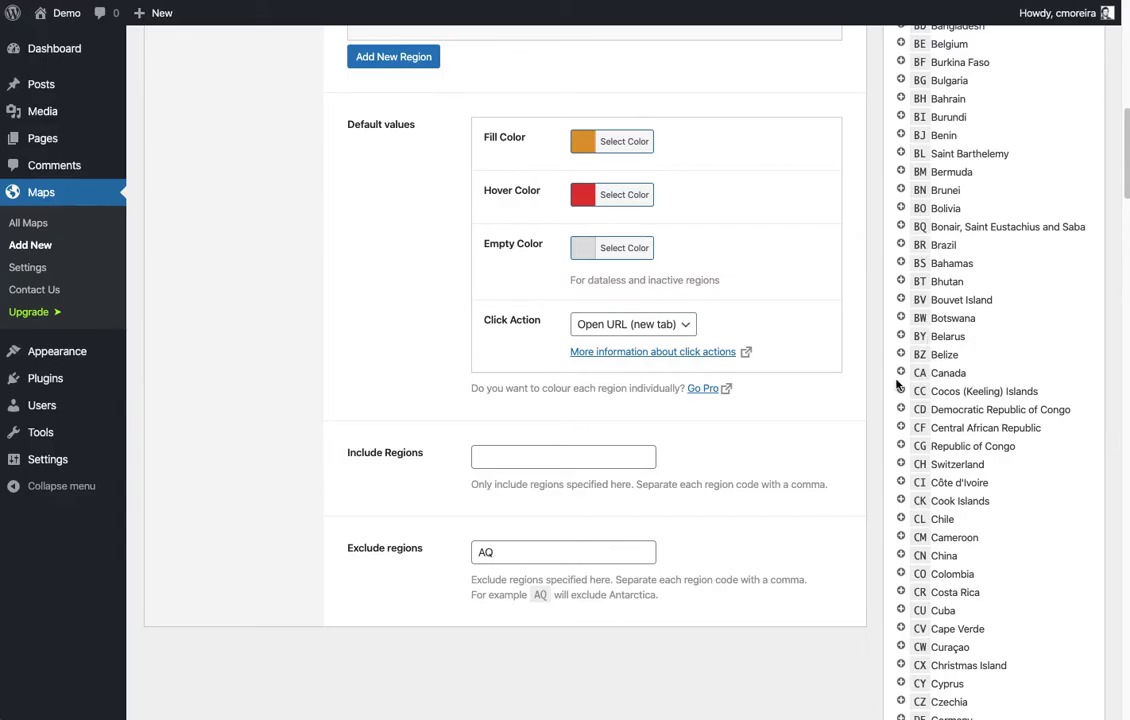
pyautogui.click(544, 459)
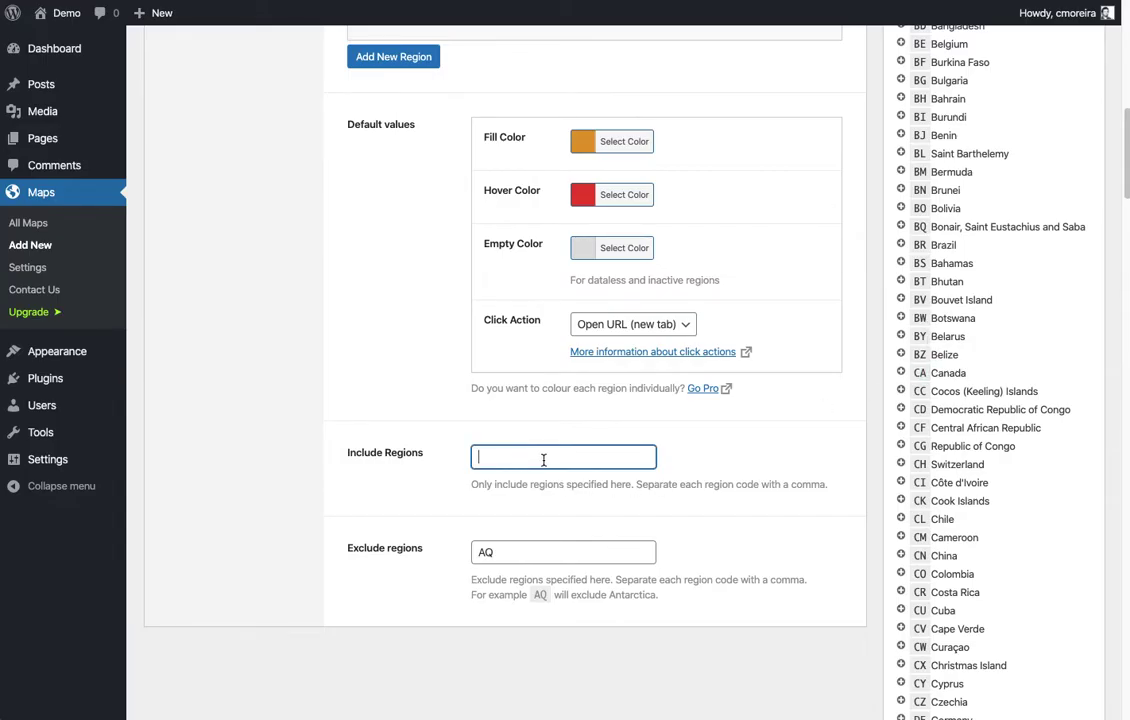
pyautogui.click(531, 556)
pyautogui.moveTo(507, 552); pyautogui.dragTo(470, 558)
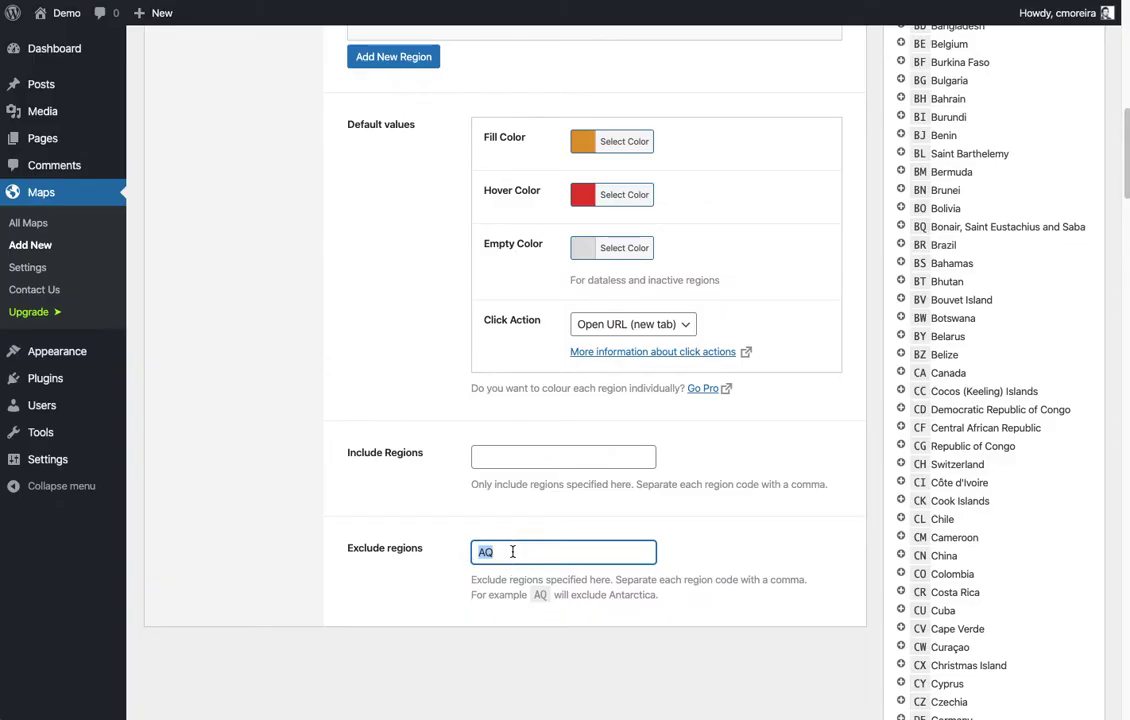
pyautogui.press('BackSpace')
pyautogui.click(436, 512)
pyautogui.scroll(7, 449, 510)
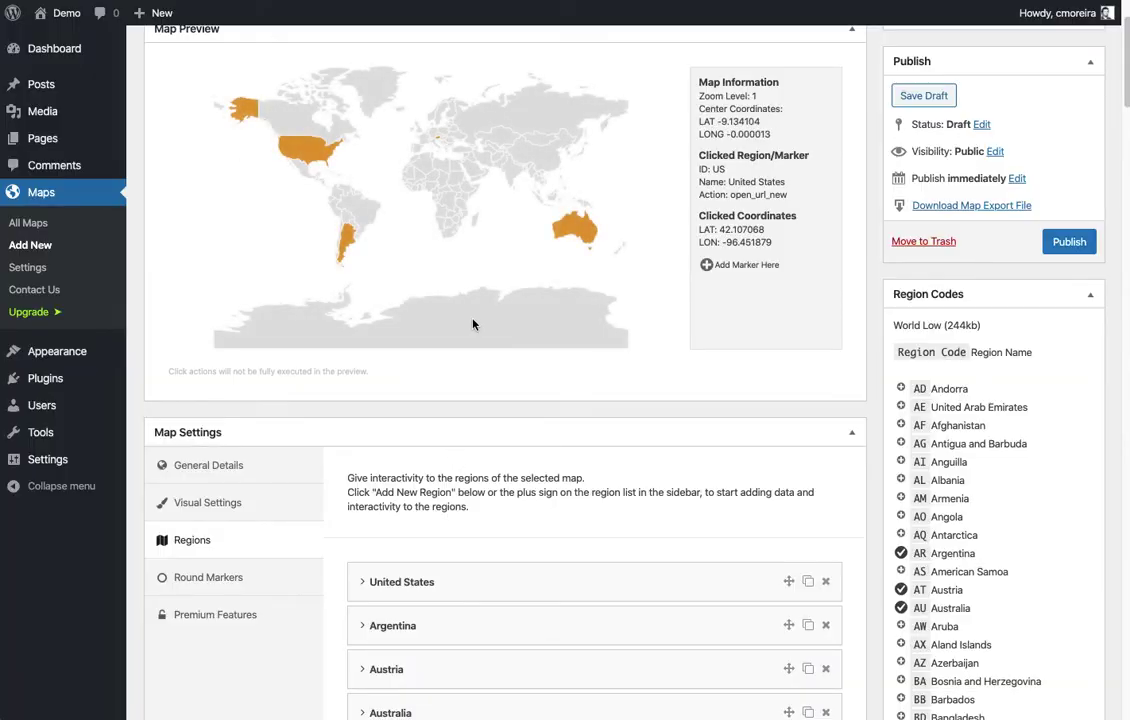
pyautogui.scroll(-7, 527, 503)
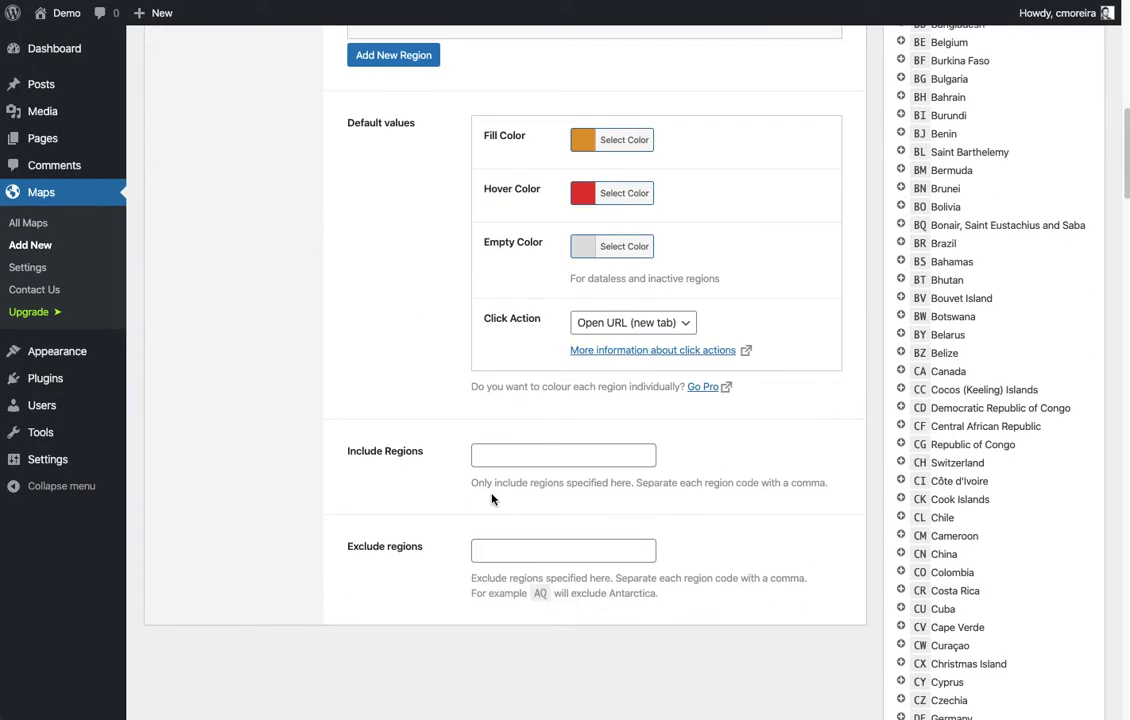
pyautogui.scroll(-1, 500, 497)
pyautogui.click(514, 477)
pyautogui.write('AQ')
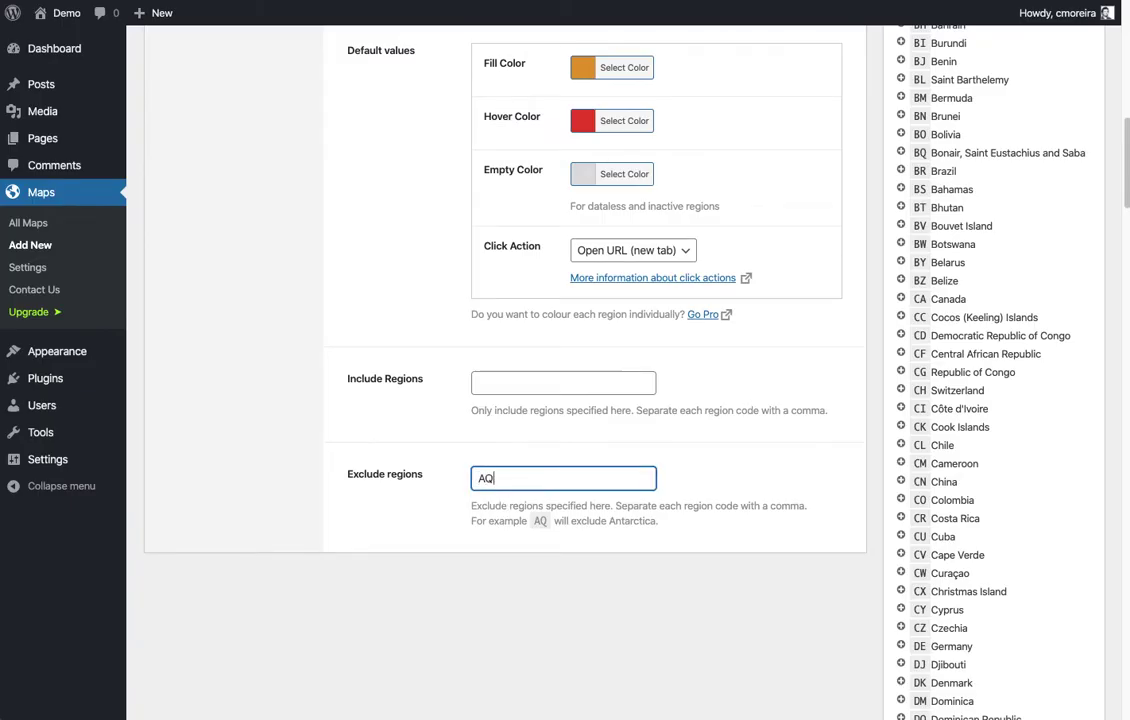
pyautogui.write(',FR,ES')
pyautogui.scroll(3, 441, 414)
pyautogui.scroll(5, 441, 414)
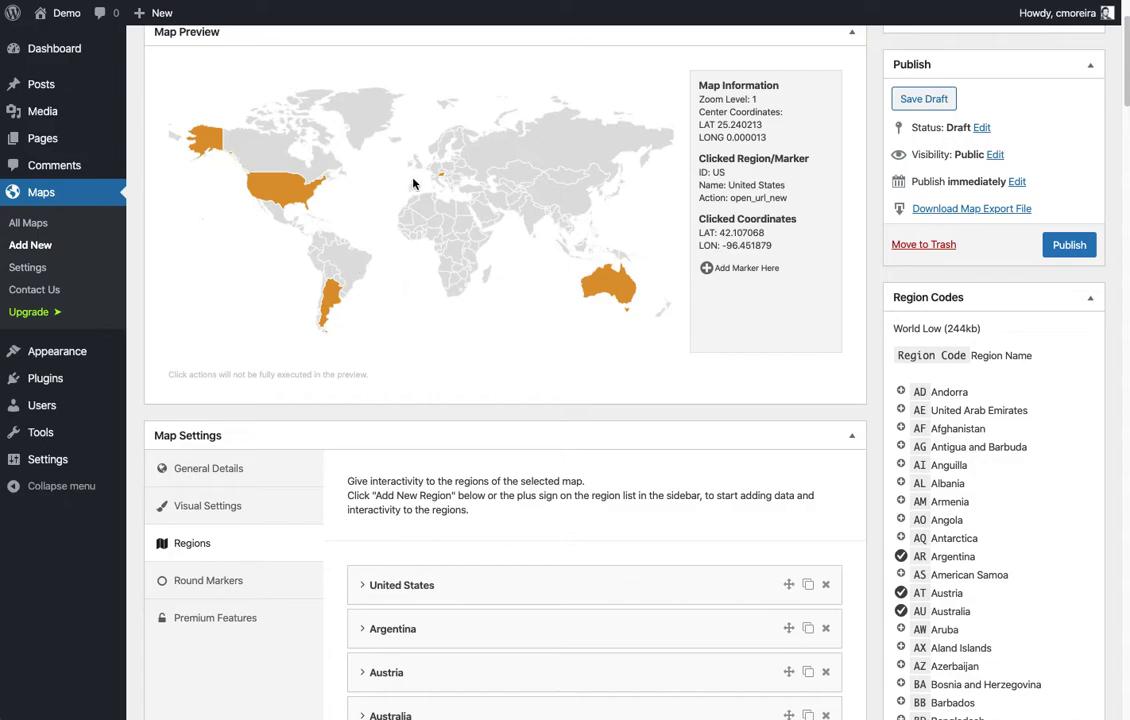
pyautogui.scroll(-10, 637, 448)
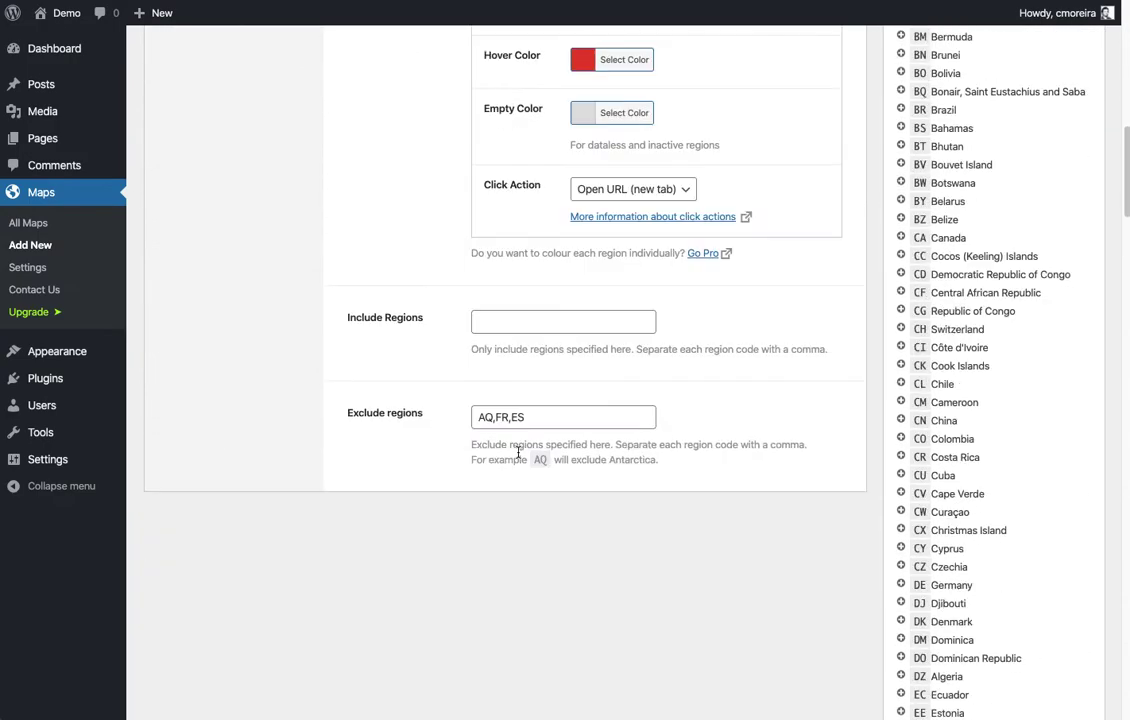
pyautogui.click(585, 417)
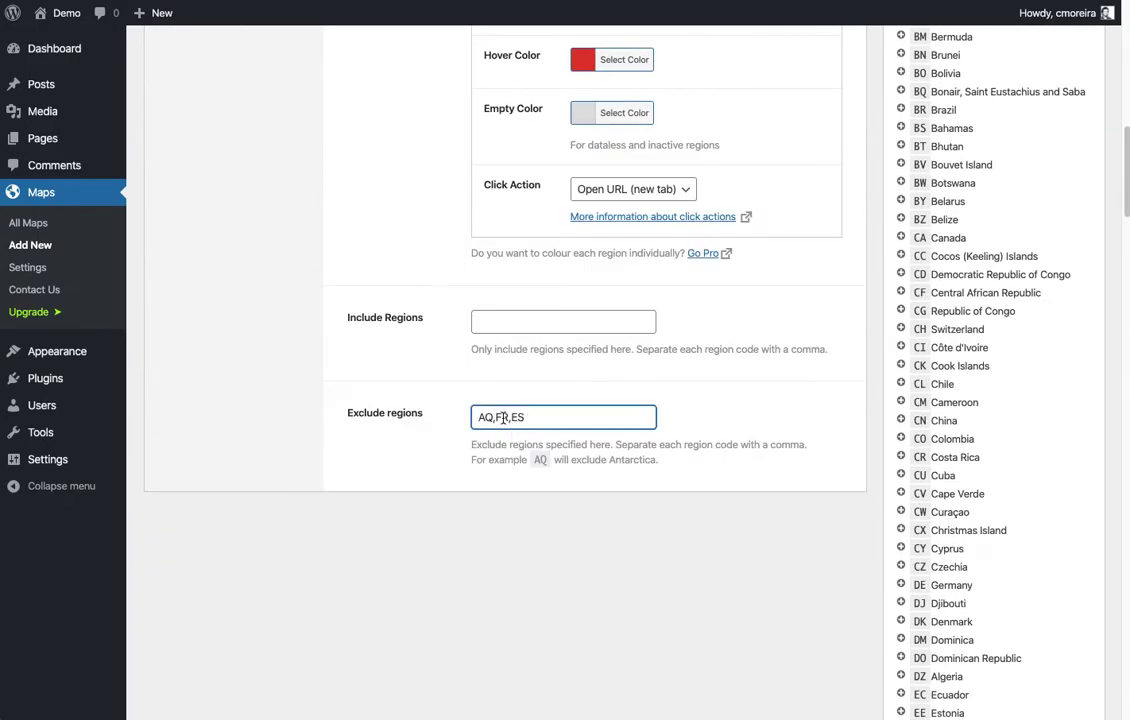
pyautogui.moveTo(495, 417); pyautogui.dragTo(561, 410)
pyautogui.press('BackSpace')
pyautogui.press('BackSpace')
pyautogui.scroll(5, 430, 380)
# - Add a new marker in the Round Markers settings
pyautogui.scroll(3, 423, 330)
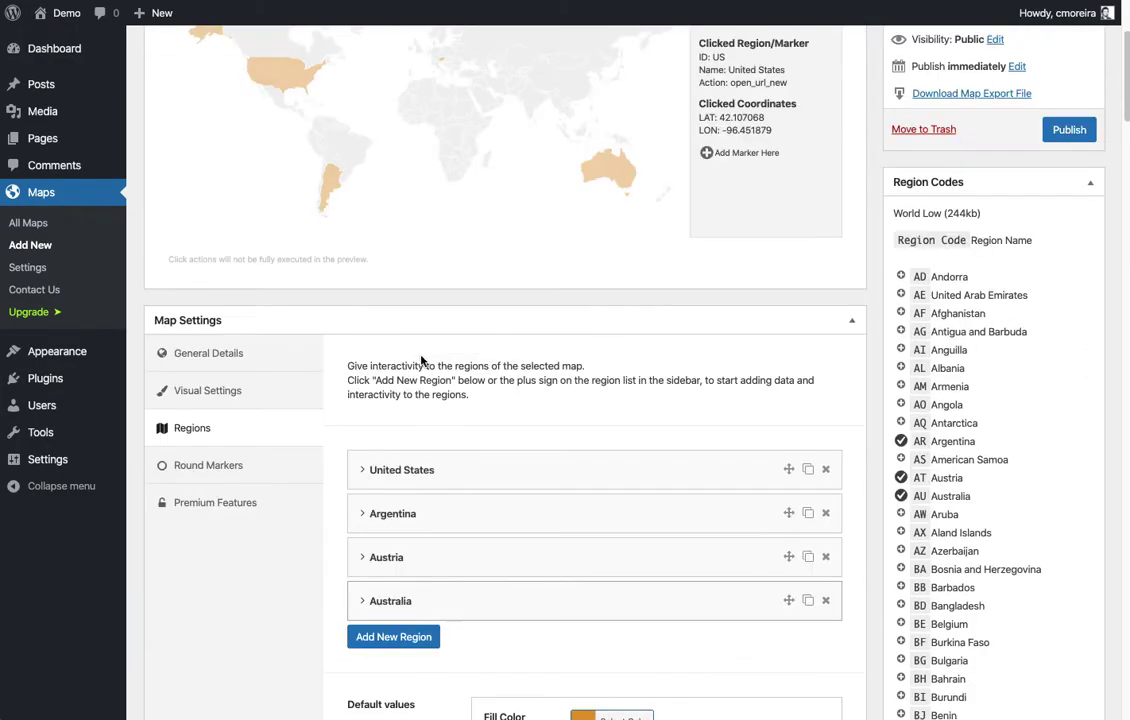
pyautogui.click(207, 448)
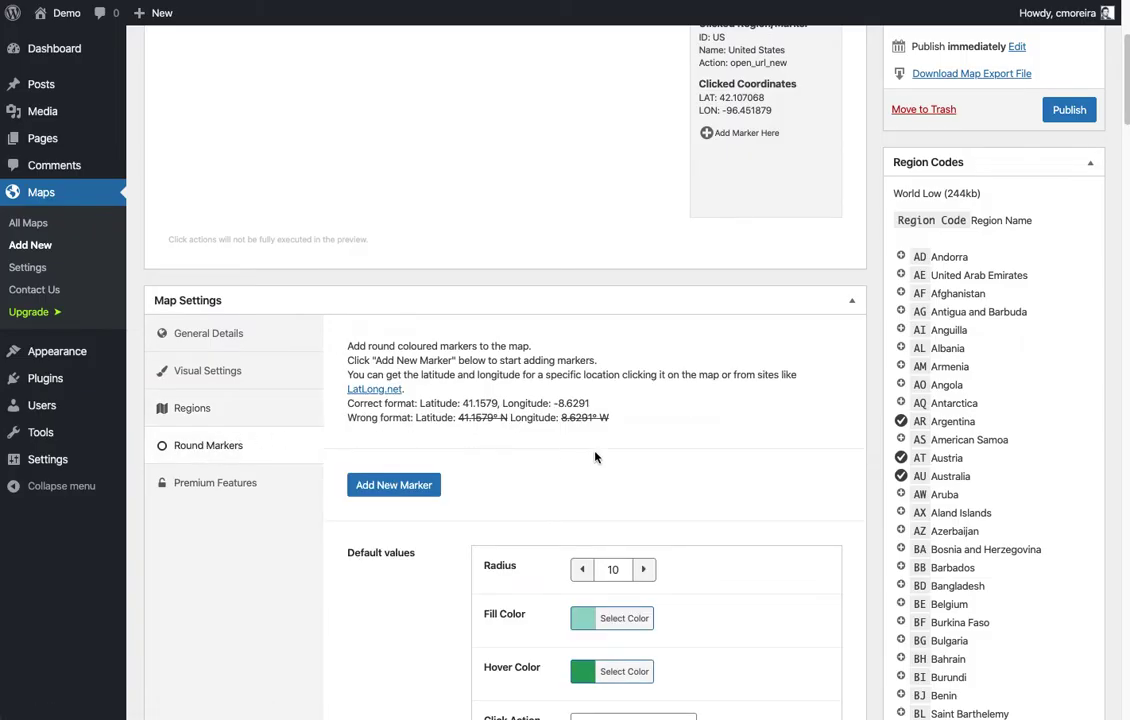
pyautogui.scroll(3, 676, 460)
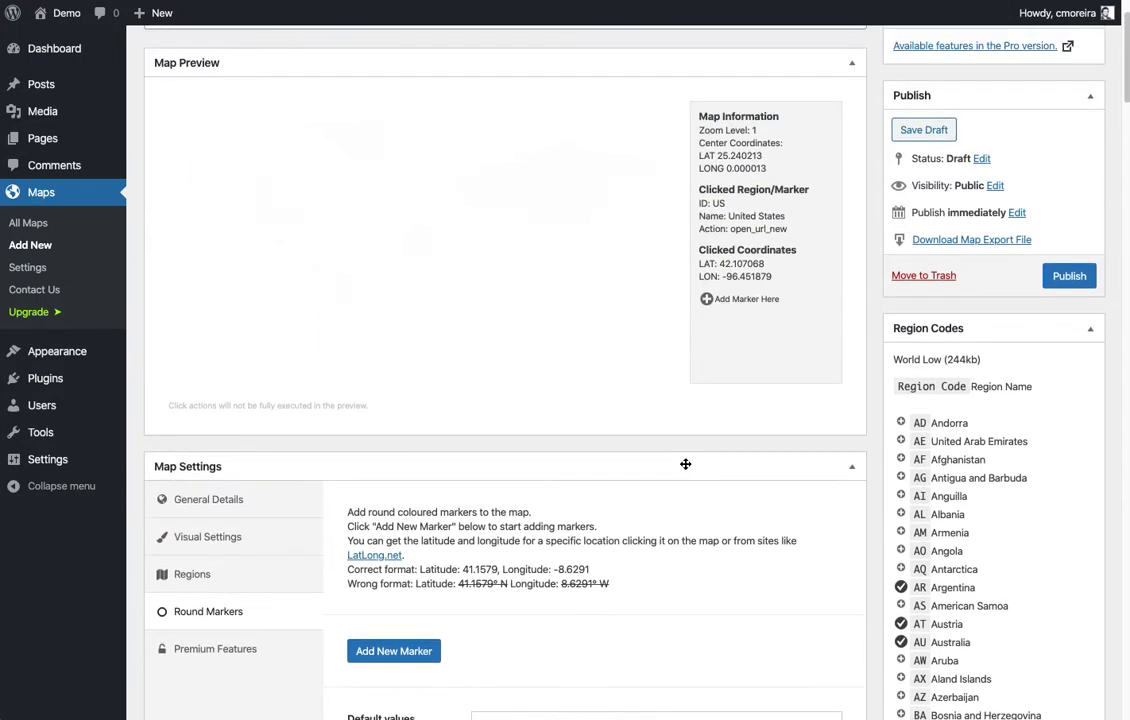
pyautogui.scroll(-3, 685, 464)
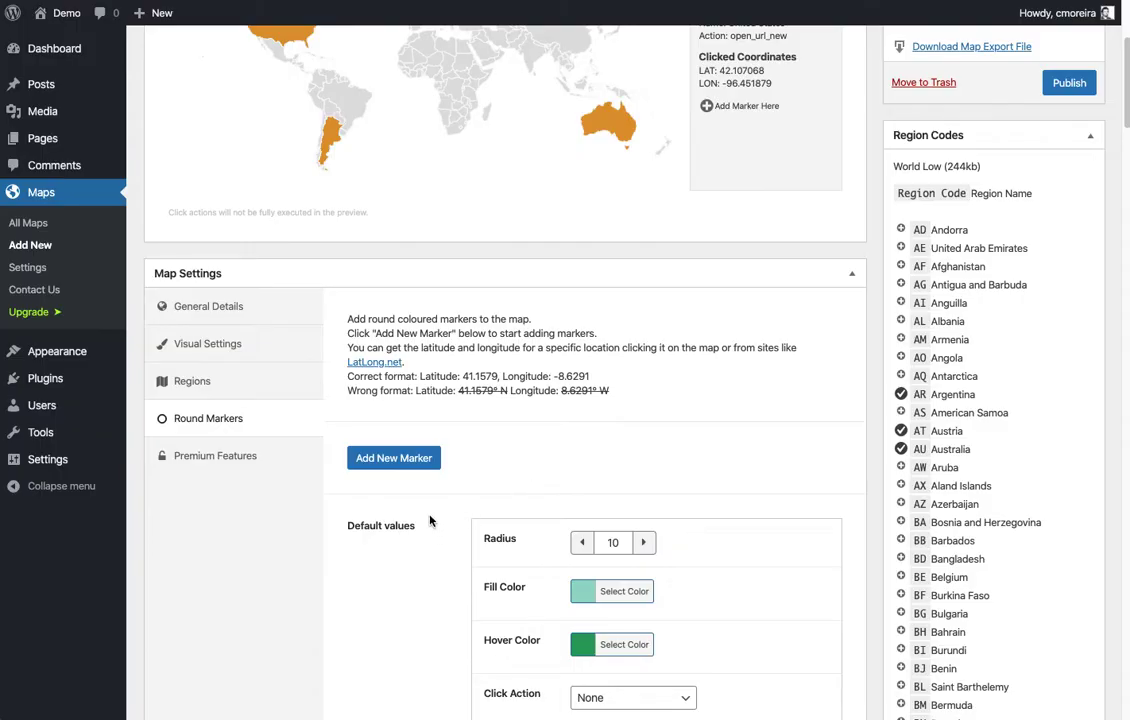
pyautogui.click(386, 463)
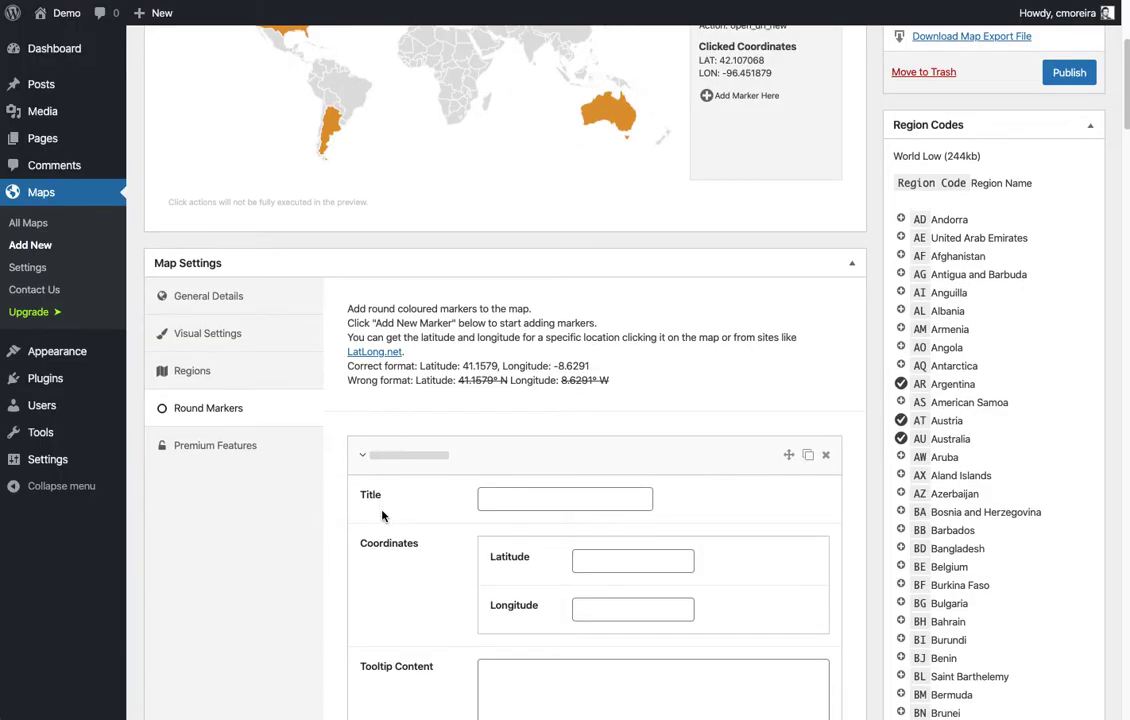
# - Title the new marker 'Porto', leaving its latitude and longitude empty
pyautogui.scroll(-2, 406, 474)
pyautogui.click(522, 431)
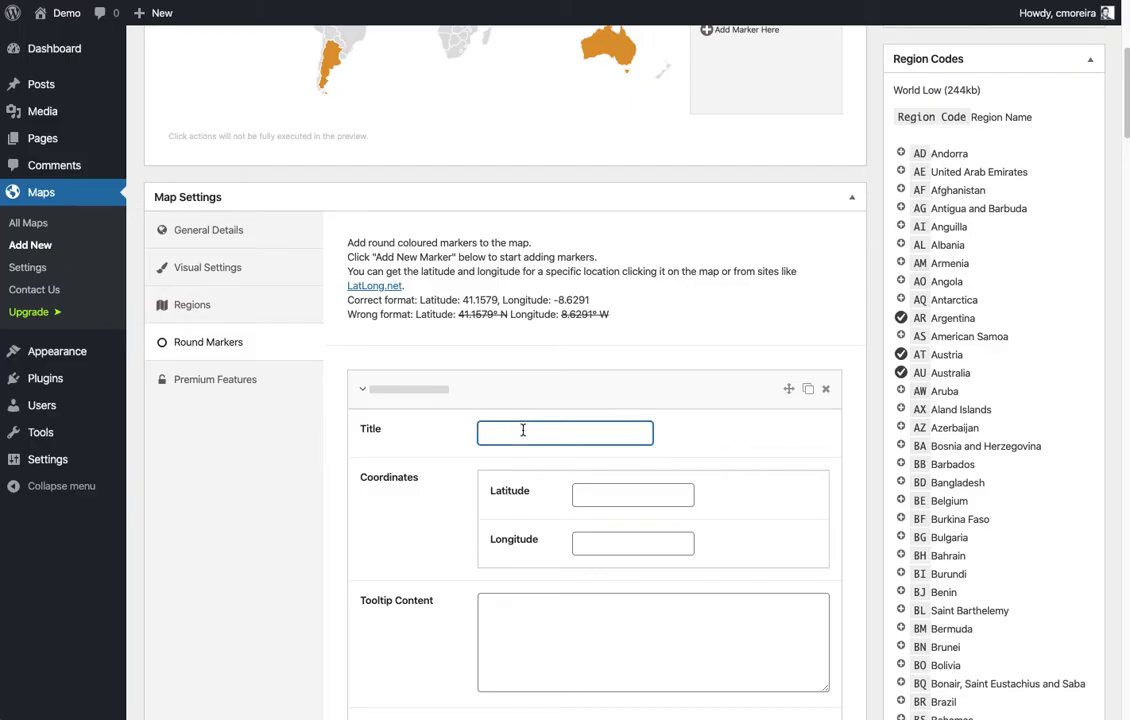
pyautogui.write('Porto')
pyautogui.press('Tab')
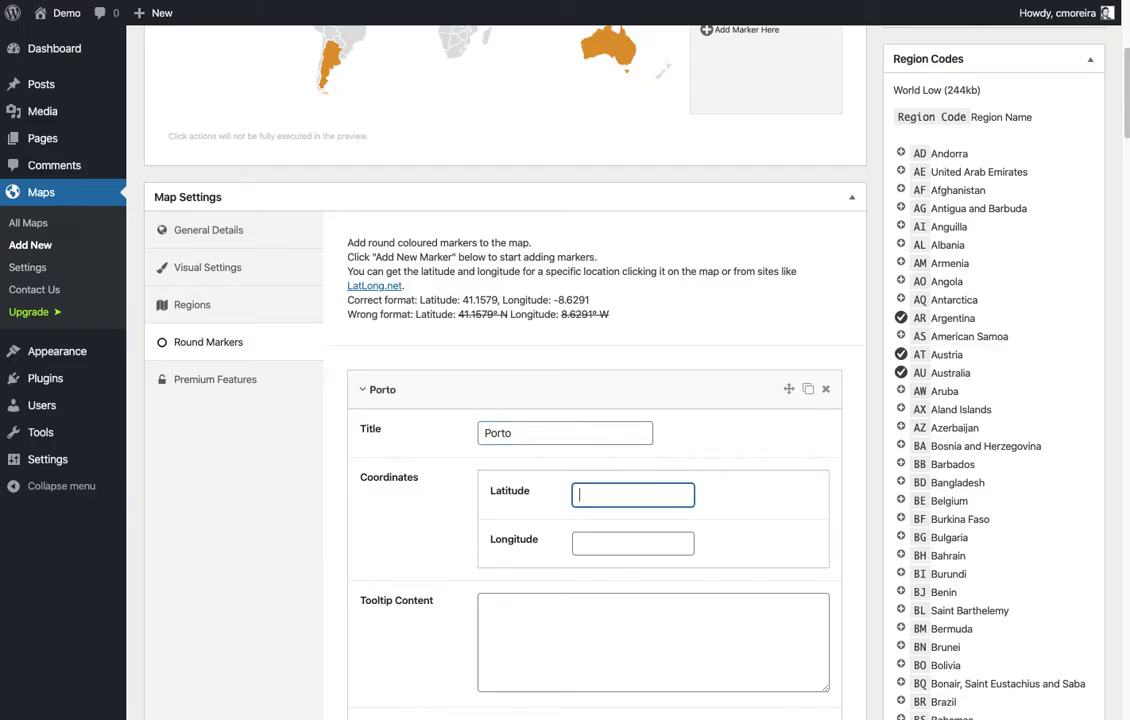
pyautogui.click(628, 541)
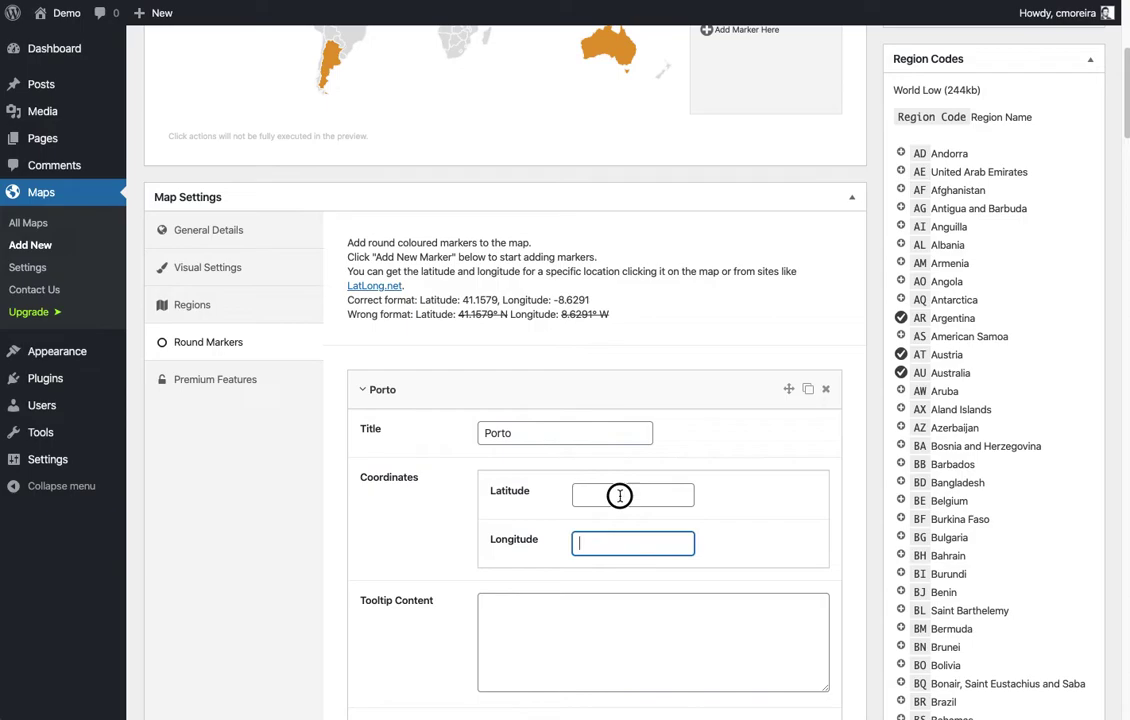
pyautogui.click(619, 497)
pyautogui.click(618, 541)
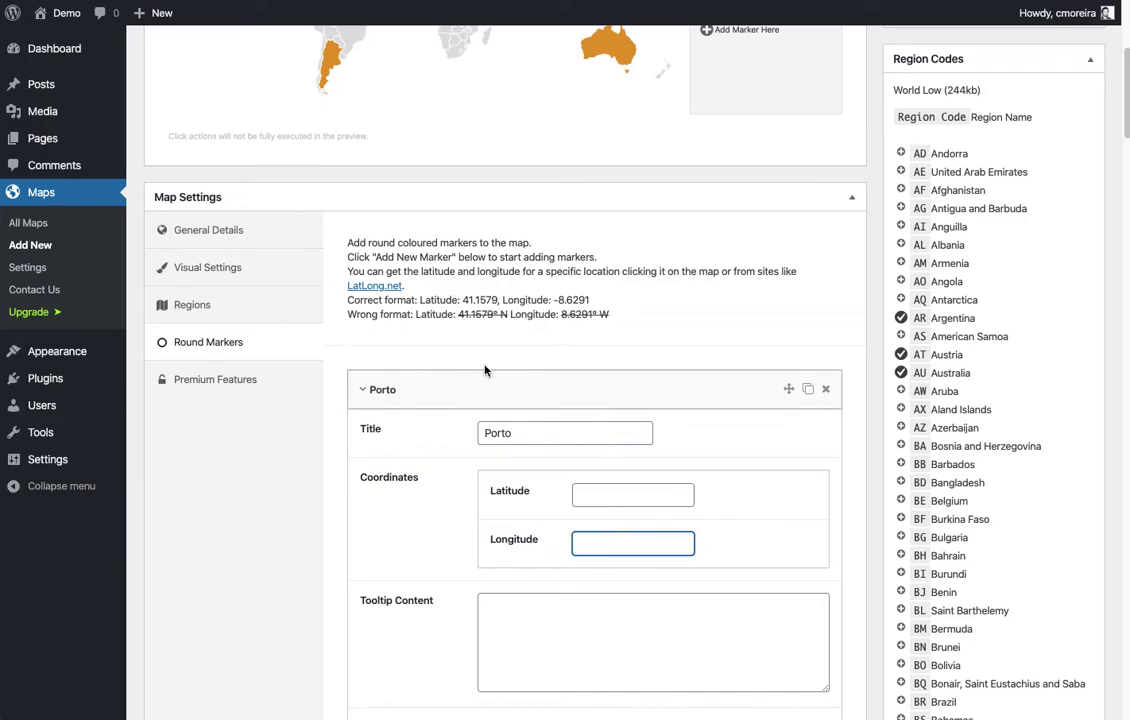
pyautogui.click(511, 479)
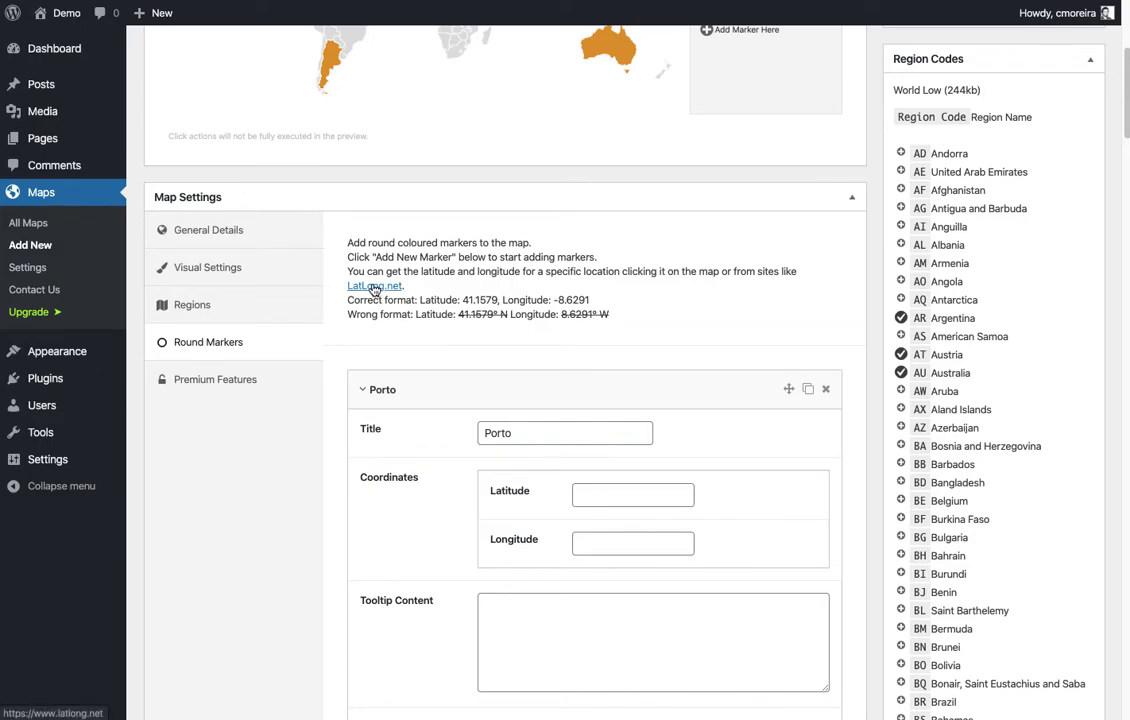
# - Look up Porto on LatLong.net and copy its latitude, 41.157944
pyautogui.click(372, 289)
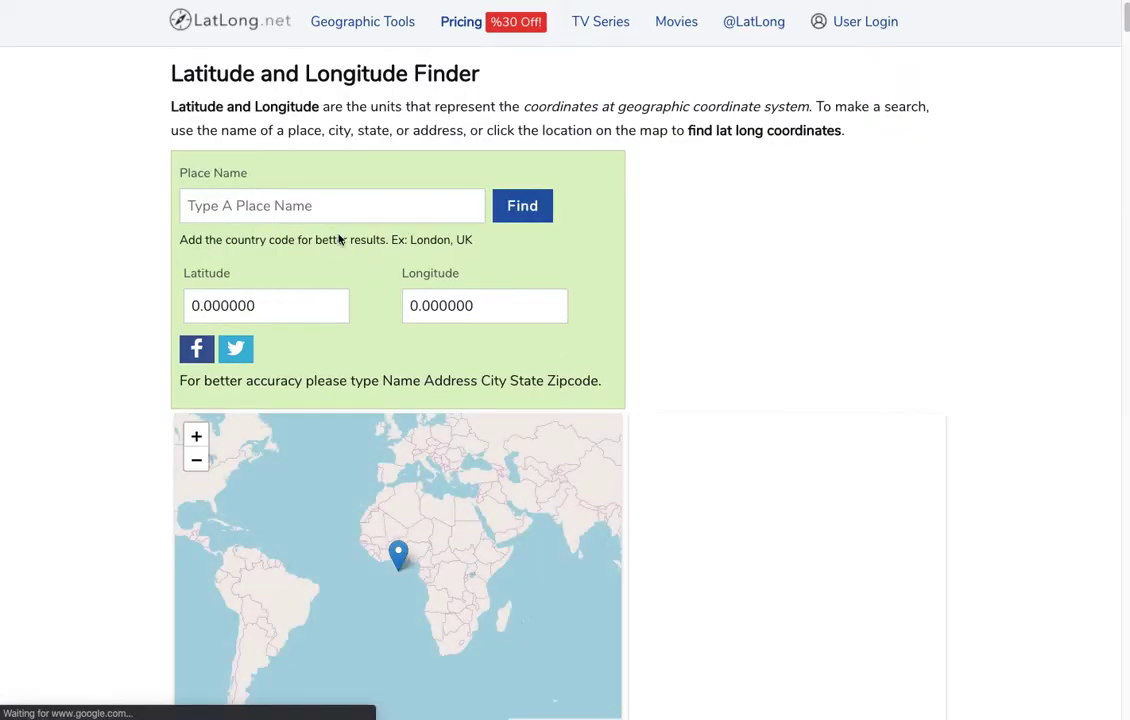
pyautogui.click(313, 208)
pyautogui.write('Porto')
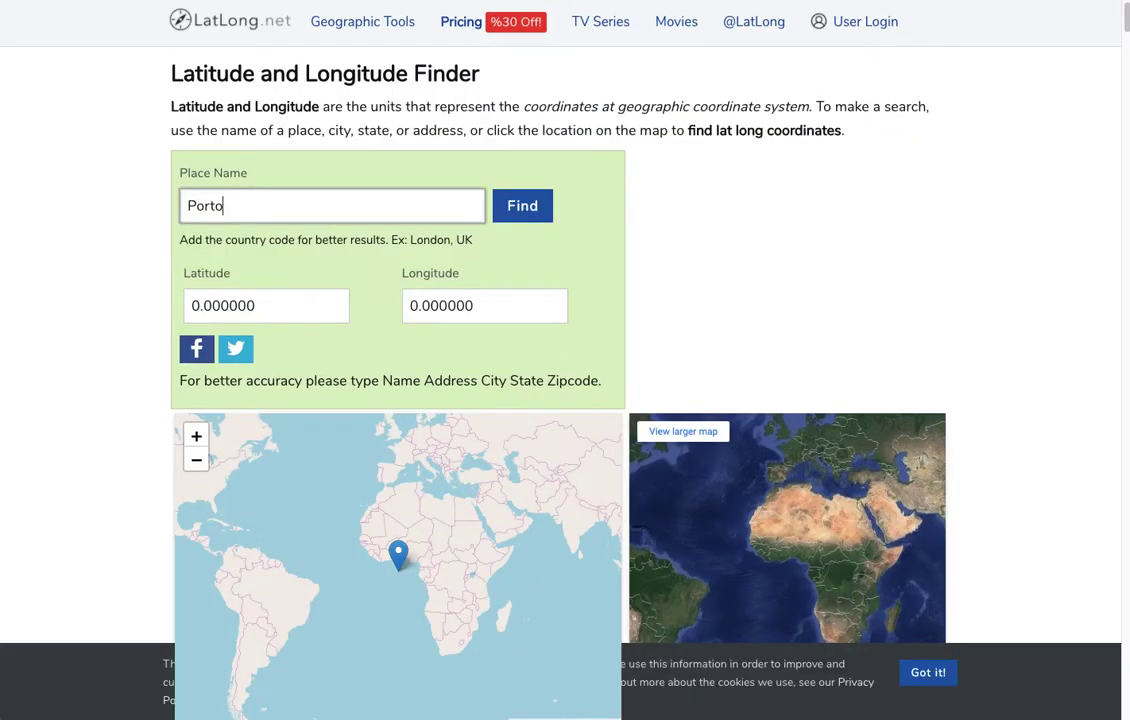
pyautogui.click(522, 205)
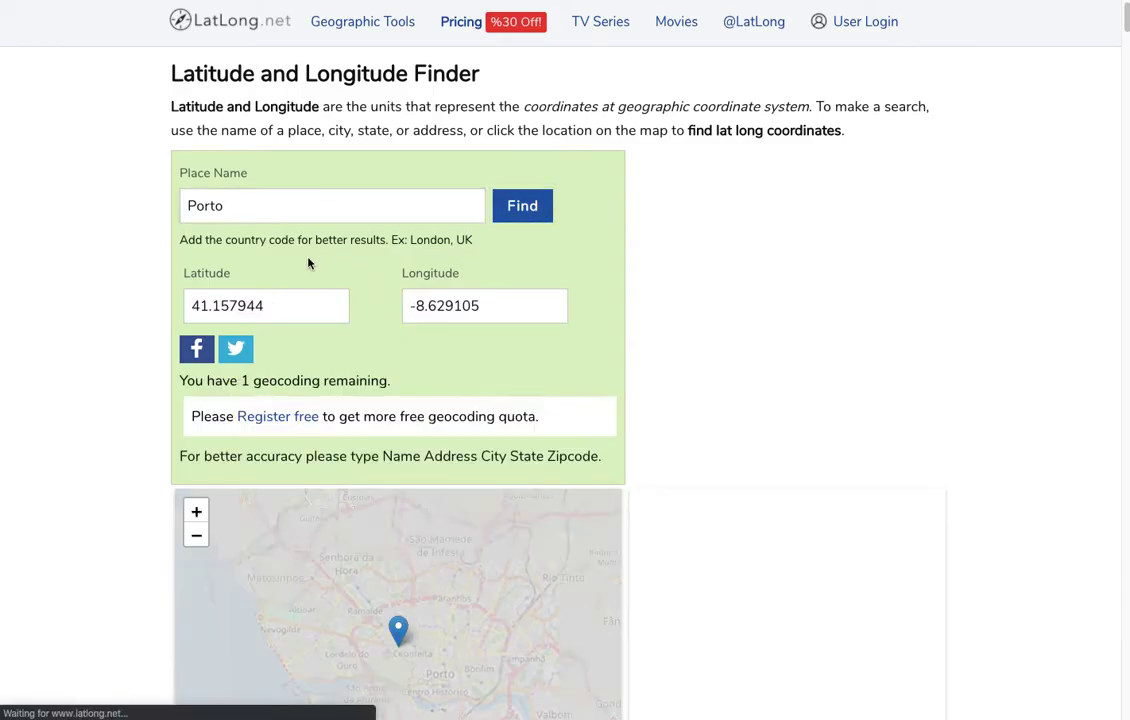
pyautogui.click(260, 303)
pyautogui.hotkey('ctrl', 'c')
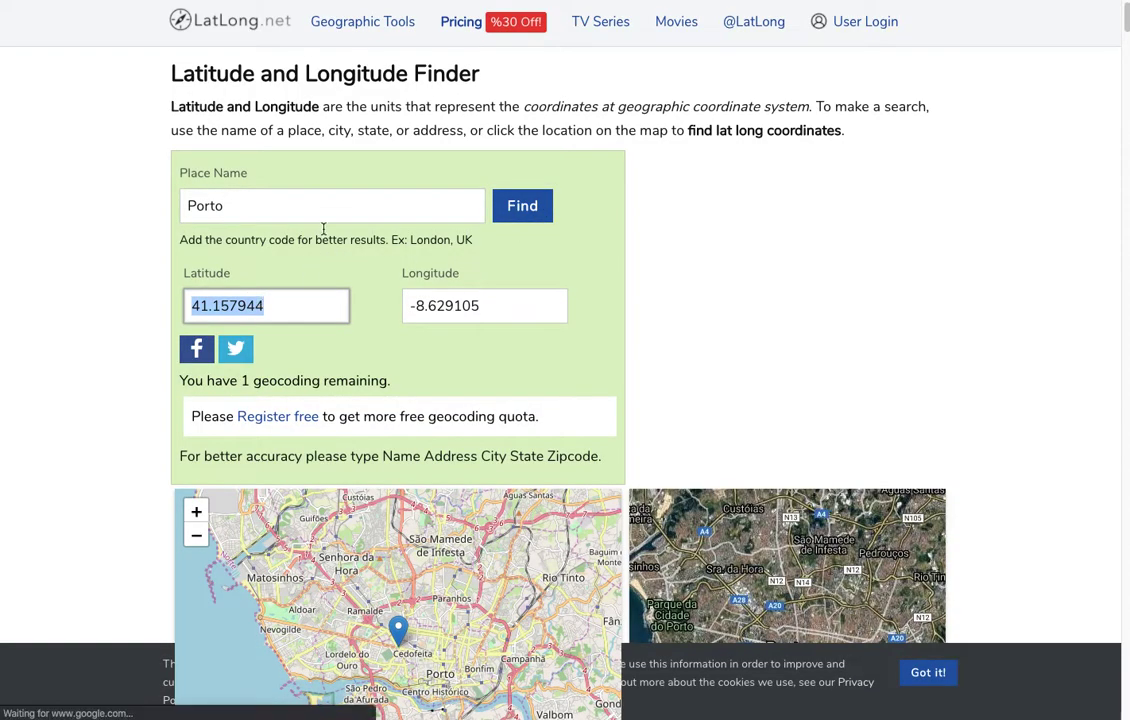
pyautogui.hotkey('alt', 'Tab')
# - Paste Porto's coordinates into the marker: latitude 41.157944, longitude -8.629105
pyautogui.click(633, 494)
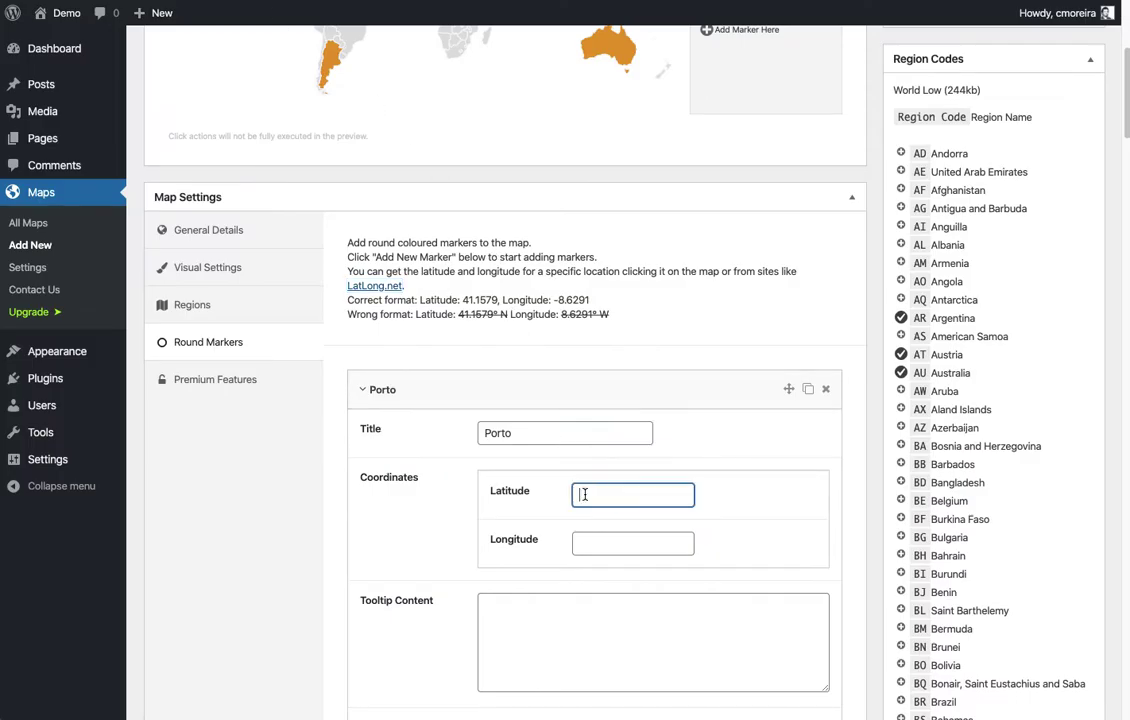
pyautogui.hotkey('ctrl', 'v')
pyautogui.hotkey('alt', 'Tab')
pyautogui.click(466, 299)
pyautogui.hotkey('ctrl', 'c')
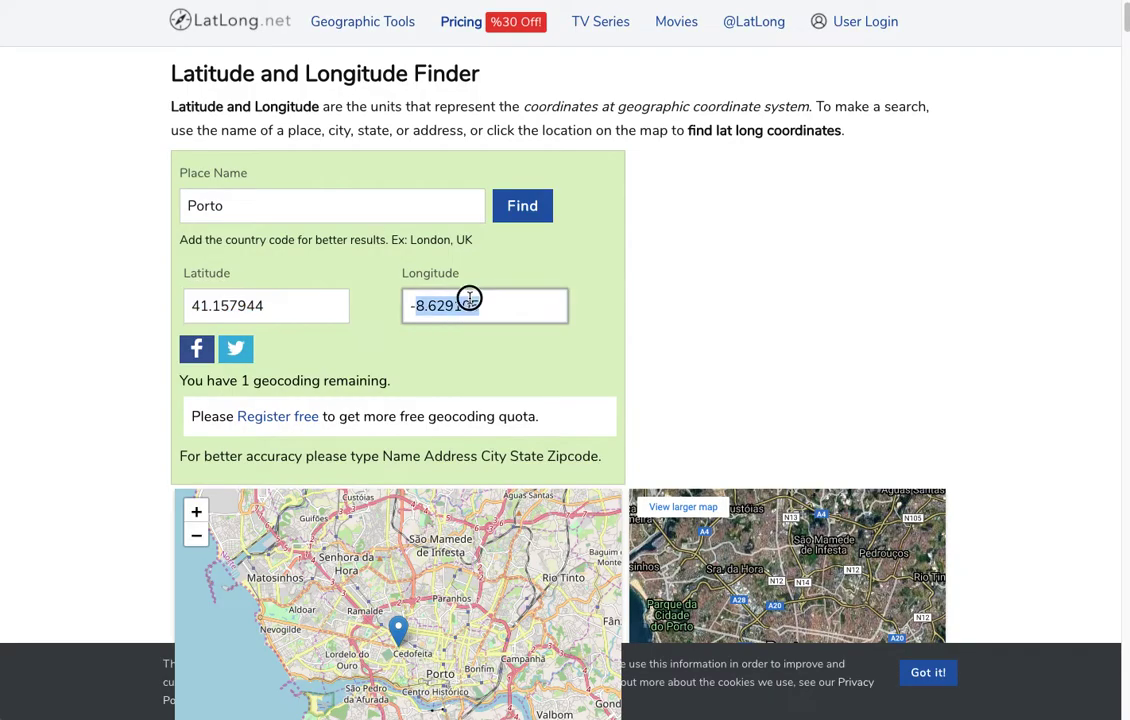
pyautogui.hotkey('alt', 'Tab')
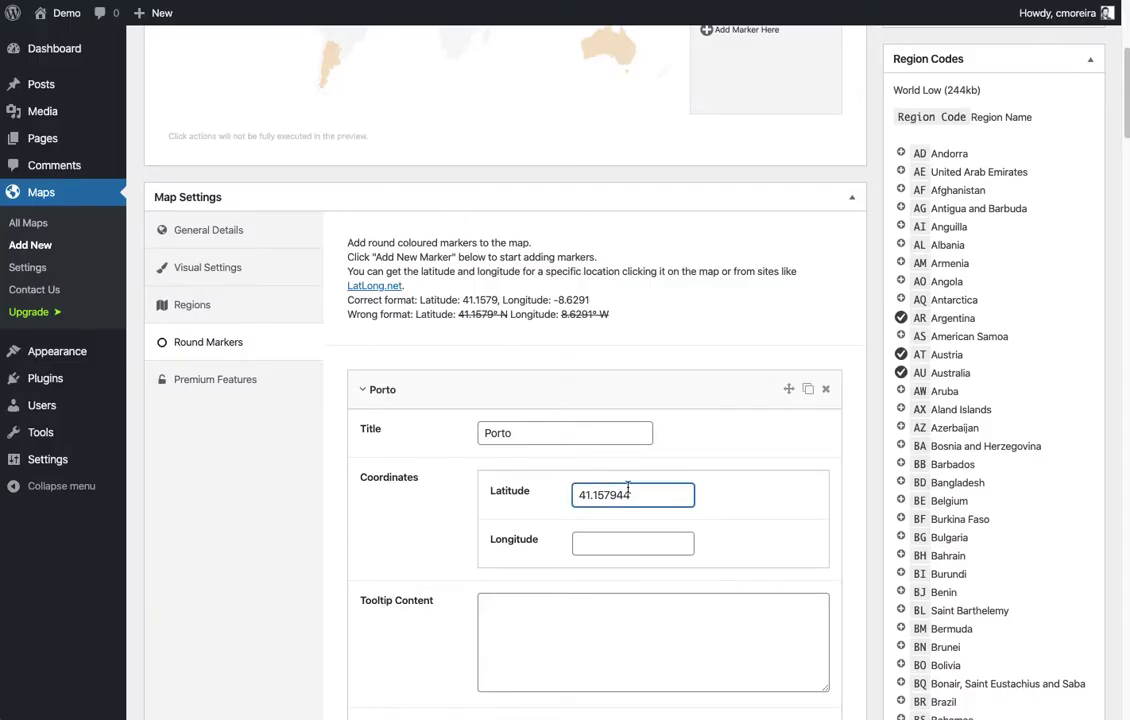
pyautogui.click(640, 541)
pyautogui.hotkey('ctrl', 'v')
# - Give the Porto marker the tooltip 'Porto, my home' and collapse it
pyautogui.click(601, 612)
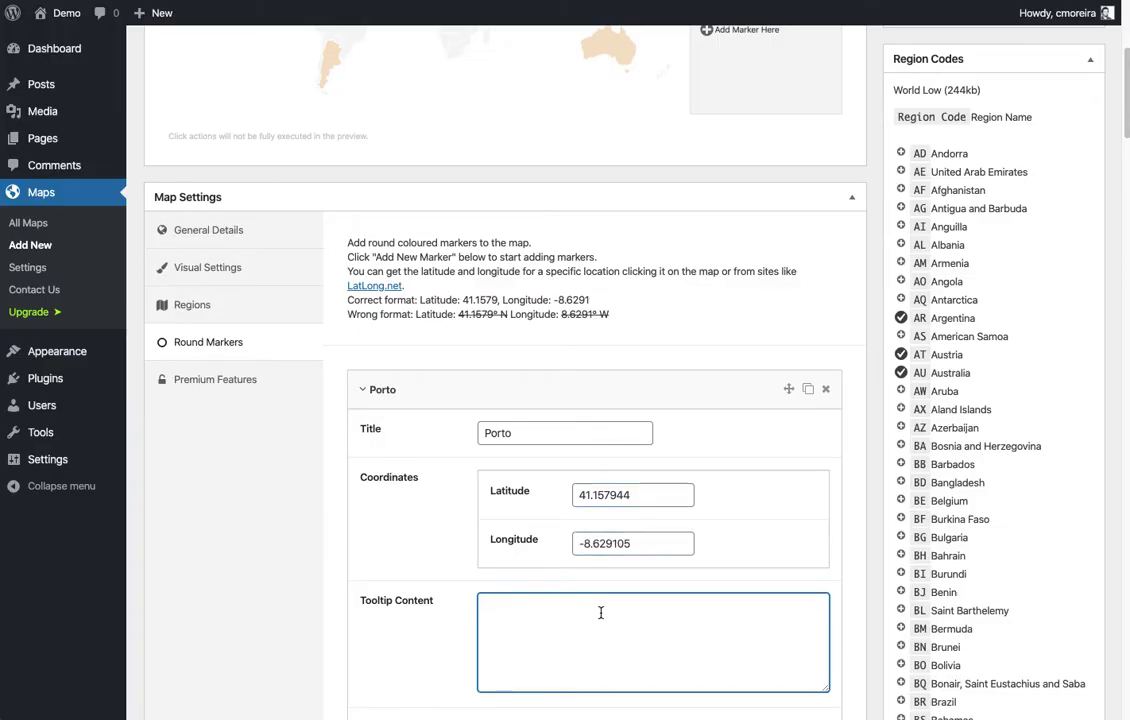
pyautogui.write('Porto, m ')
pyautogui.write(' home')
pyautogui.scroll(-3, 404, 475)
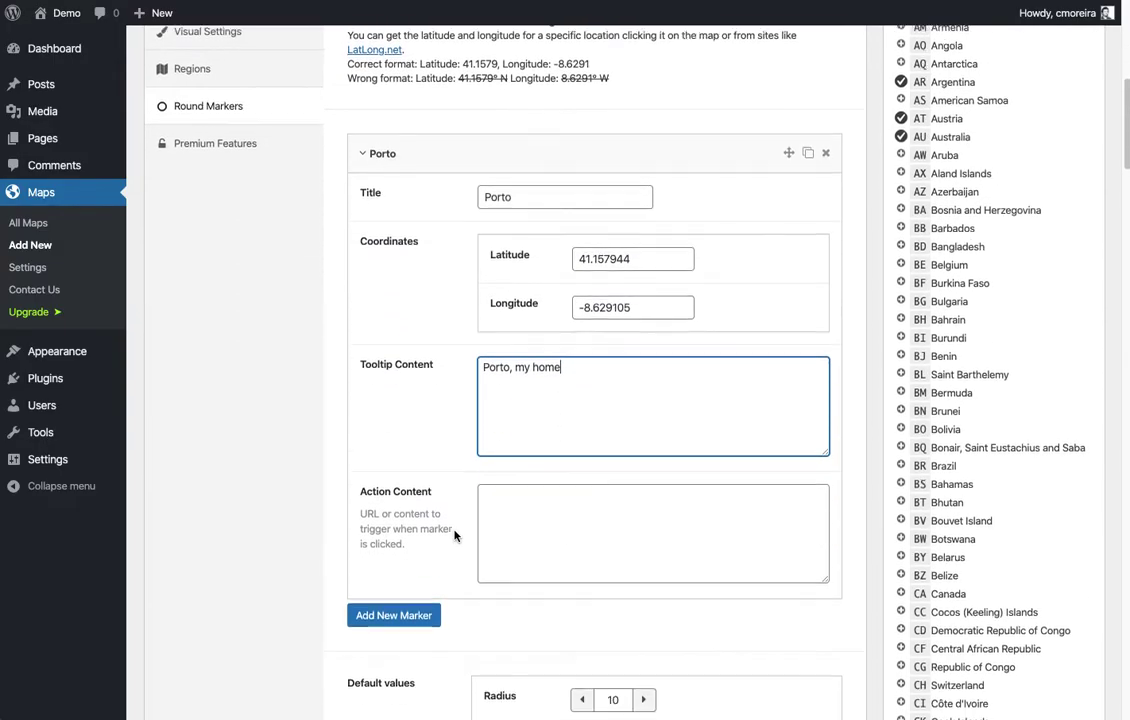
pyautogui.click(431, 174)
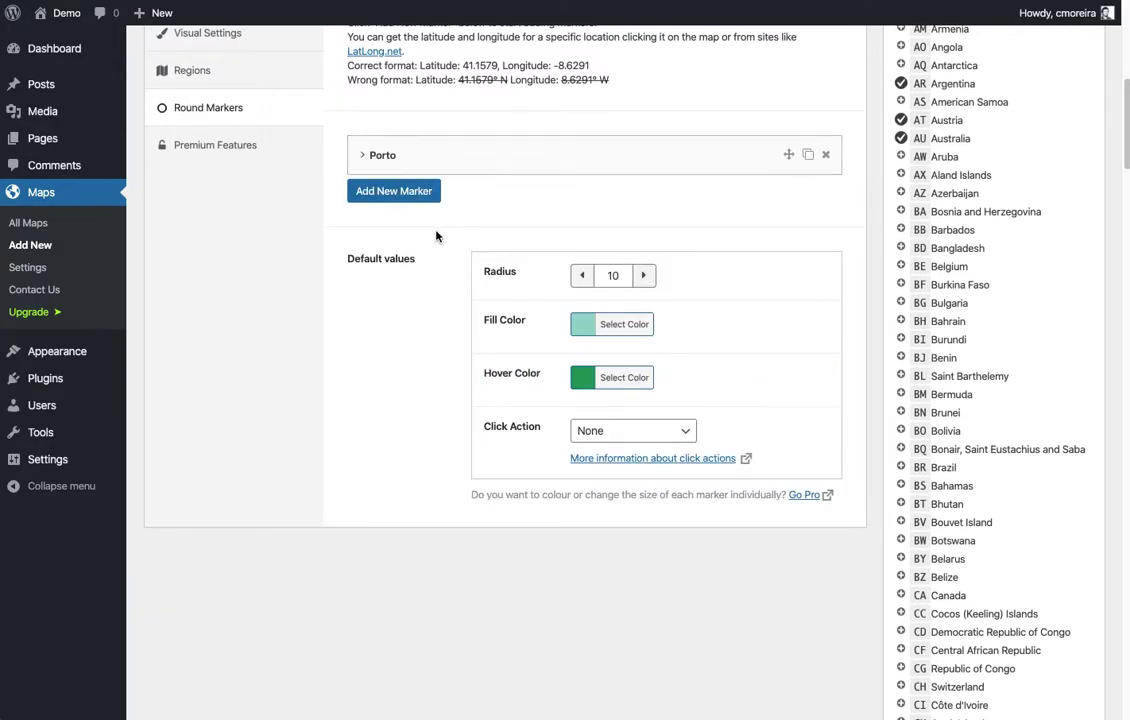
pyautogui.scroll(3, 448, 409)
# - Place a second marker at the clicked France point 48.652542, 2.916433 from the map preview
pyautogui.scroll(3, 448, 409)
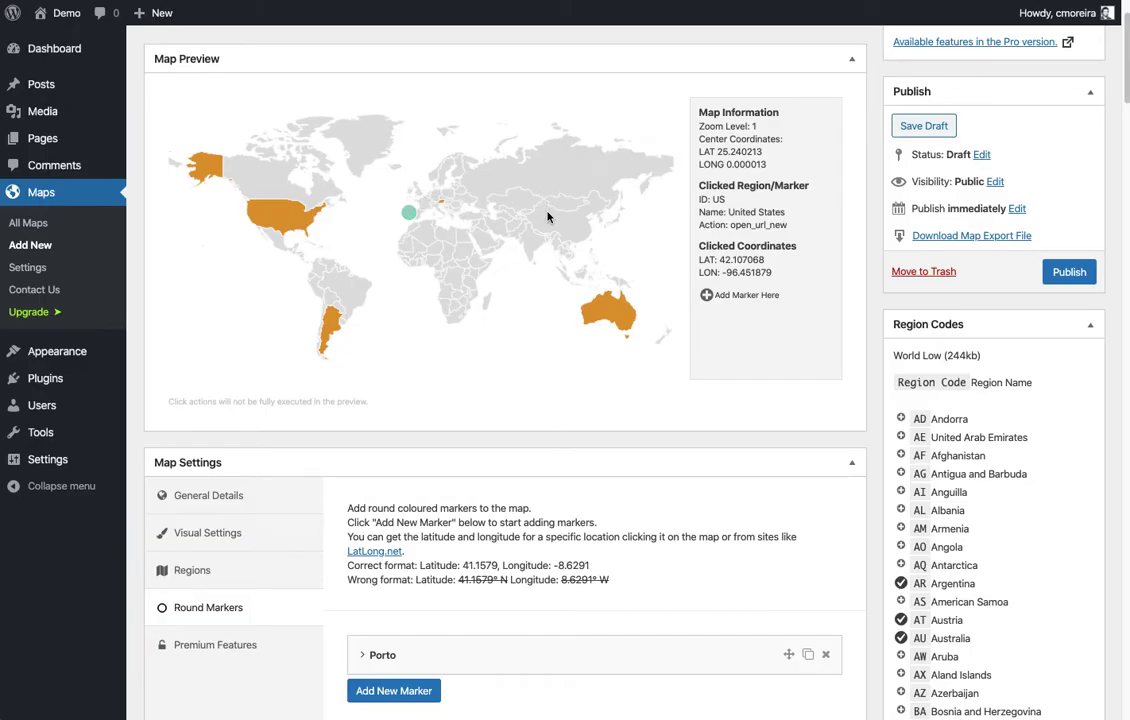
pyautogui.click(425, 205)
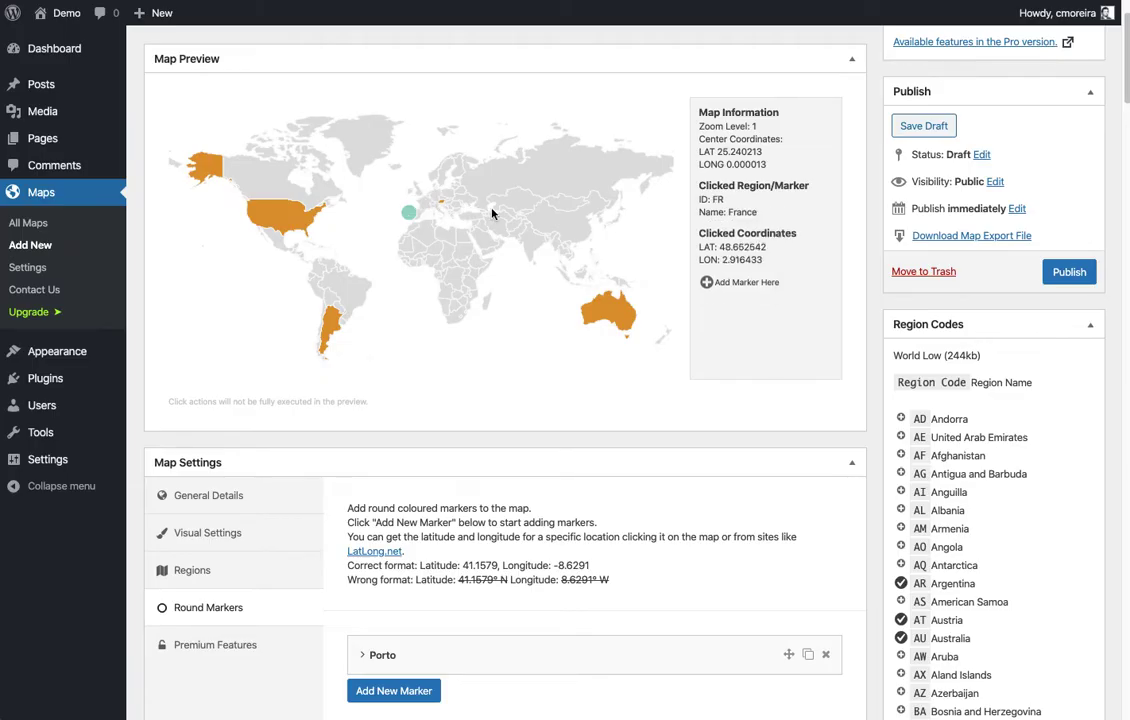
pyautogui.moveTo(699, 232); pyautogui.dragTo(782, 245)
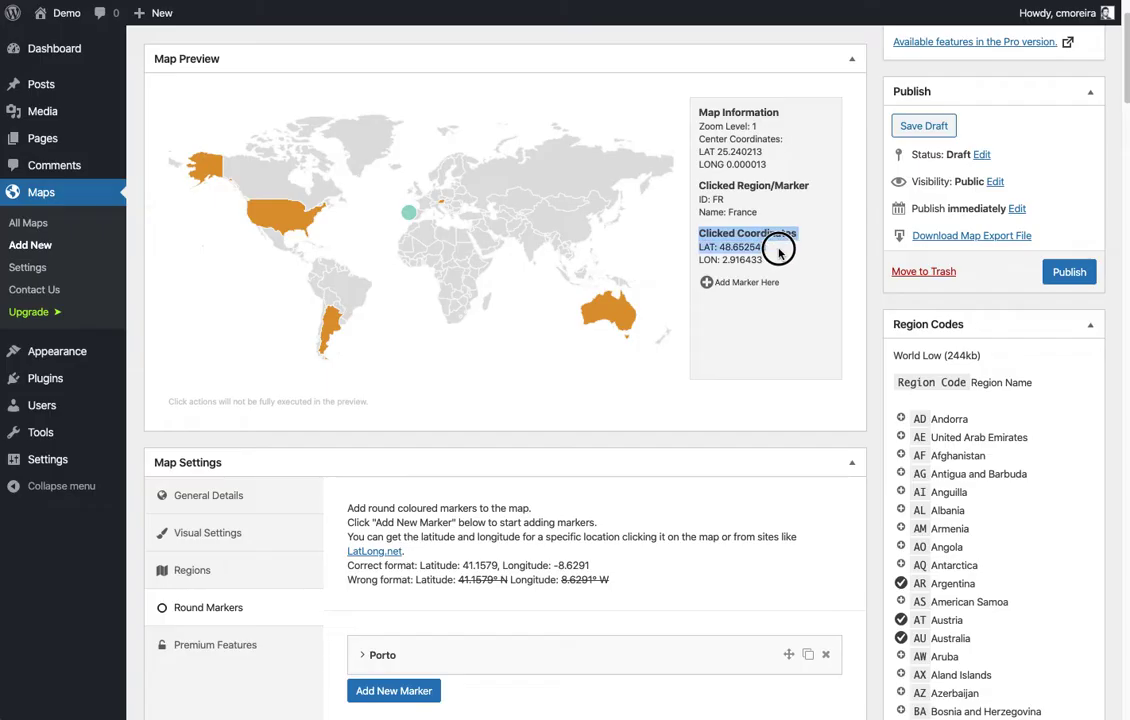
pyautogui.click(775, 262)
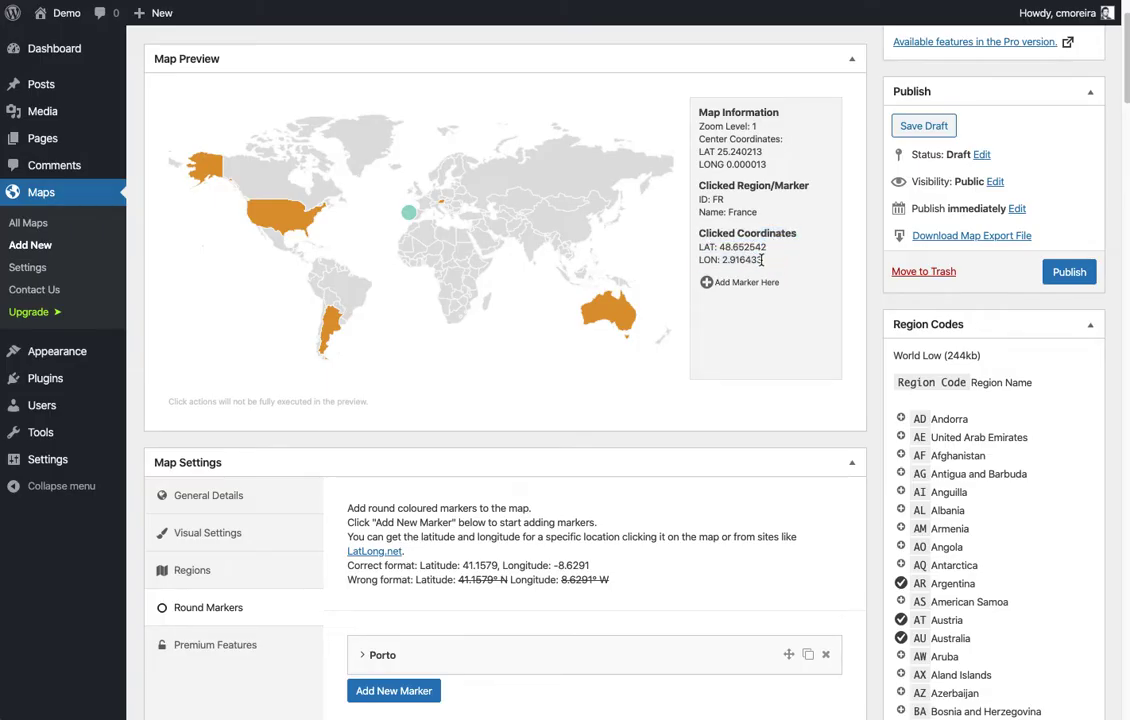
pyautogui.scroll(-2, 757, 265)
pyautogui.scroll(1, 753, 255)
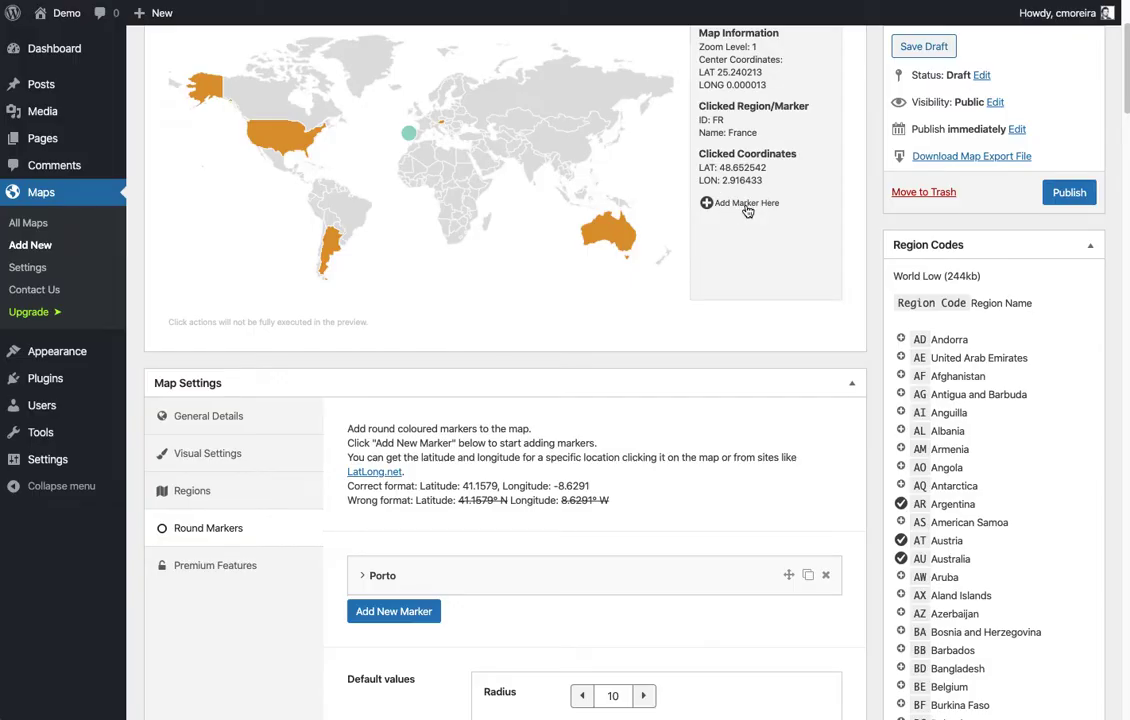
pyautogui.click(745, 205)
# - Change Custom Marker [1]'s Title and Tooltip Content to Paris, then collapse it
pyautogui.scroll(3, 755, 319)
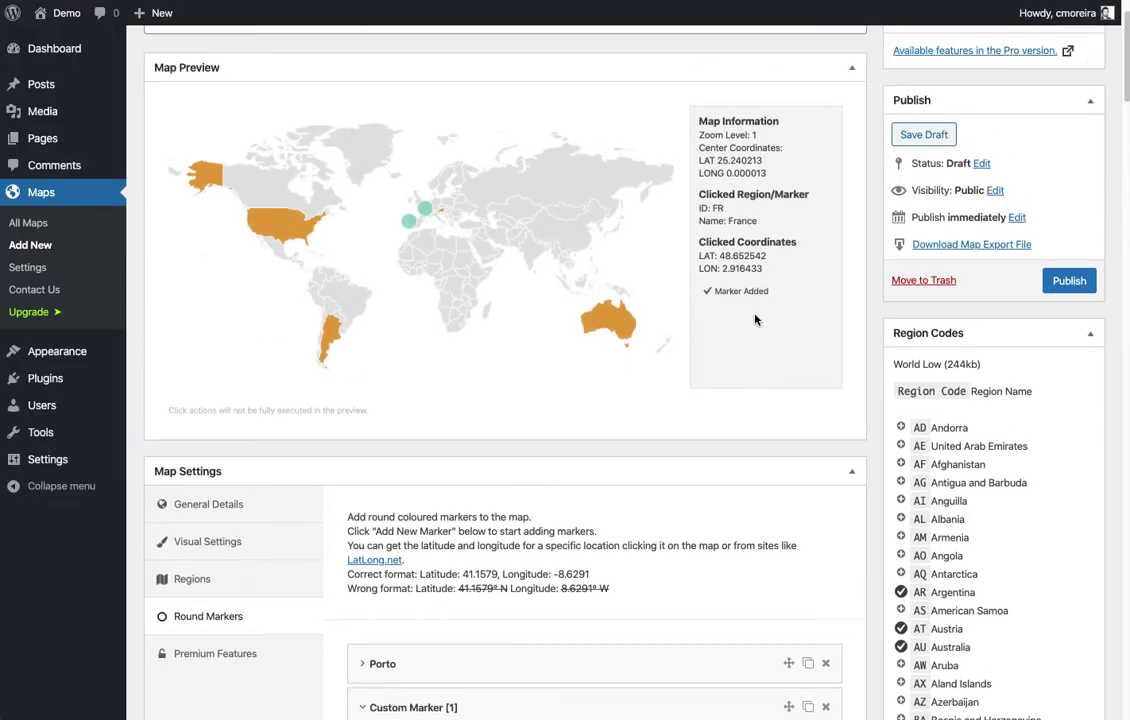
pyautogui.click(427, 200)
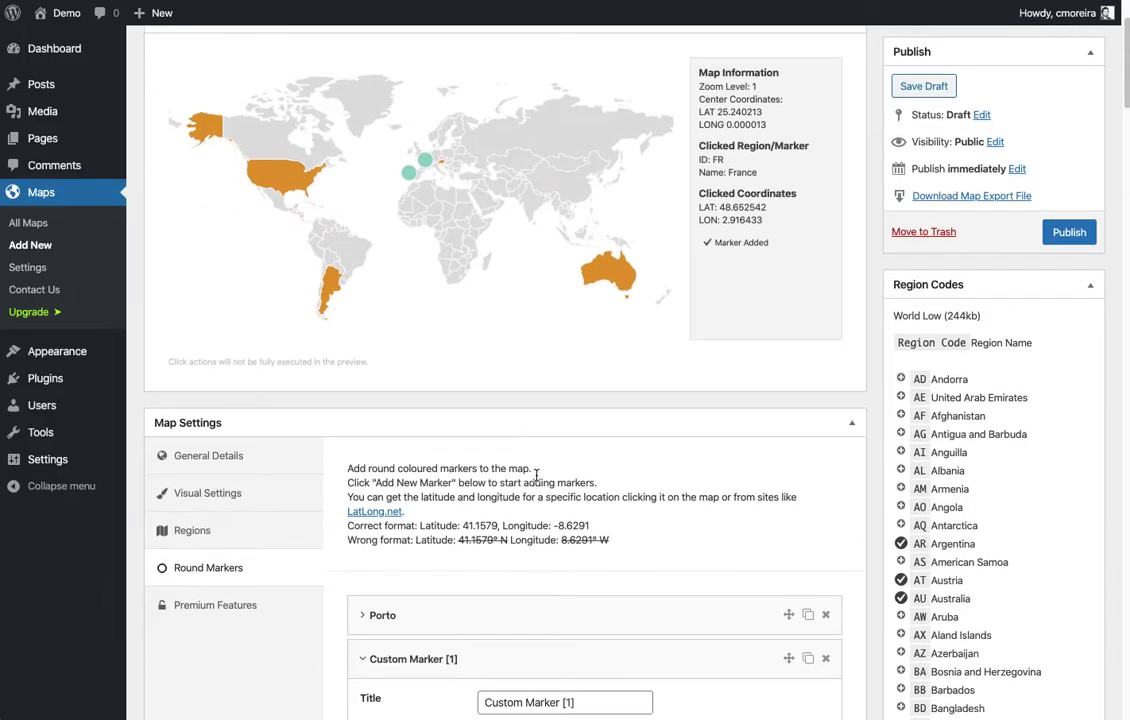
pyautogui.moveTo(573, 411); pyautogui.dragTo(444, 406)
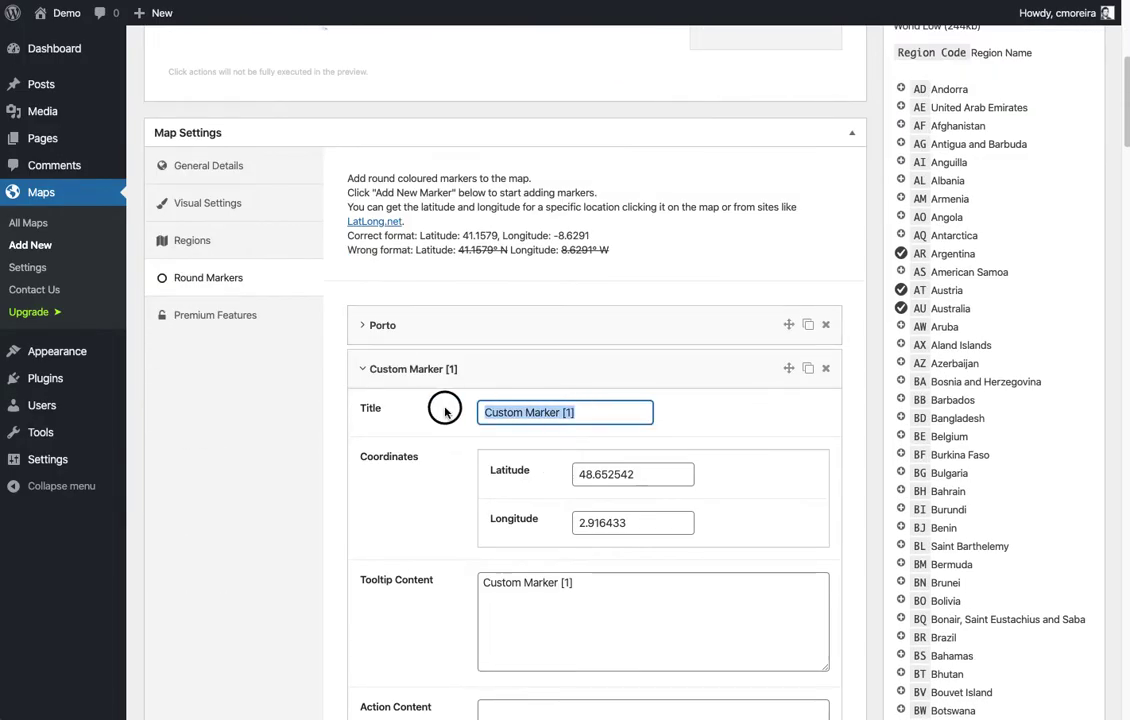
pyautogui.write('Paris')
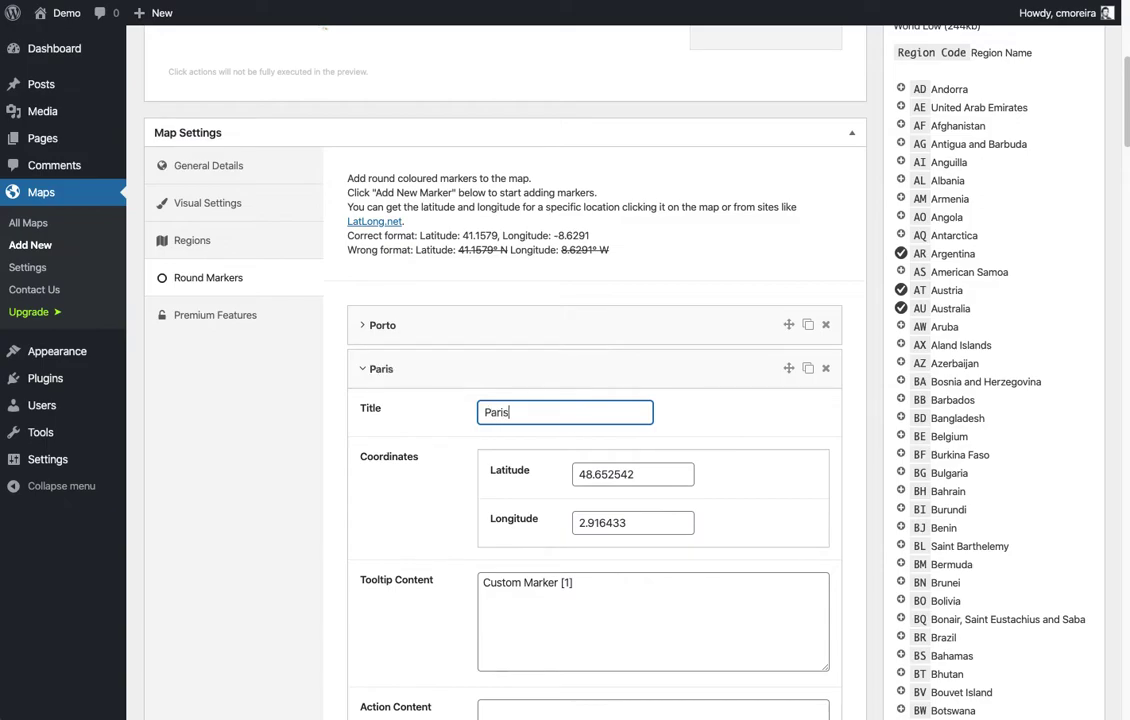
pyautogui.press('Tab')
pyautogui.moveTo(575, 583); pyautogui.dragTo(470, 578)
pyautogui.write('Paris')
pyautogui.click(459, 570)
pyautogui.scroll(-5, 459, 570)
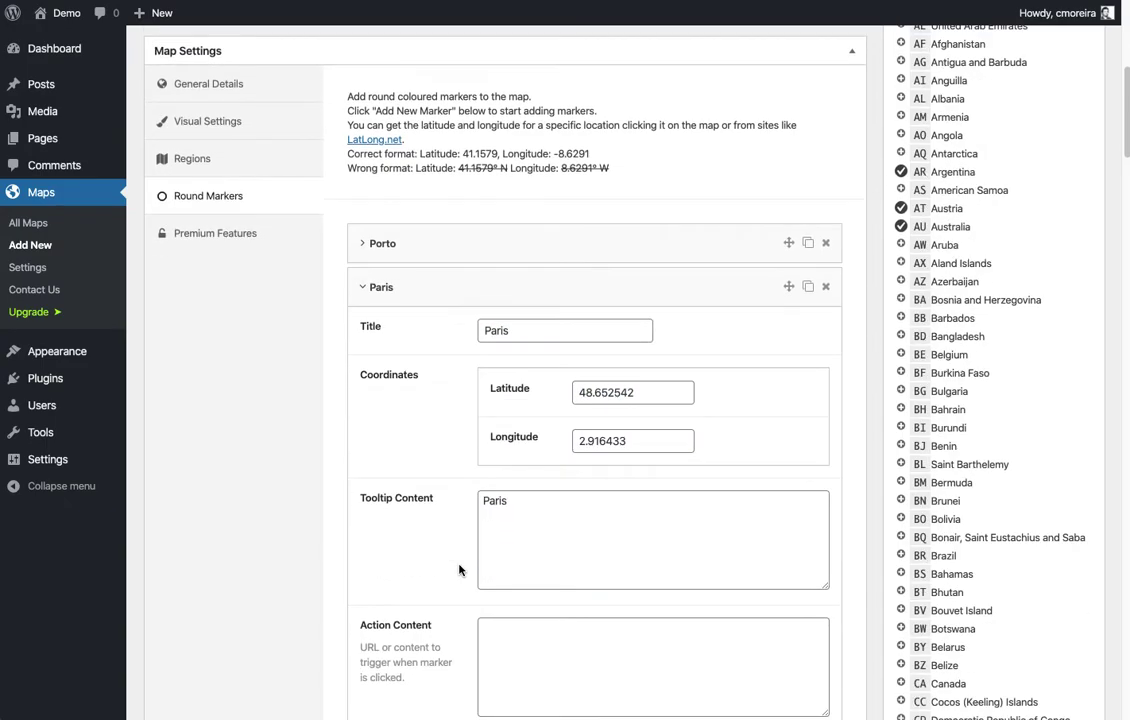
pyautogui.scroll(7, 461, 569)
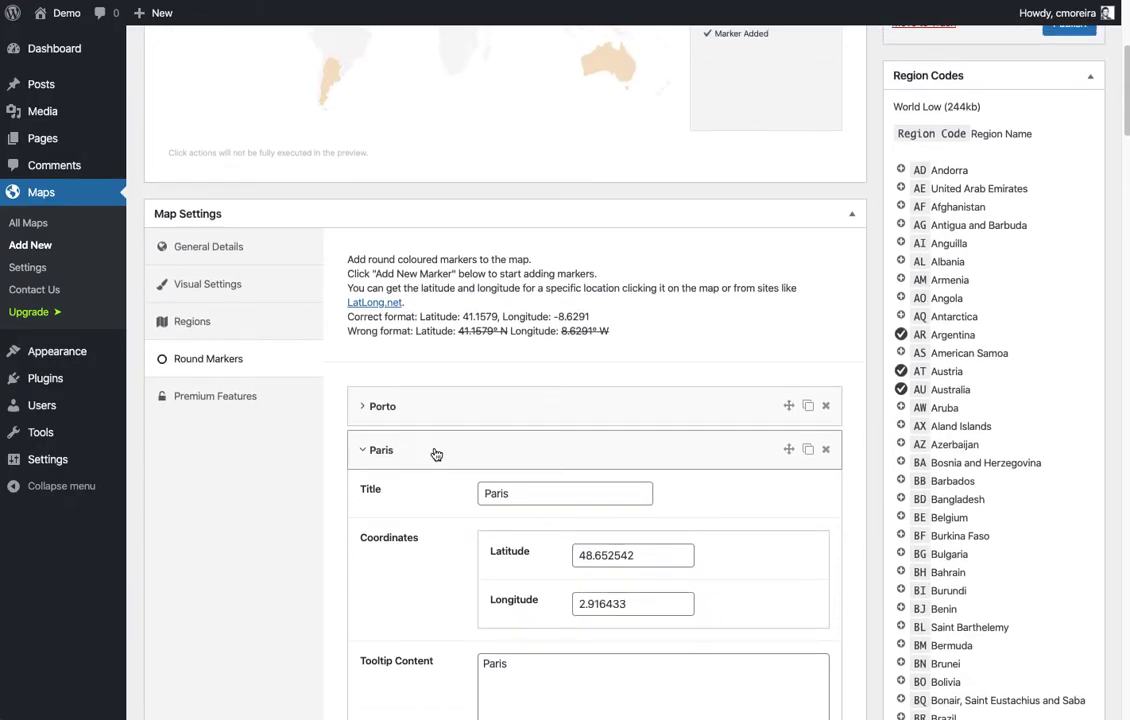
pyautogui.click(434, 452)
# - Expand and collapse the Porto marker to confirm Paris is listed below it
pyautogui.scroll(5, 512, 411)
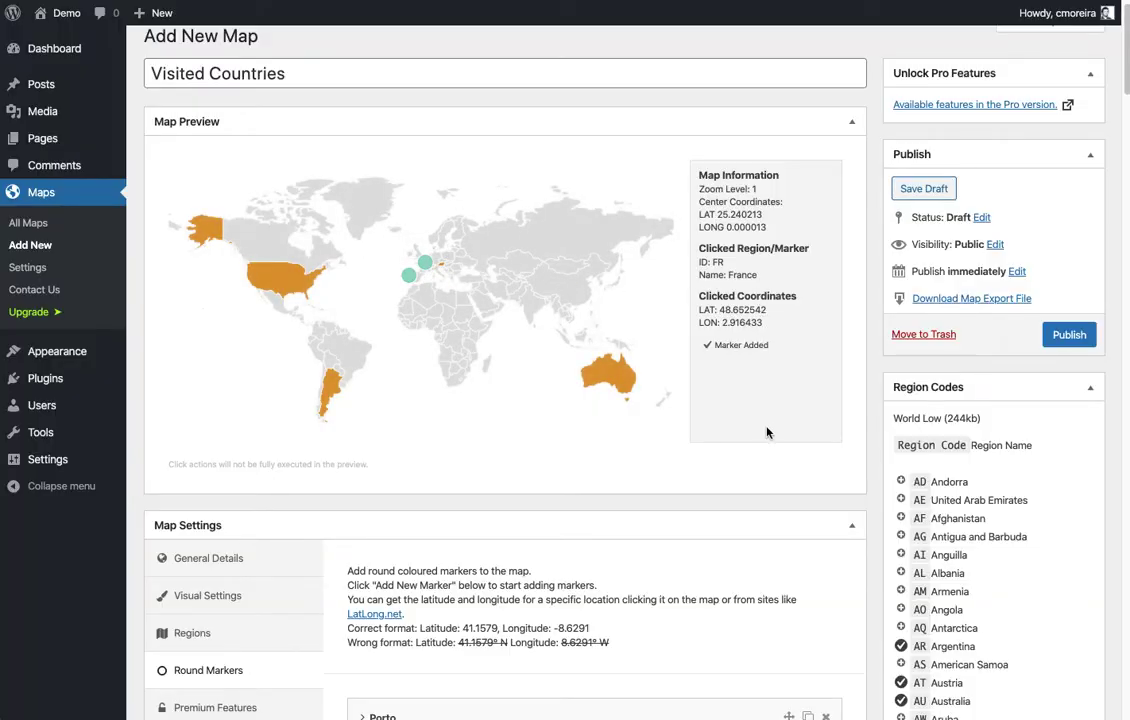
pyautogui.scroll(-3, 688, 459)
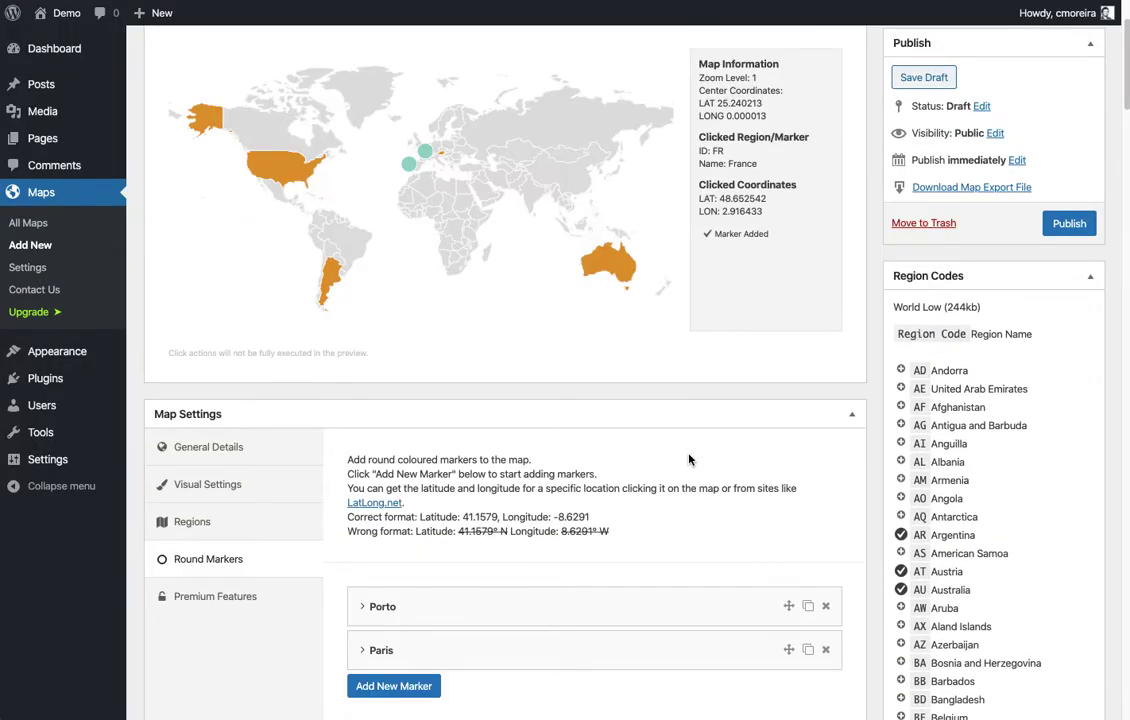
pyautogui.scroll(-1, 686, 456)
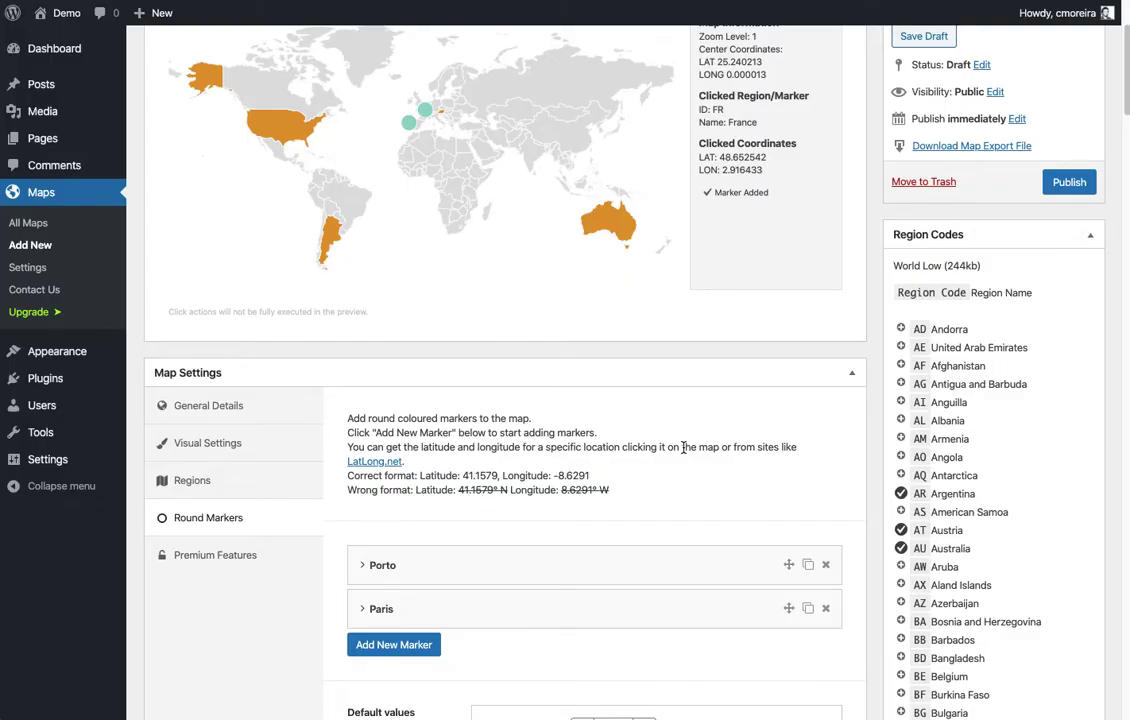
pyautogui.scroll(-3, 683, 447)
pyautogui.click(522, 418)
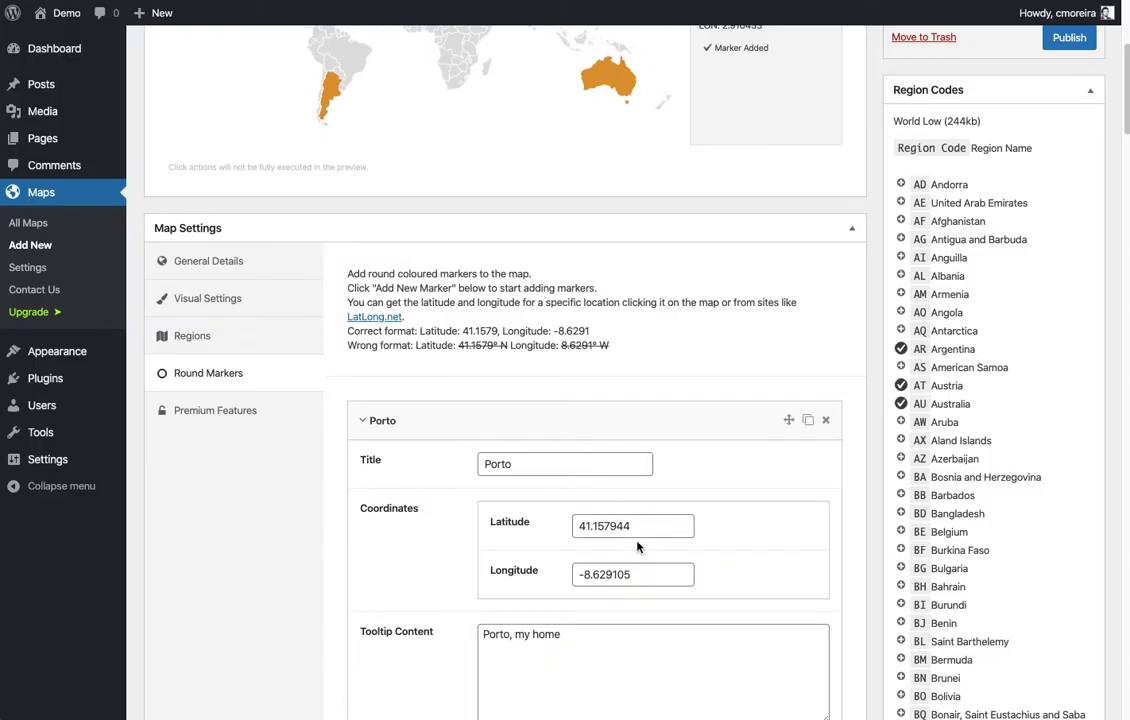
pyautogui.click(409, 421)
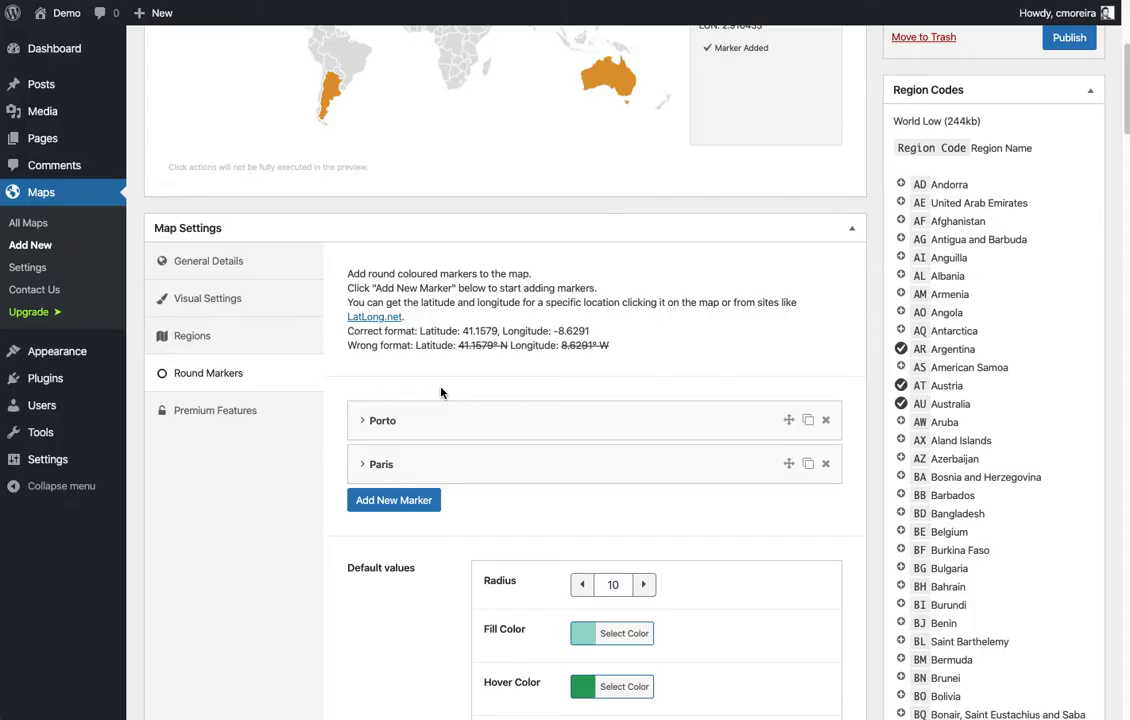
pyautogui.scroll(3, 448, 370)
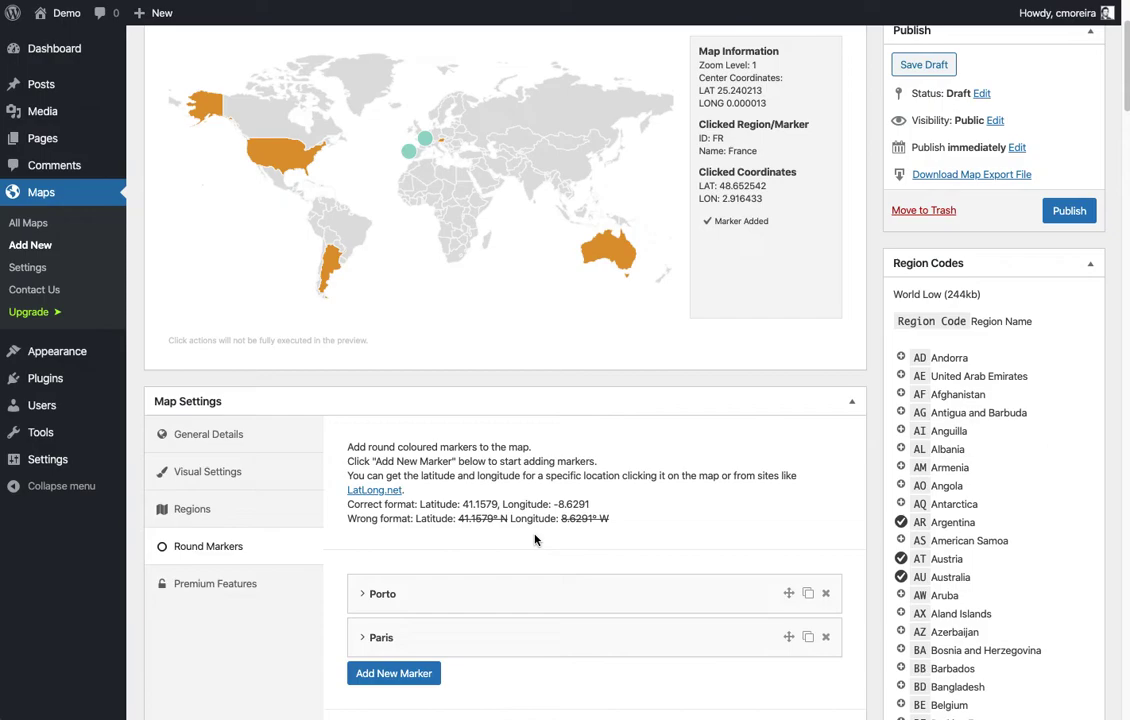
pyautogui.scroll(1, 534, 535)
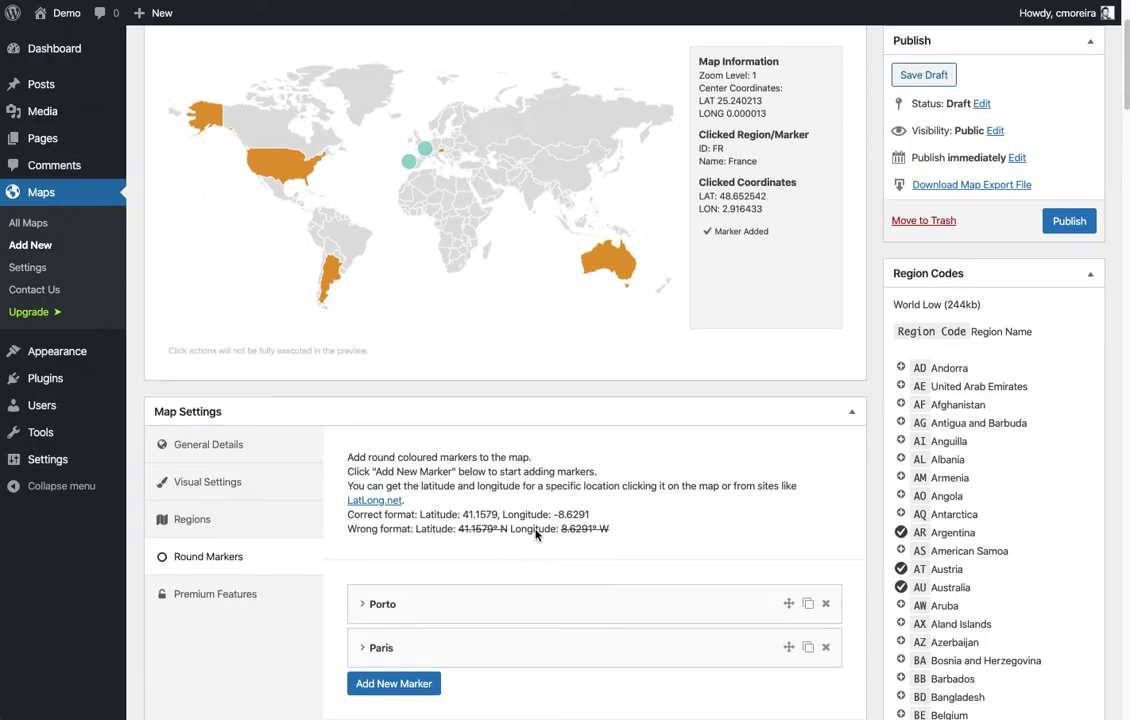
pyautogui.scroll(1, 534, 519)
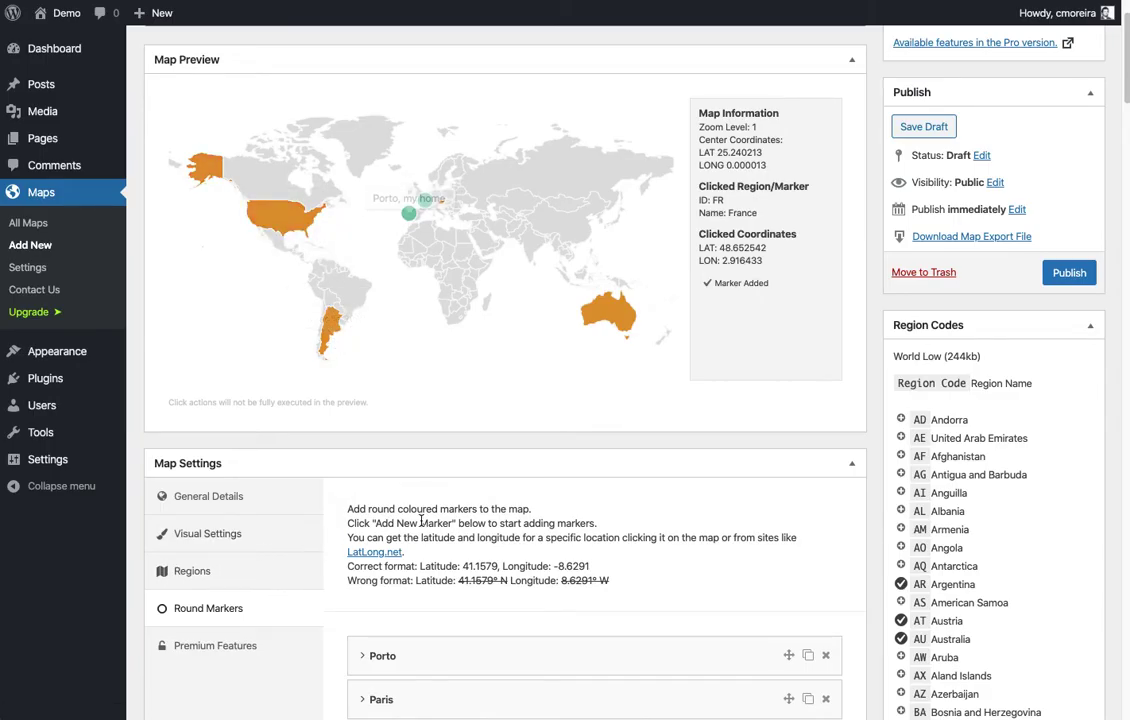
pyautogui.scroll(-2, 441, 557)
# - Keep the marker click action as None and lower the default marker radius to 5
pyautogui.scroll(-5, 436, 537)
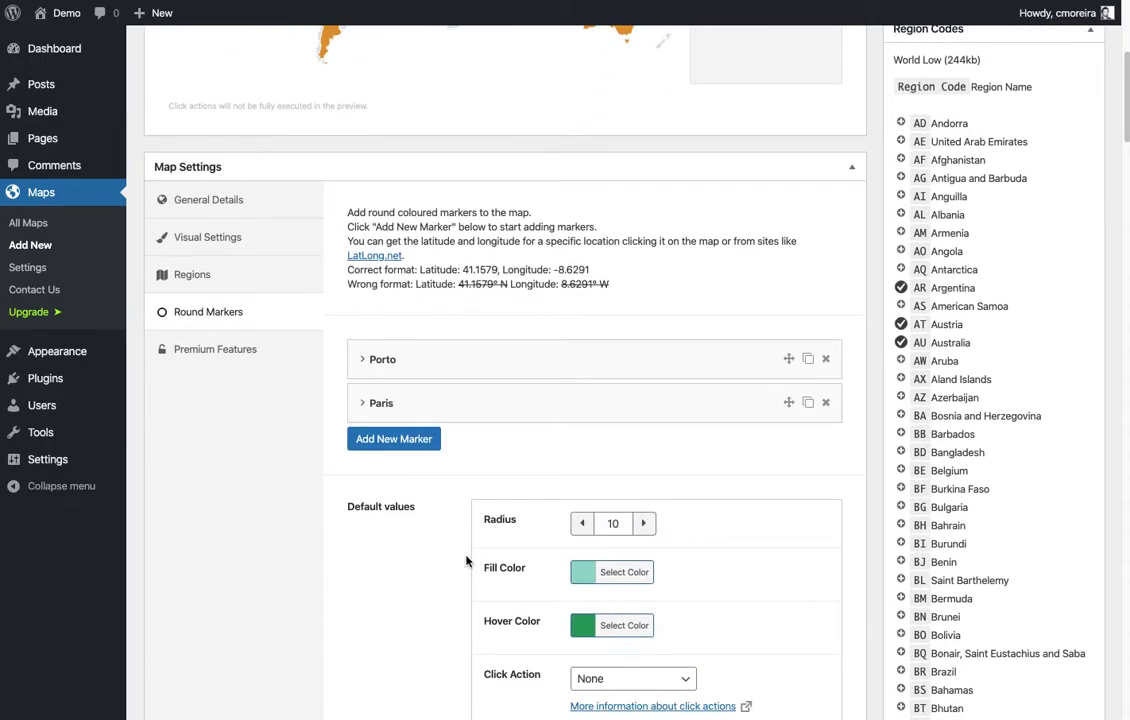
pyautogui.click(612, 633)
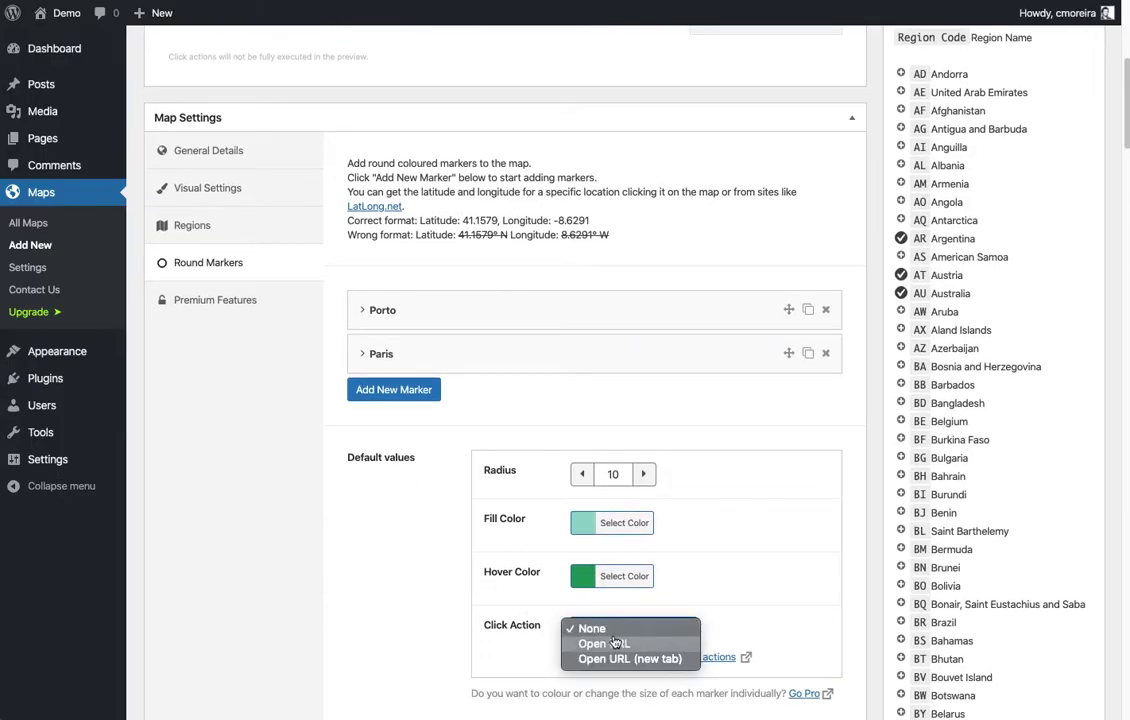
pyautogui.click(531, 612)
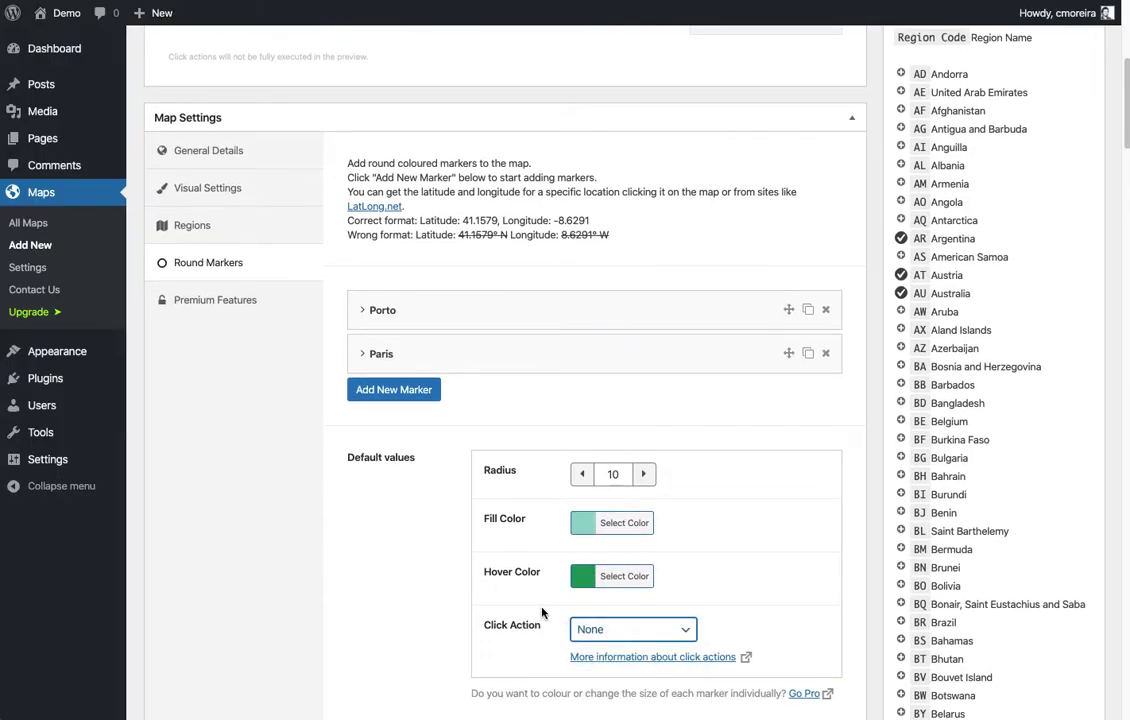
pyautogui.click(580, 474)
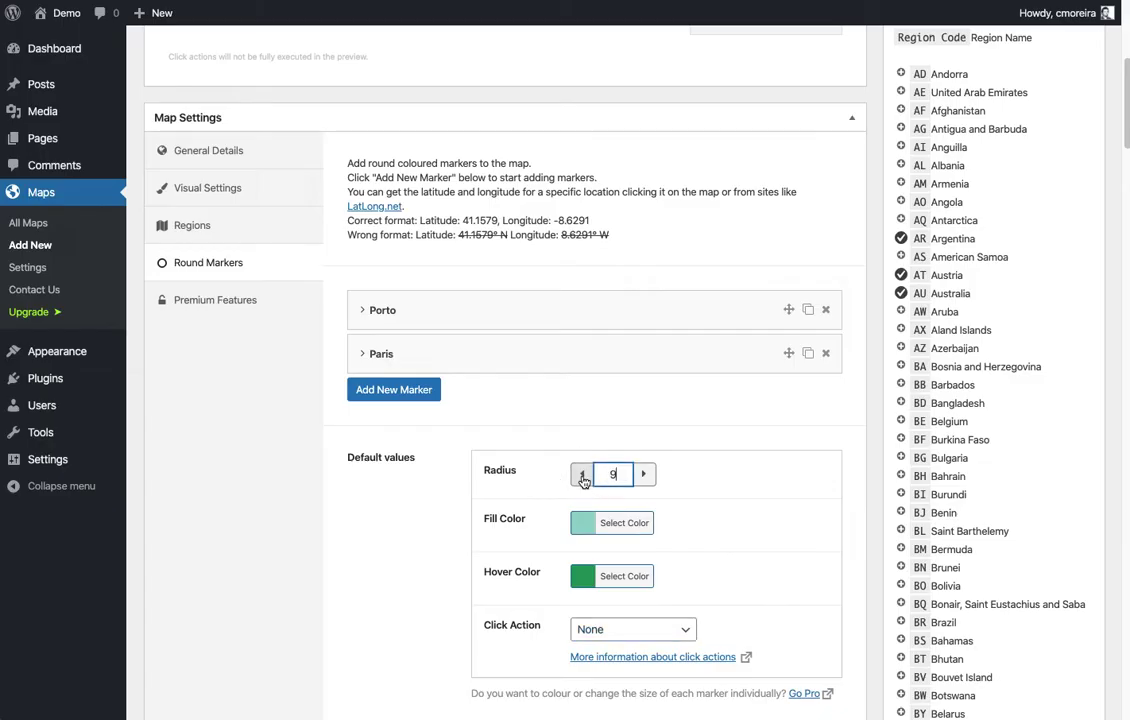
pyautogui.click(580, 474)
pyautogui.click(580, 474)
pyautogui.click(581, 476)
pyautogui.click(582, 476)
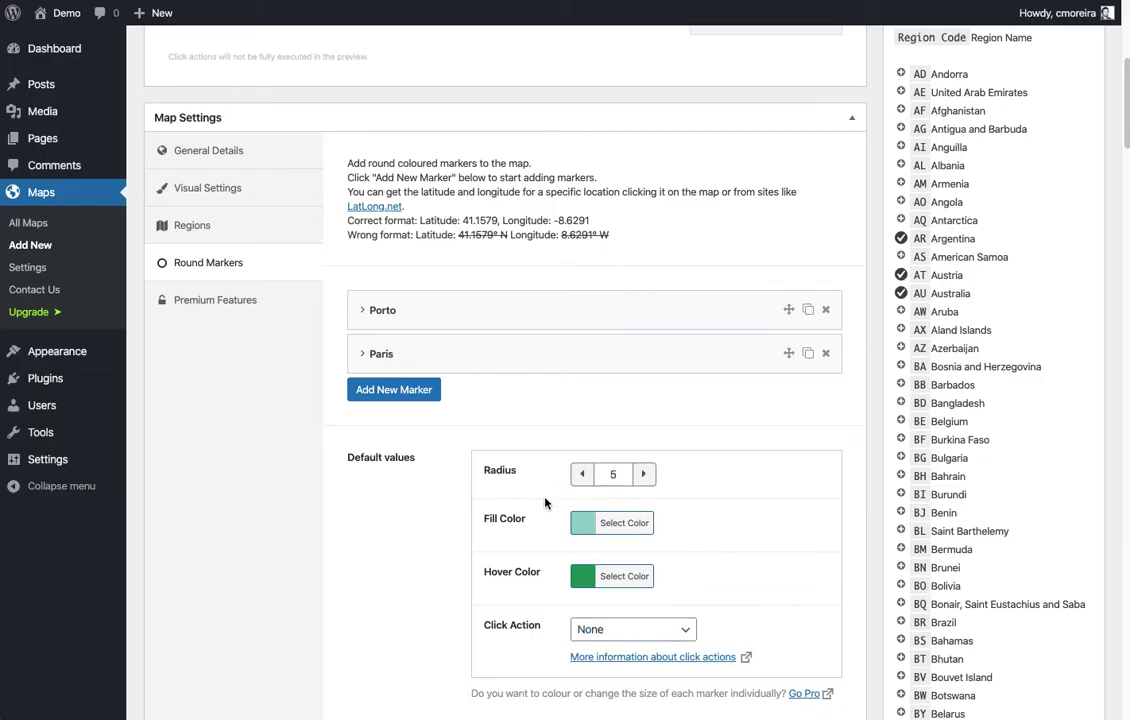
# - Give the round markers a blue #1e73be fill and check them on the Map Preview
pyautogui.click(591, 526)
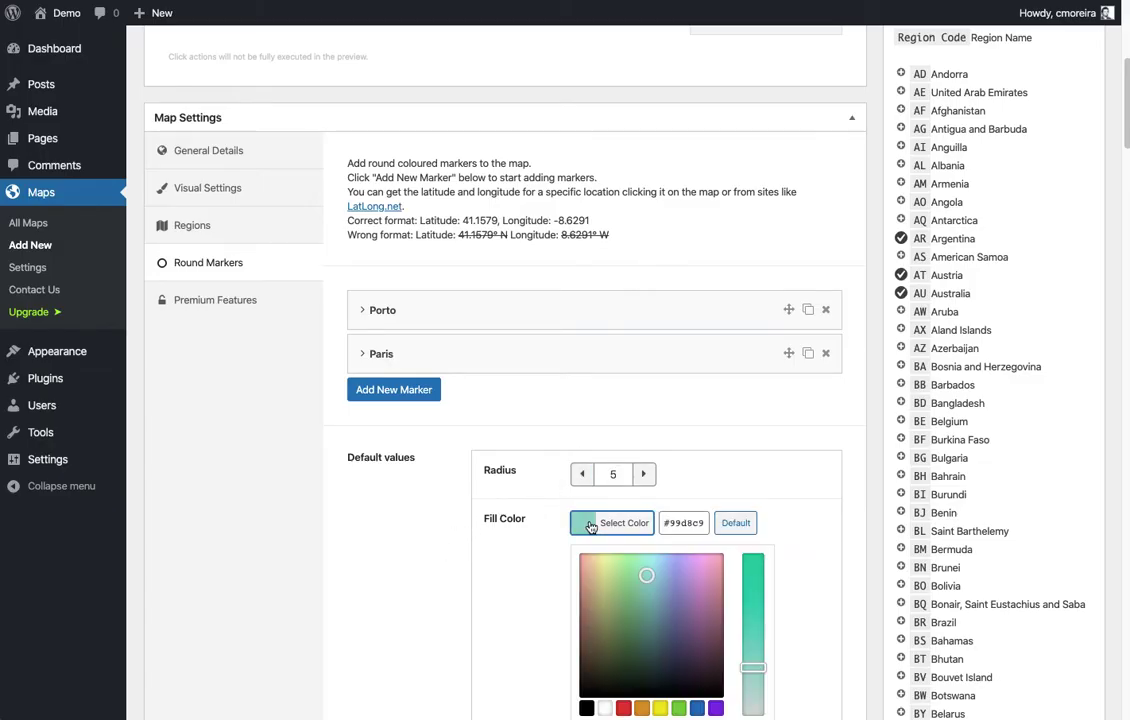
pyautogui.click(697, 708)
pyautogui.click(527, 572)
pyautogui.scroll(5, 525, 570)
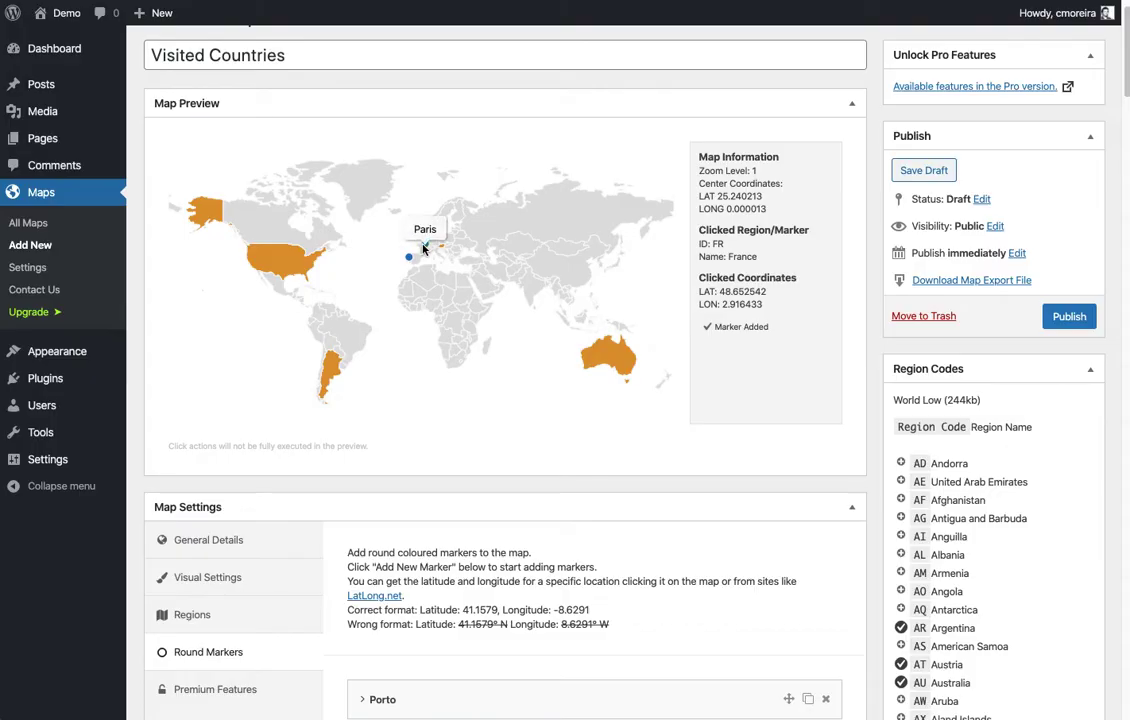
pyautogui.scroll(1, 810, 442)
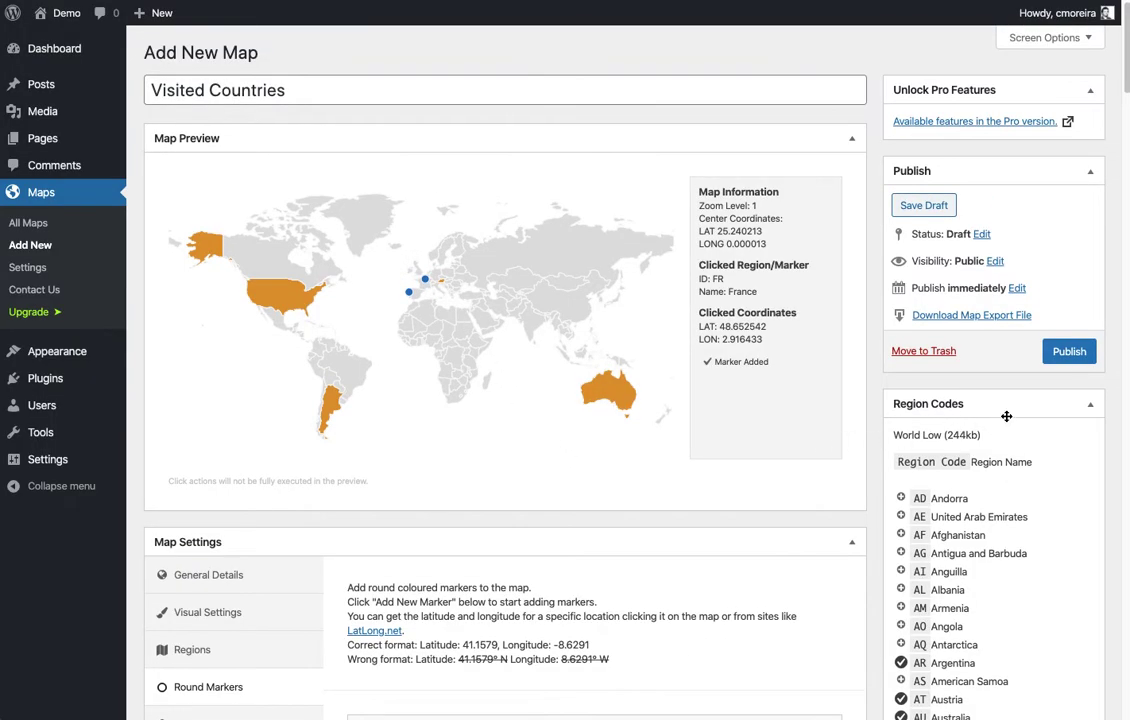
# - Publish the Visited Countries map and select its shortcode [display-map id='22'] for copying
pyautogui.click(1069, 352)
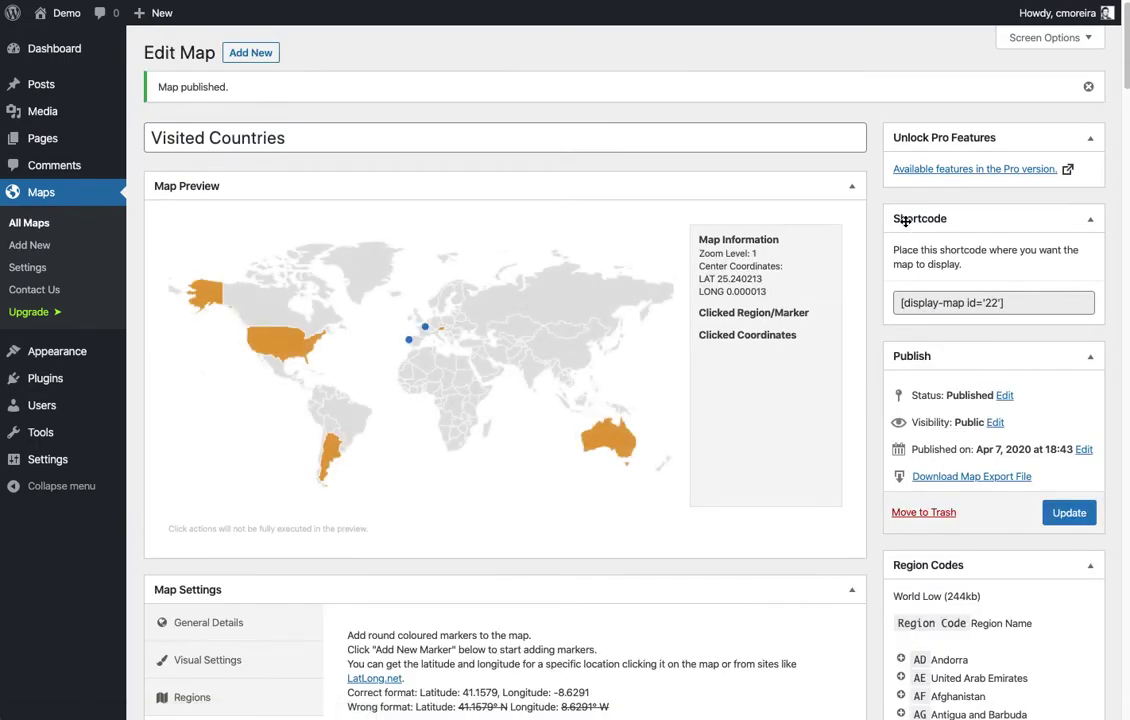
pyautogui.click(960, 303)
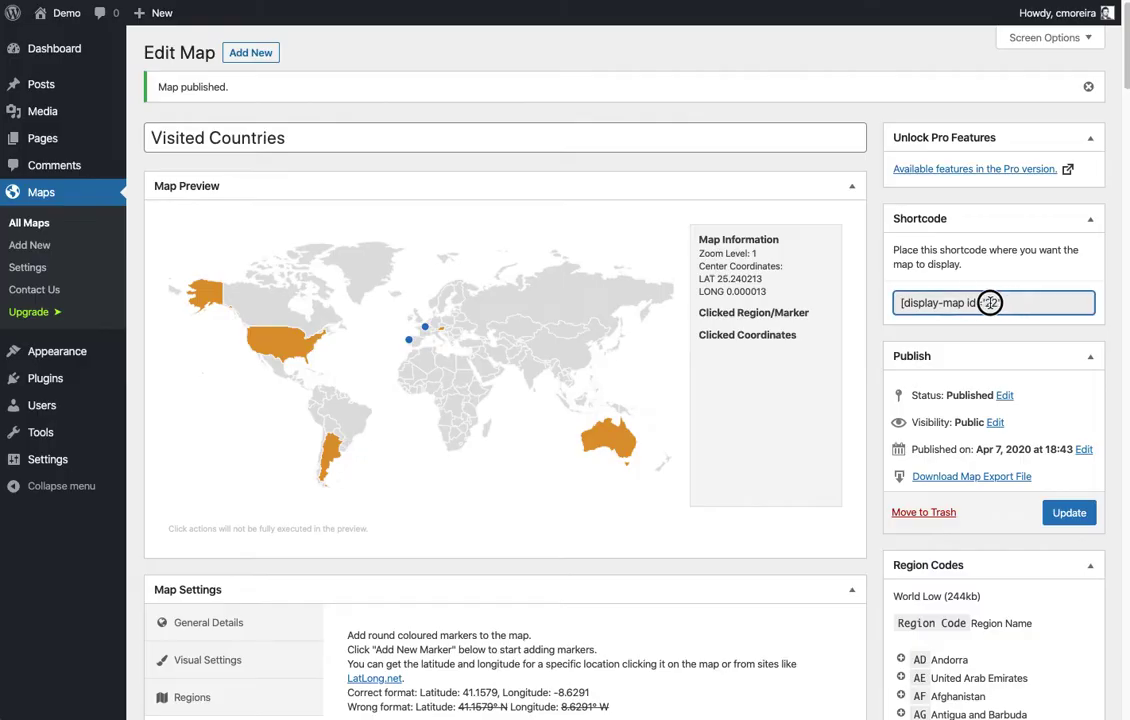
pyautogui.click(910, 303)
pyautogui.hotkey('ctrl', 'c')
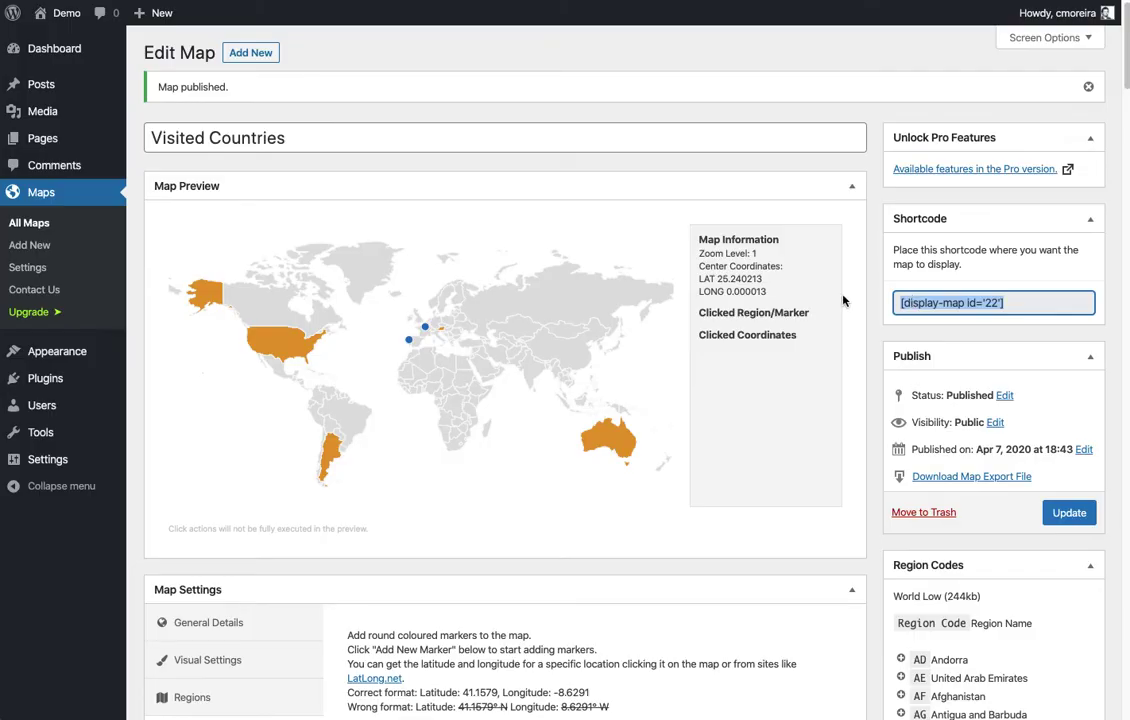
pyautogui.moveTo(45, 85)
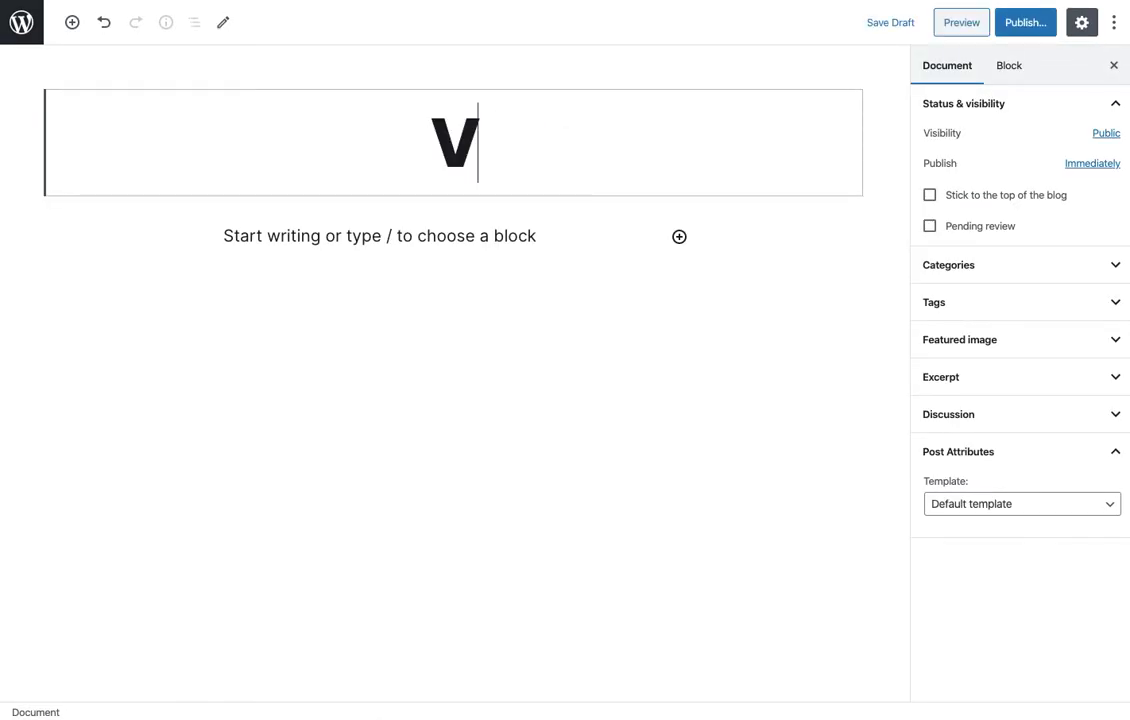
# - Title the new post 'Visited Countries' and insert a Map block displaying the Visited Countries map
pyautogui.write('es')
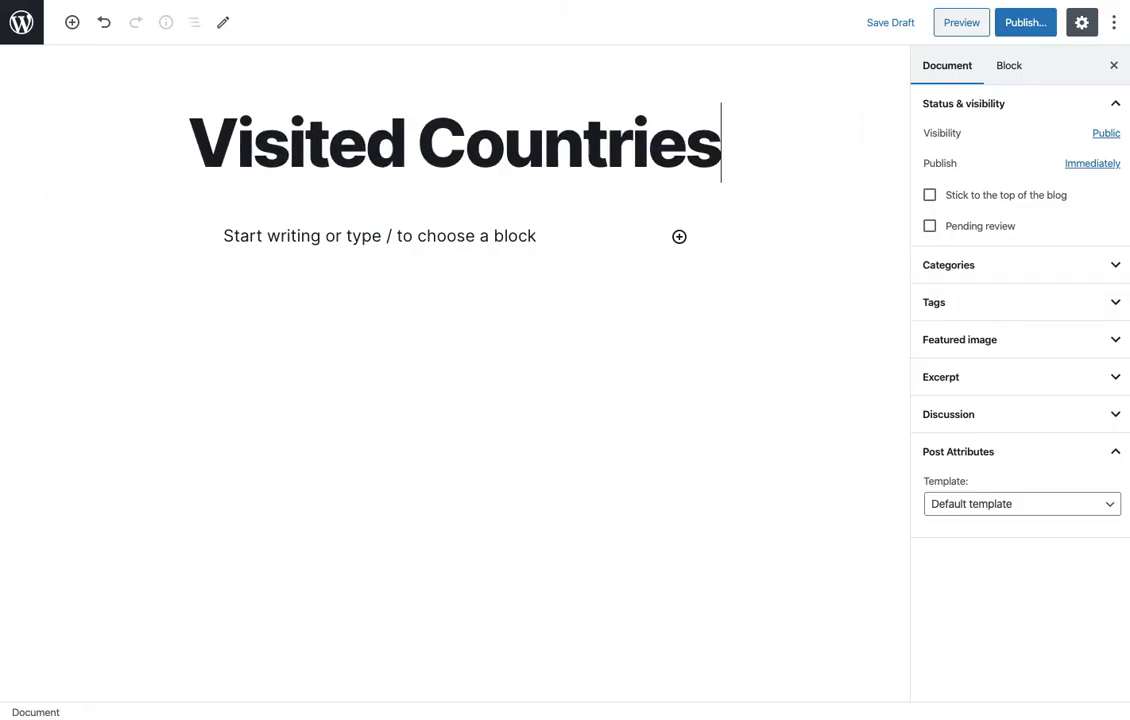
pyautogui.click(343, 236)
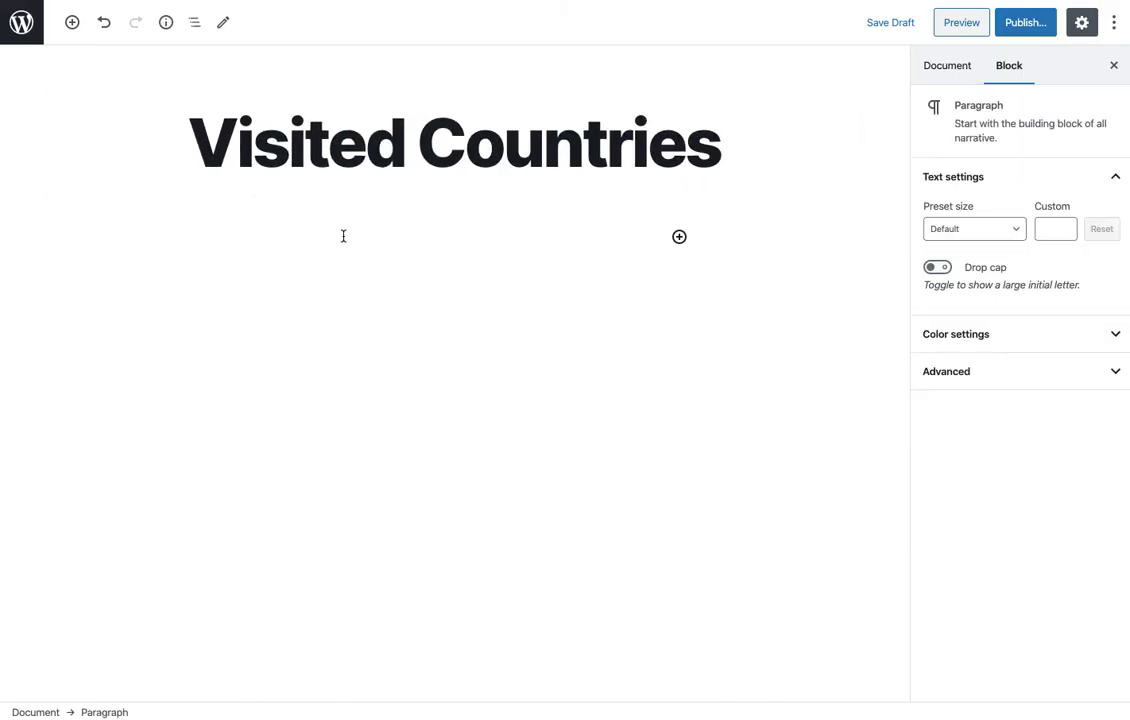
pyautogui.click(679, 238)
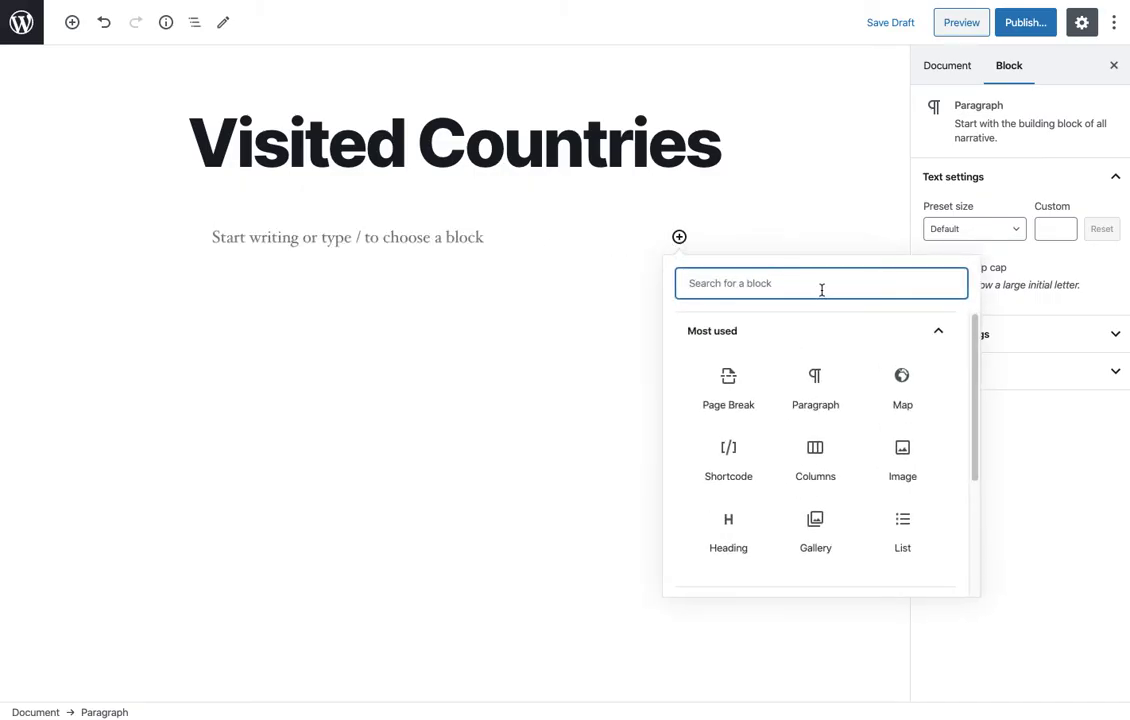
pyautogui.write('map')
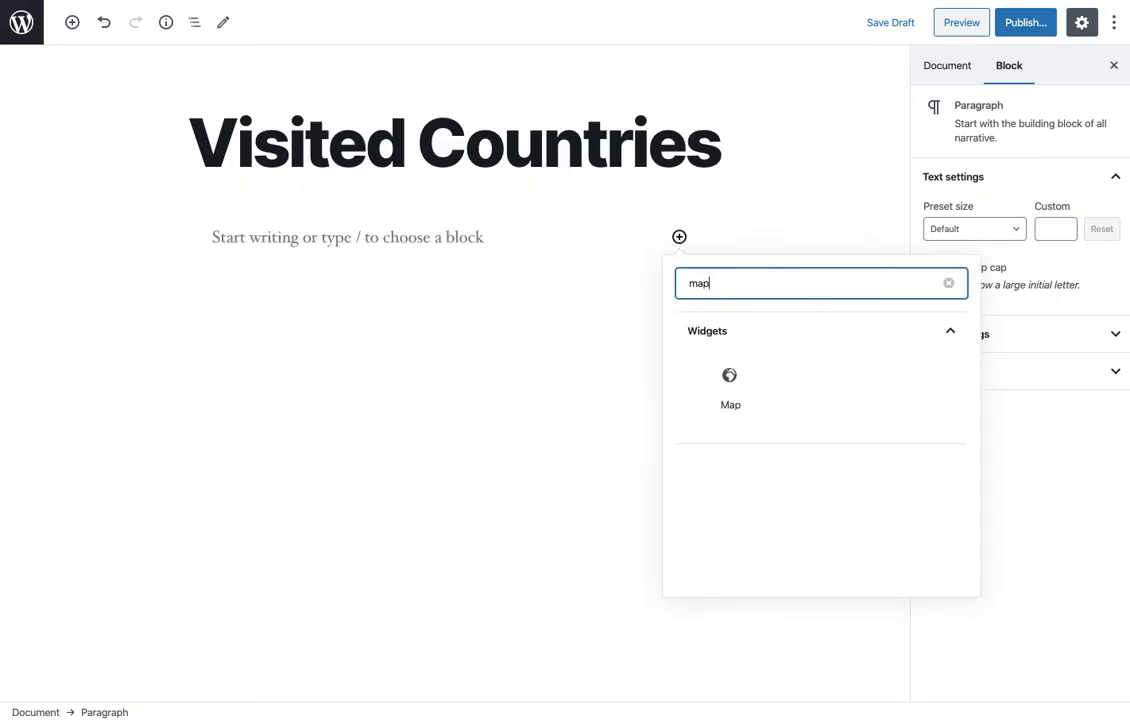
pyautogui.click(729, 384)
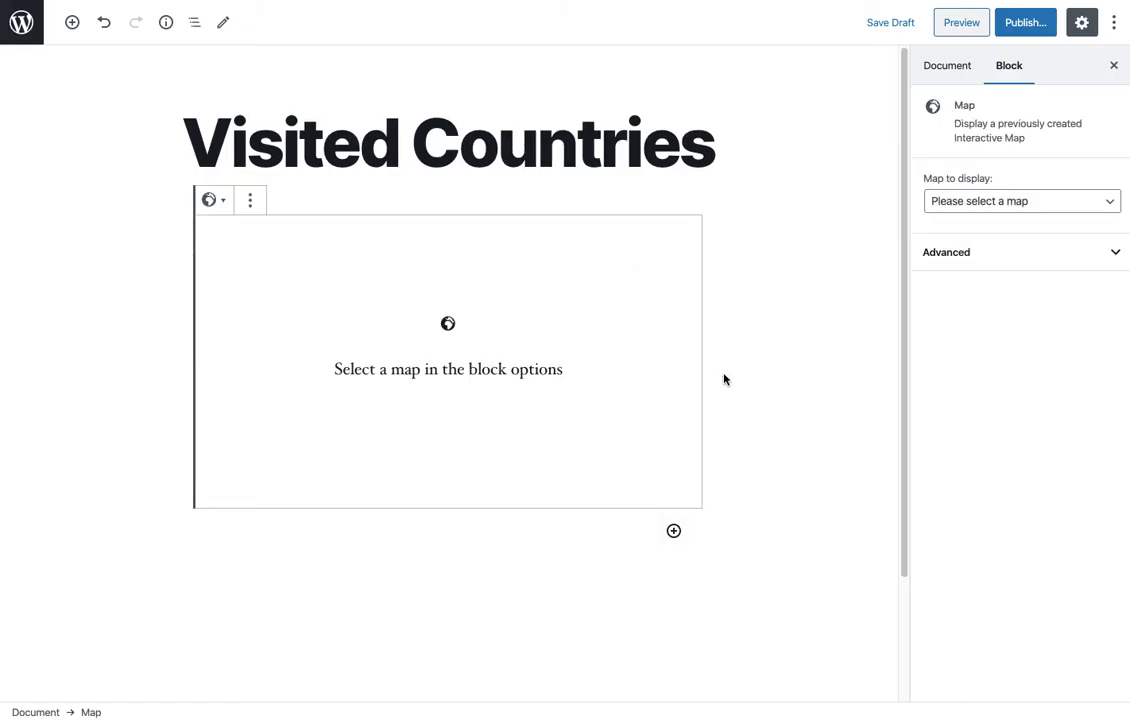
pyautogui.click(1003, 205)
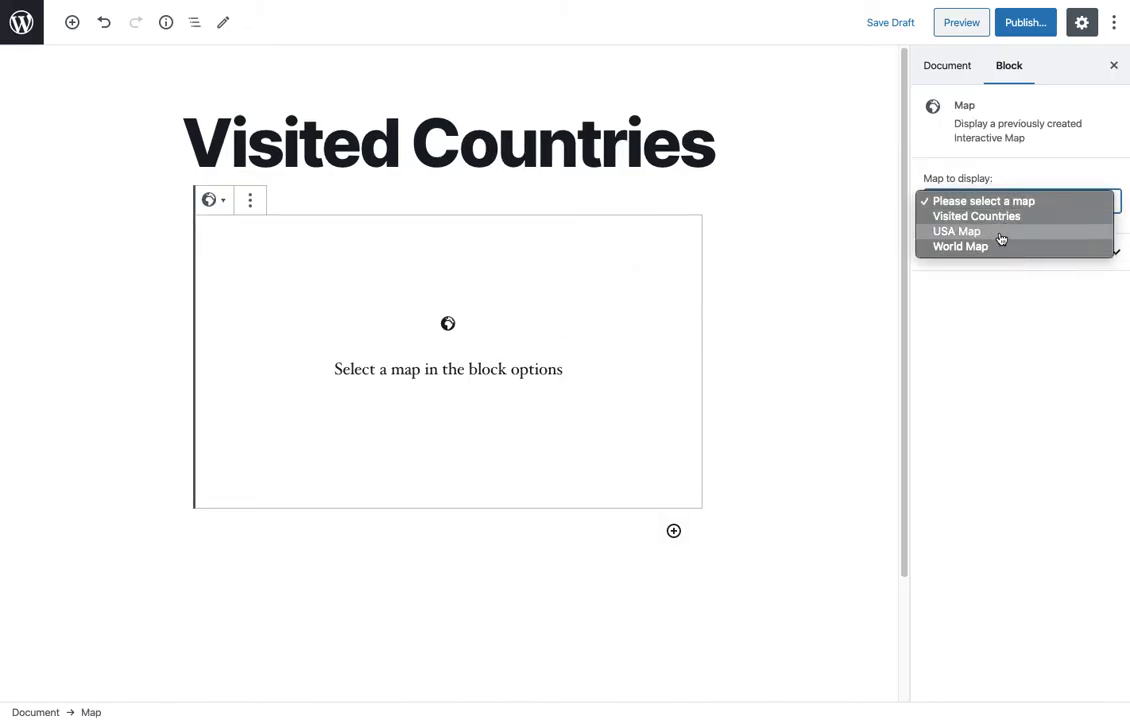
pyautogui.press('Escape')
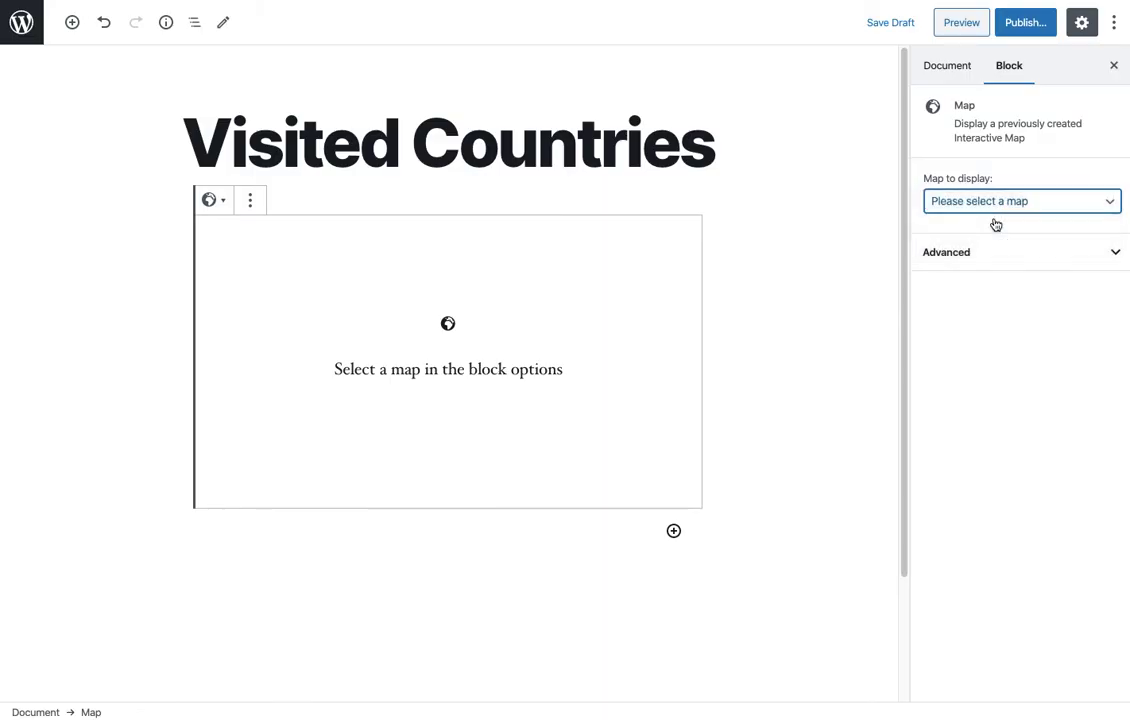
pyautogui.click(996, 225)
pyautogui.click(805, 308)
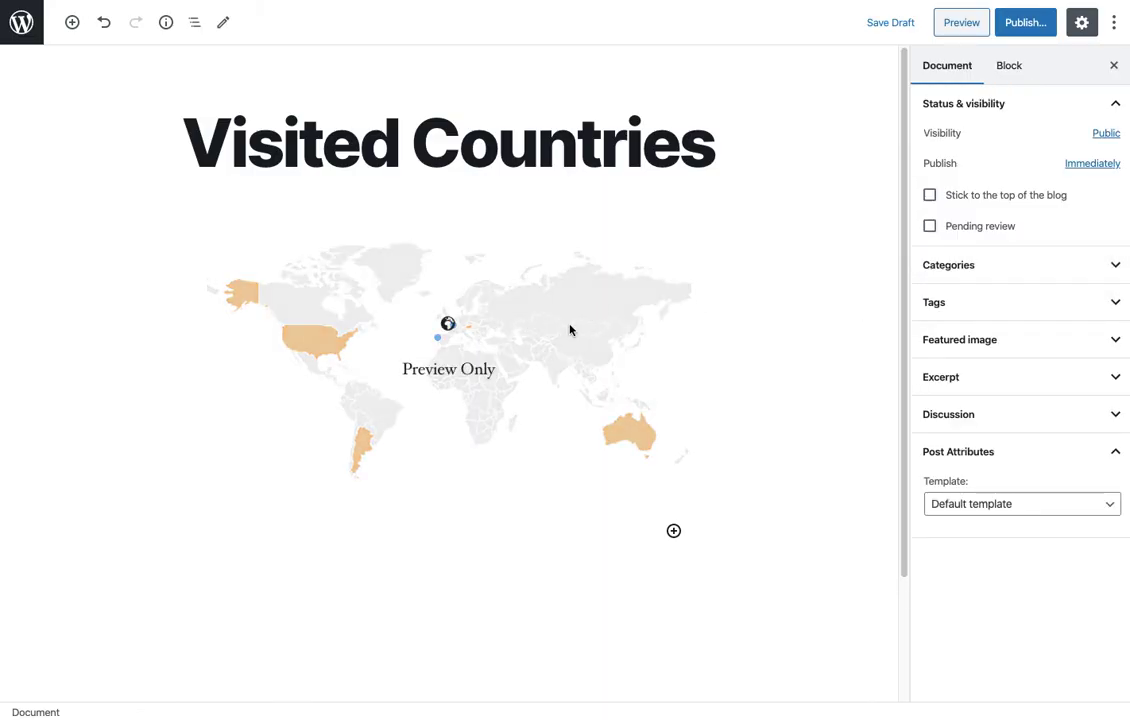
# - Add a Shortcode block with the pasted map shortcode below the map, then remove it
pyautogui.scroll(-3, 780, 345)
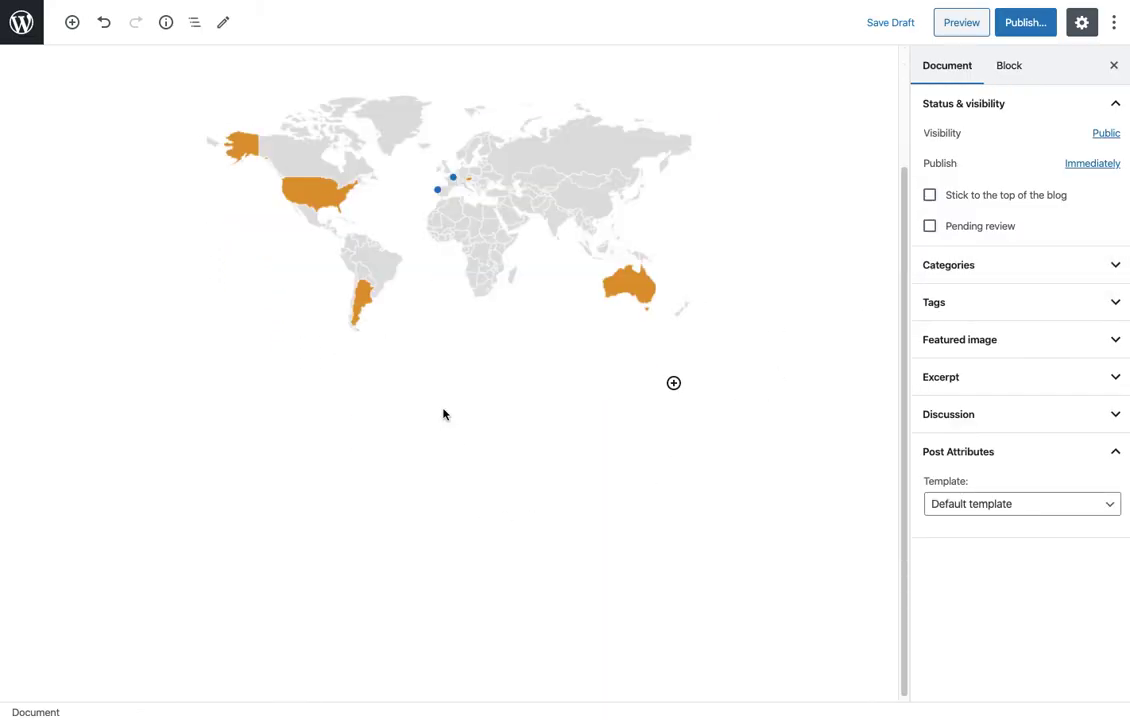
pyautogui.click(448, 390)
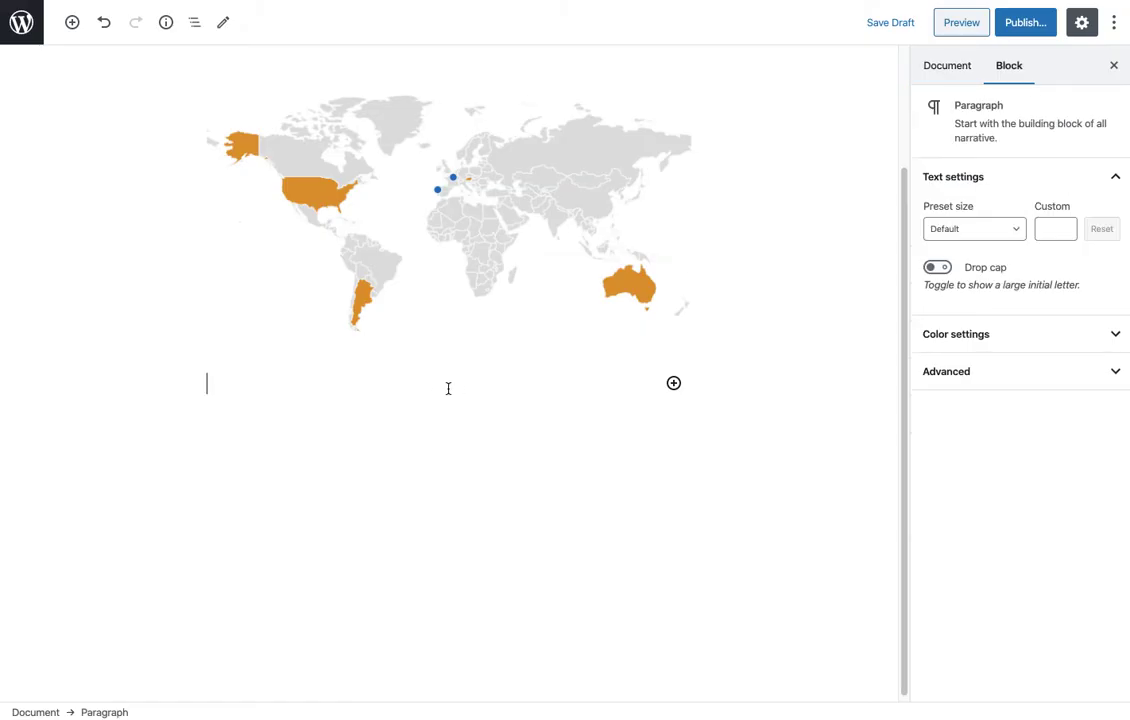
pyautogui.click(673, 384)
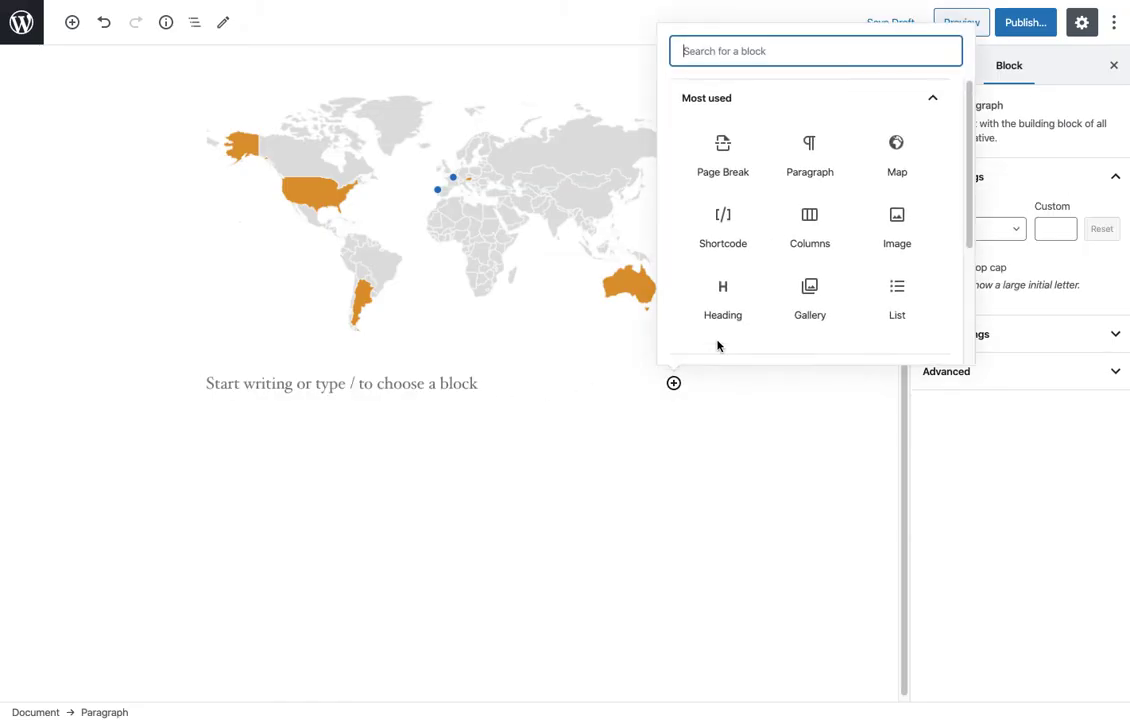
pyautogui.click(731, 239)
pyautogui.hotkey('ctrl', 'v')
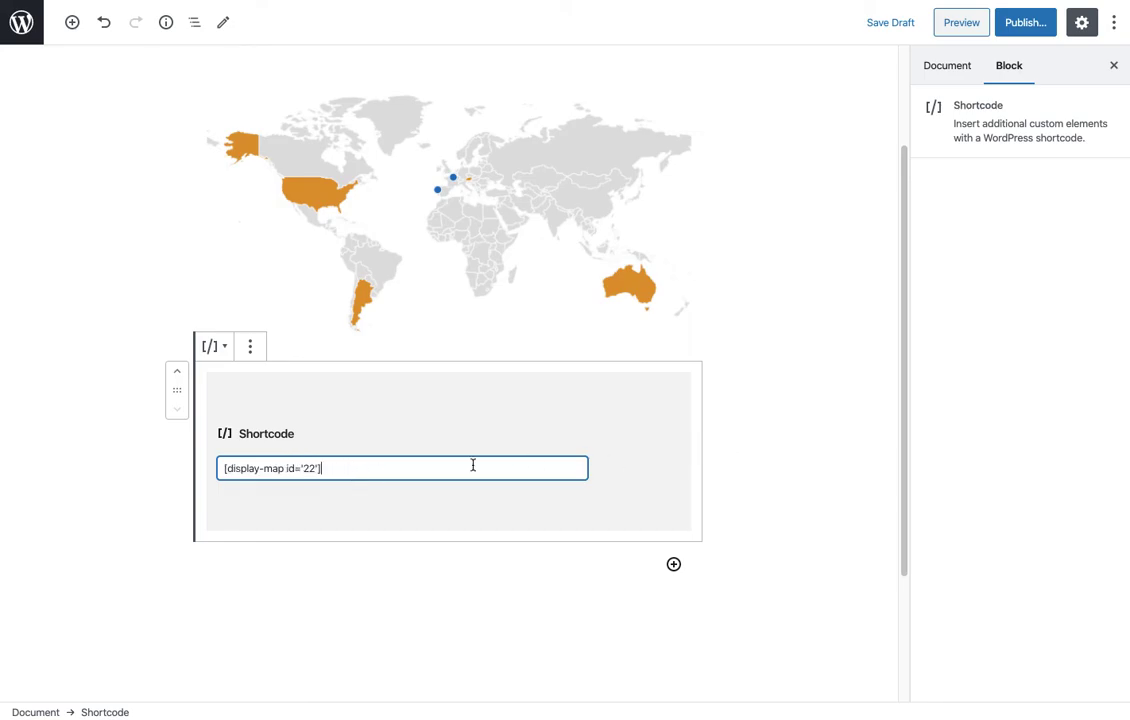
pyautogui.click(250, 346)
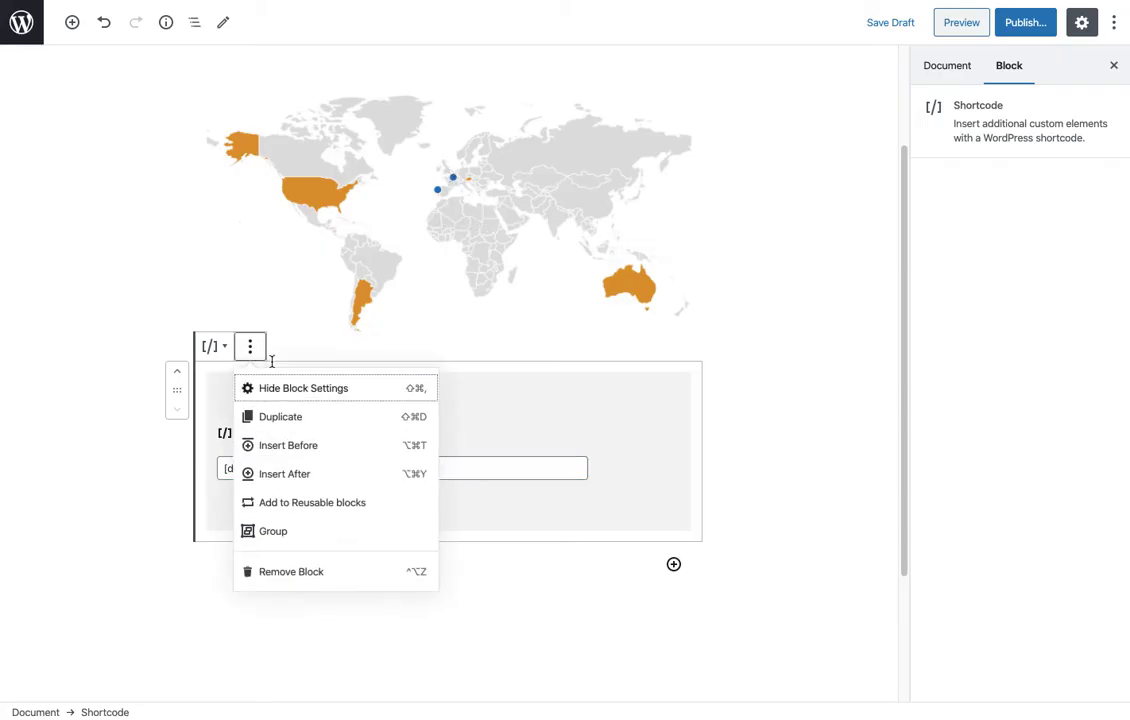
pyautogui.click(318, 571)
pyautogui.click(687, 436)
pyautogui.scroll(3, 778, 440)
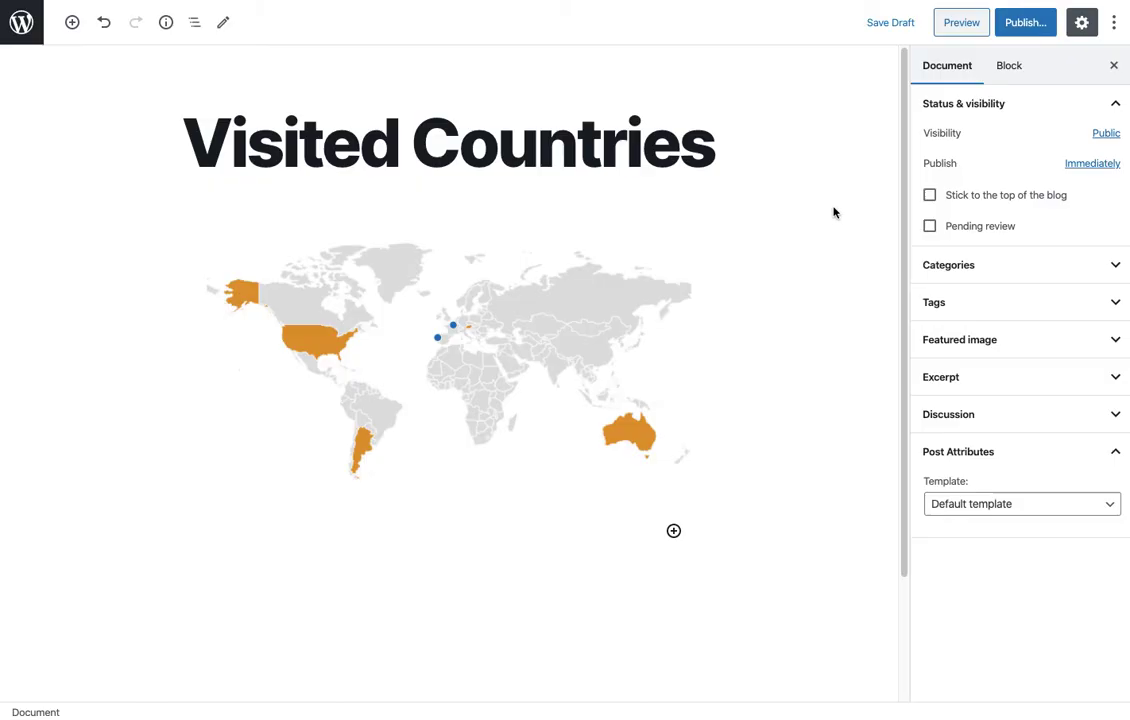
# - Publish the Visited Countries post and check the map tooltips on the live page
pyautogui.click(1025, 22)
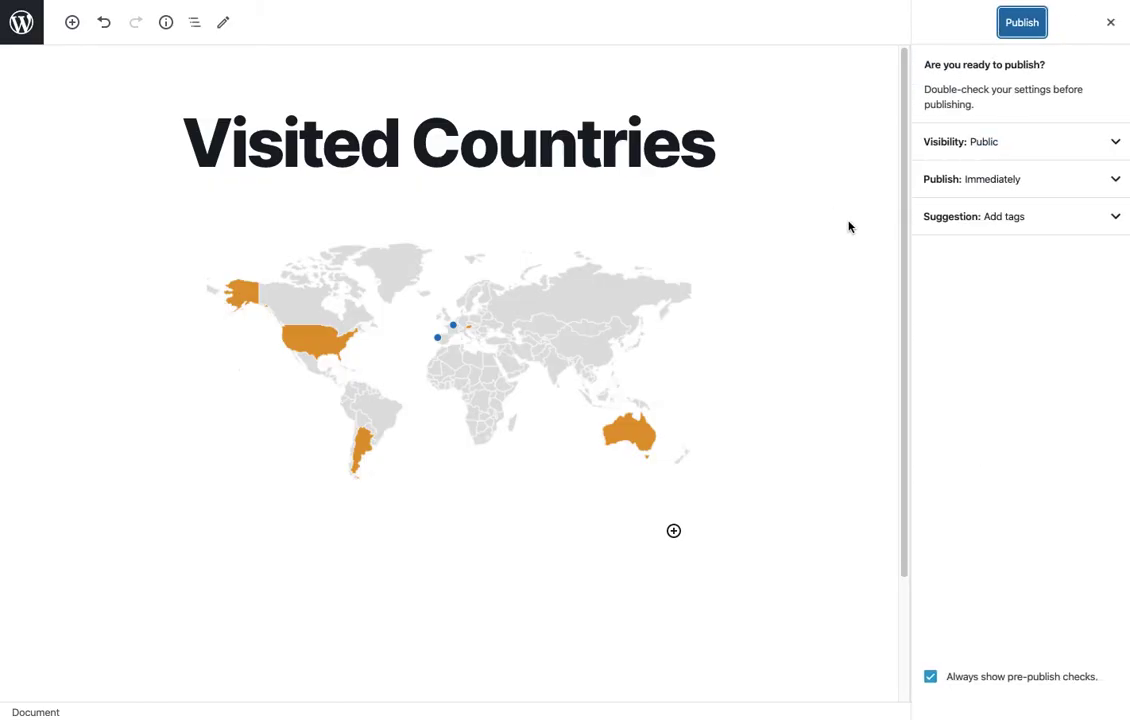
pyautogui.click(1034, 32)
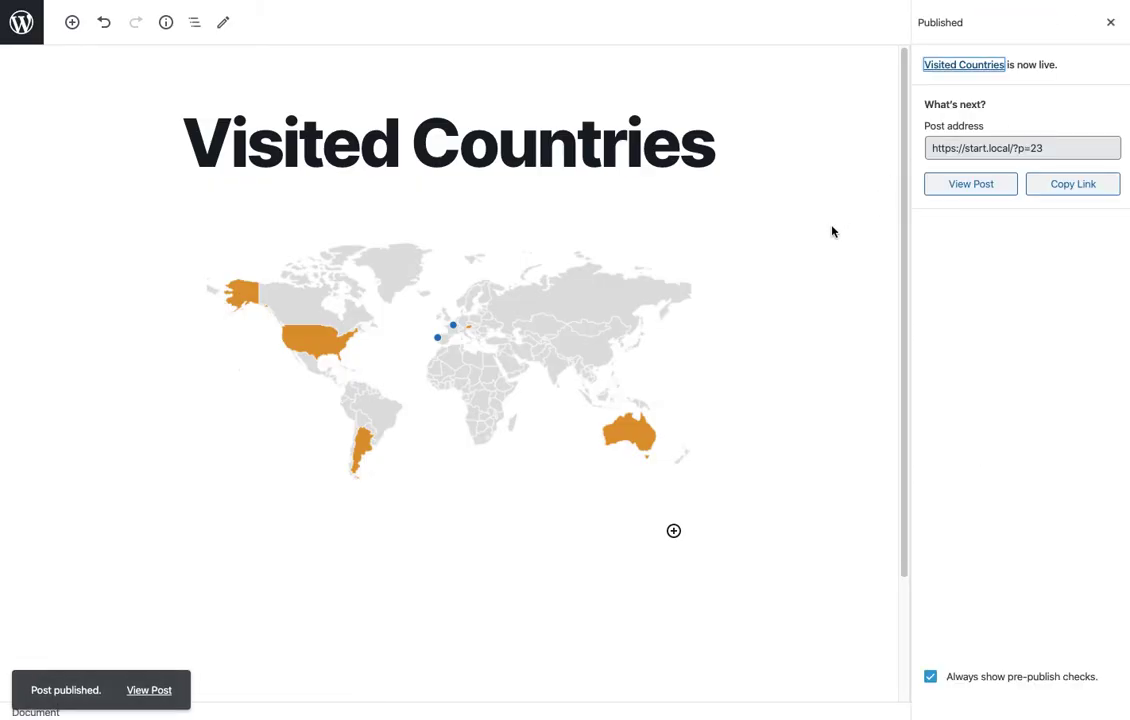
pyautogui.click(149, 686)
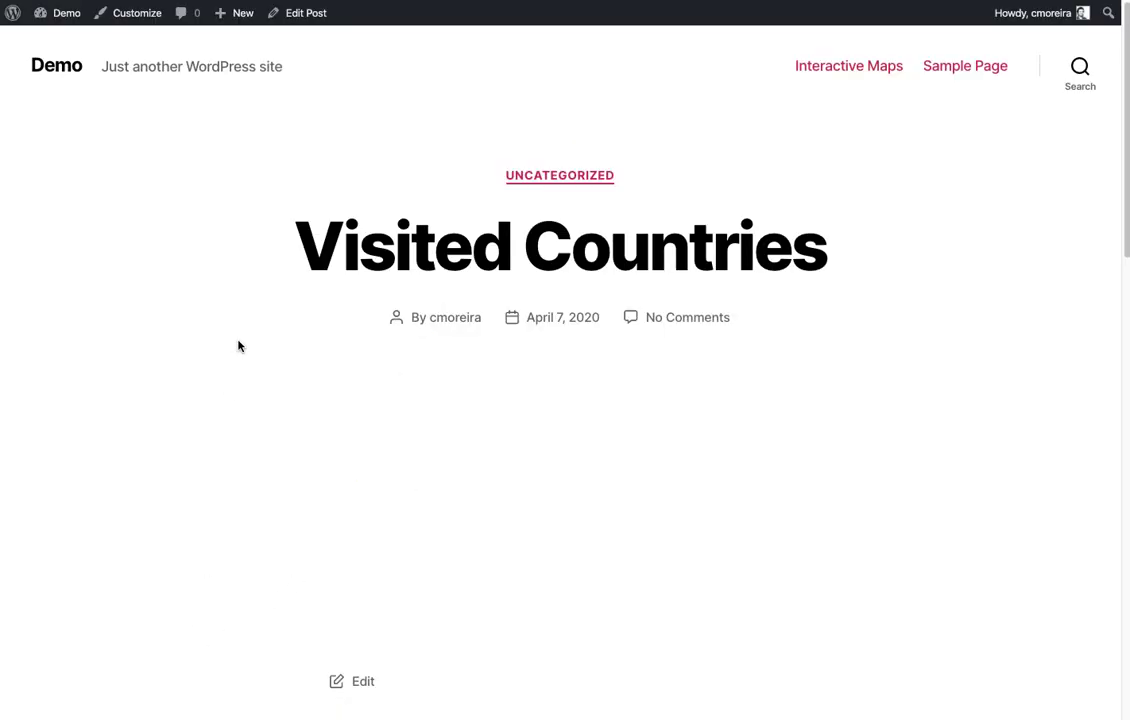
pyautogui.scroll(-2, 180, 330)
pyautogui.scroll(-2, 165, 325)
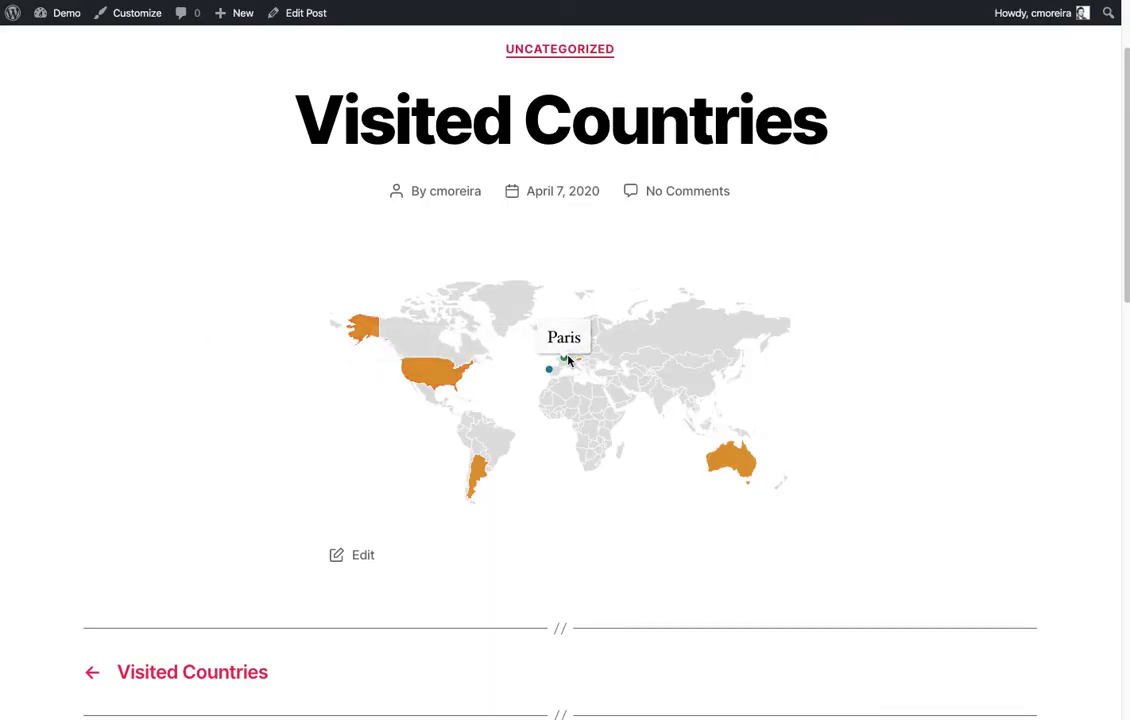
pyautogui.moveTo(477, 473)
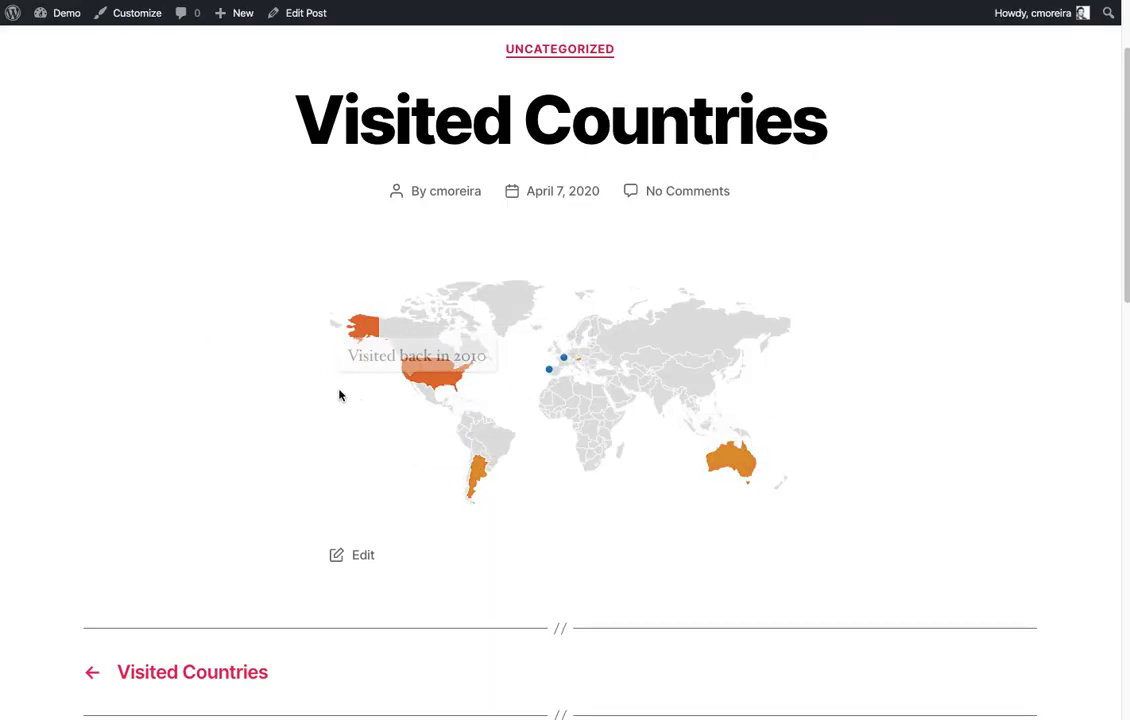